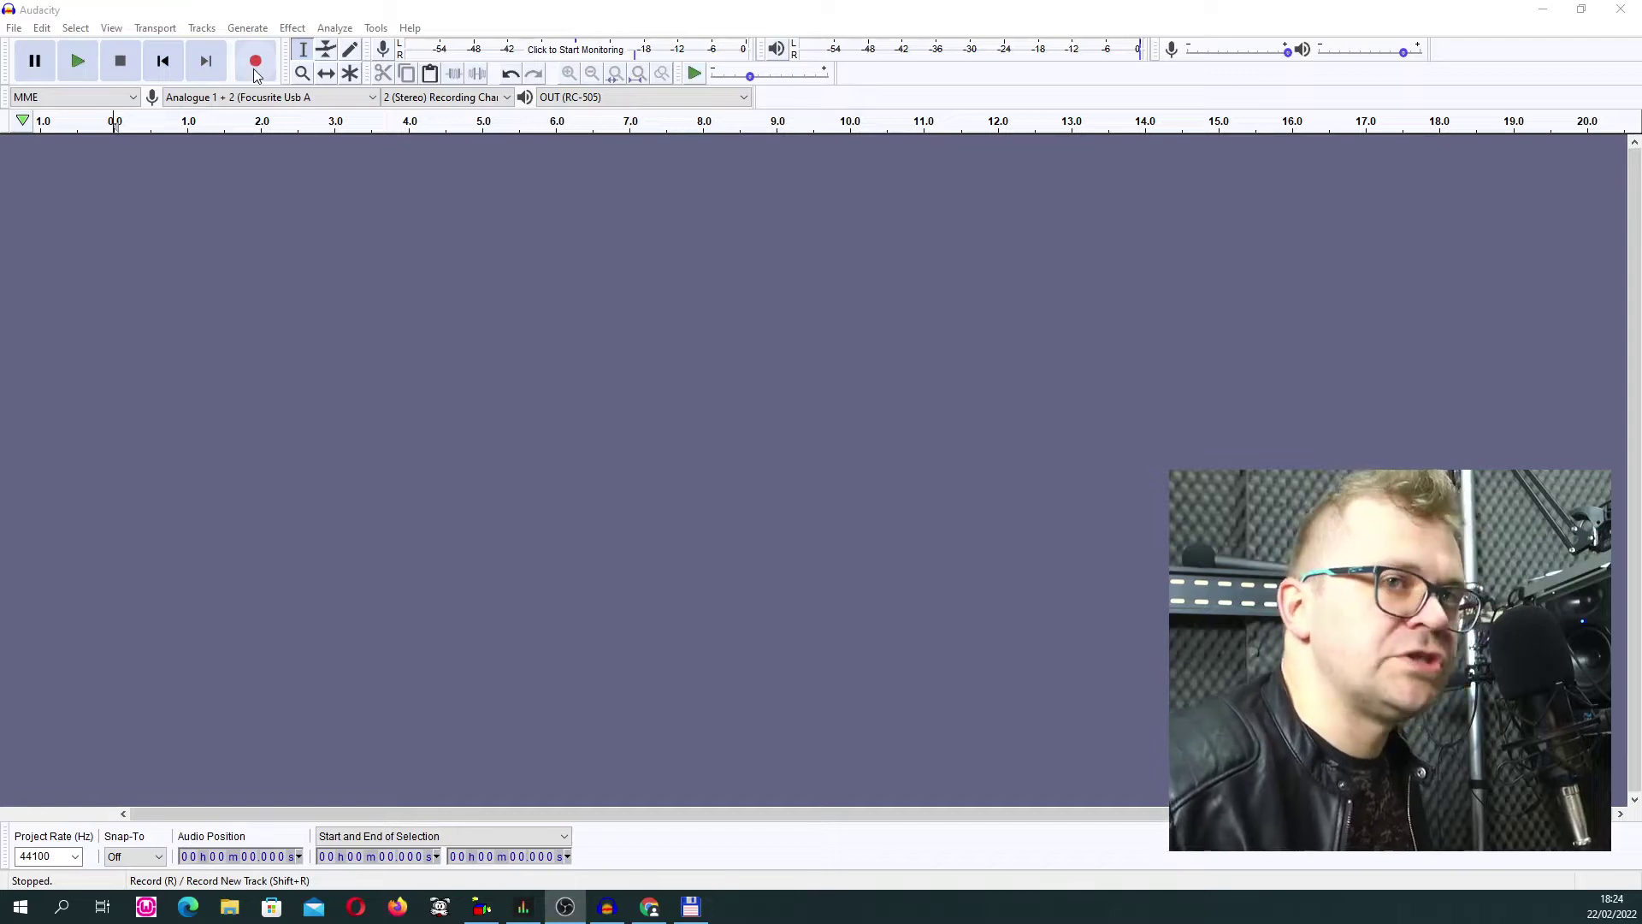
# Record about 10 seconds of a sung voice sample on a new stereo track
pyautogui.click(255, 73)
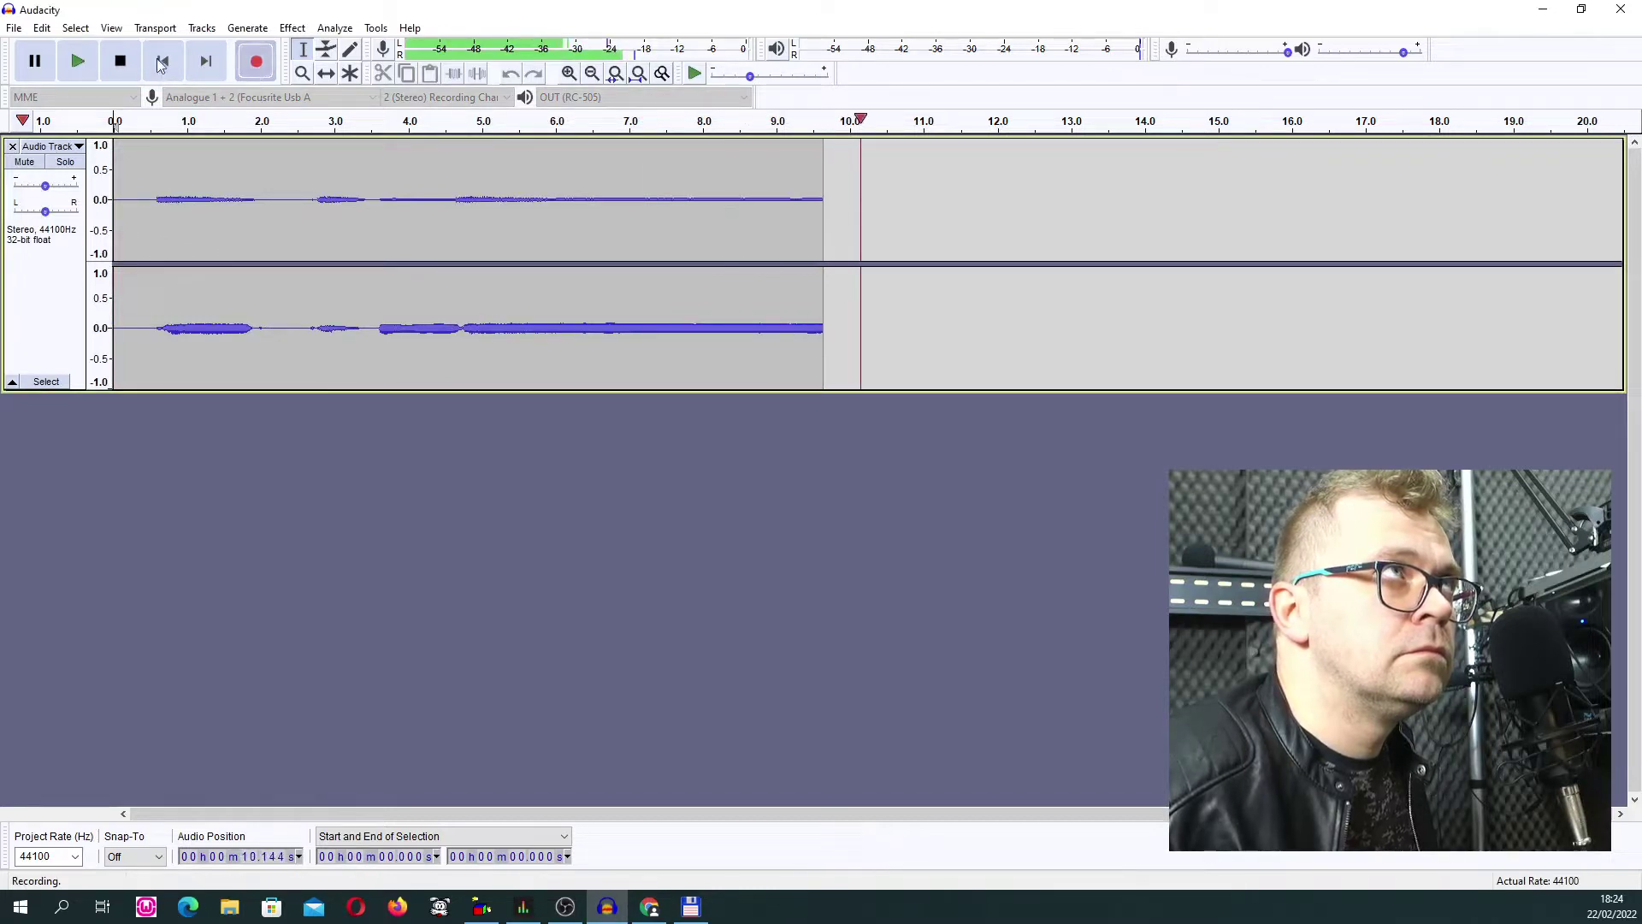
pyautogui.click(120, 61)
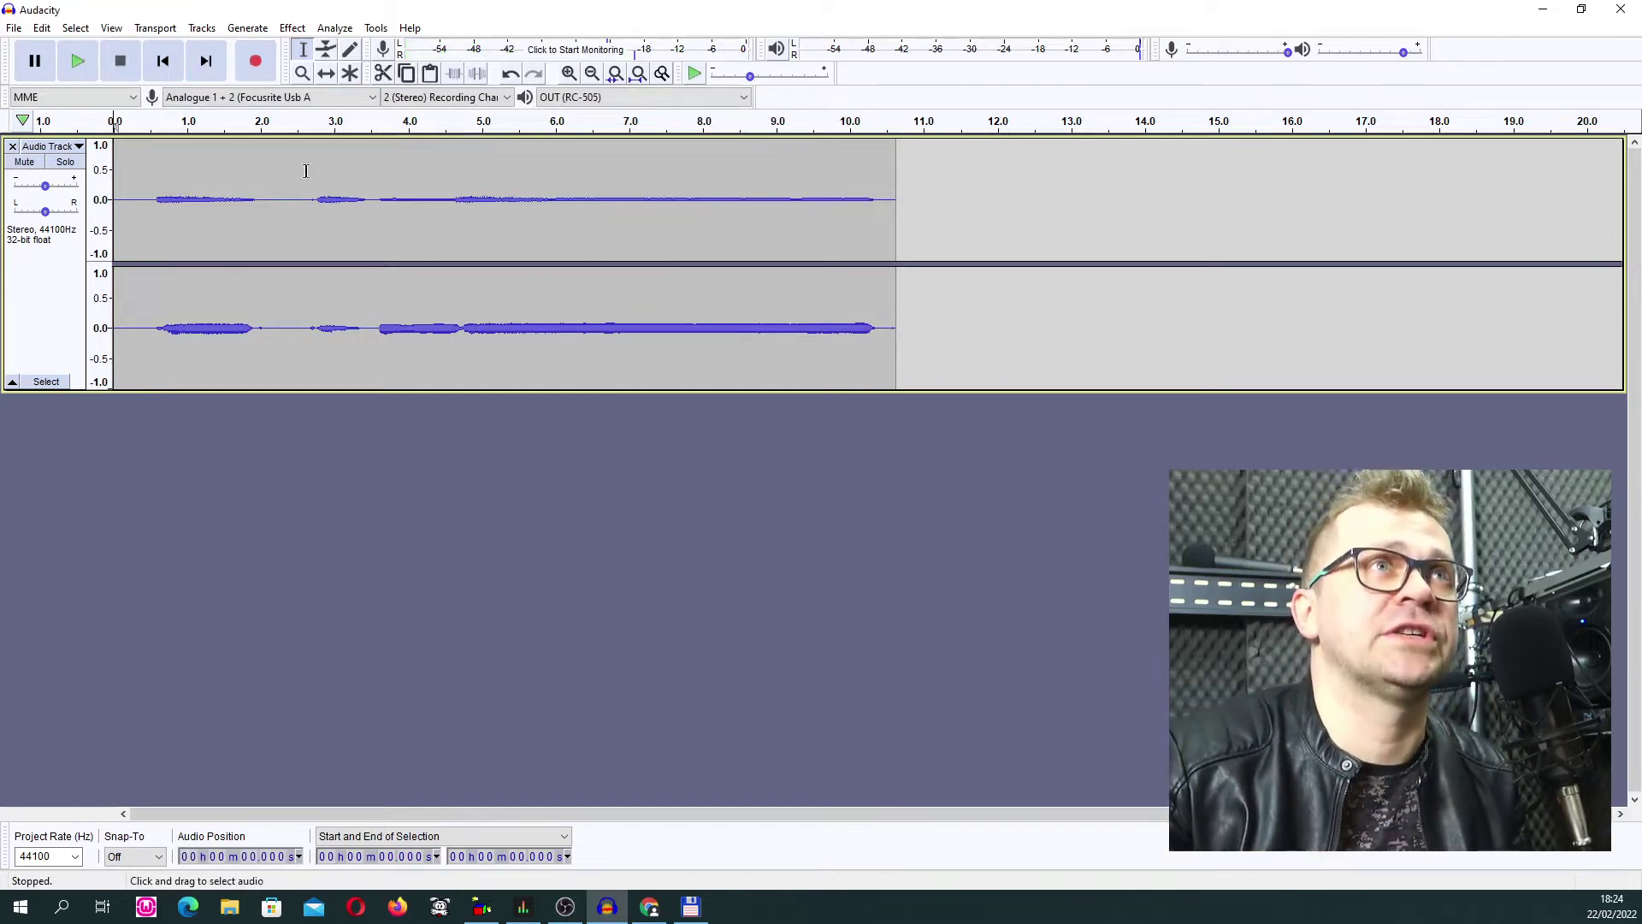
# Split the stereo recording into two mono tracks and remove the upper one
pyautogui.click(50, 147)
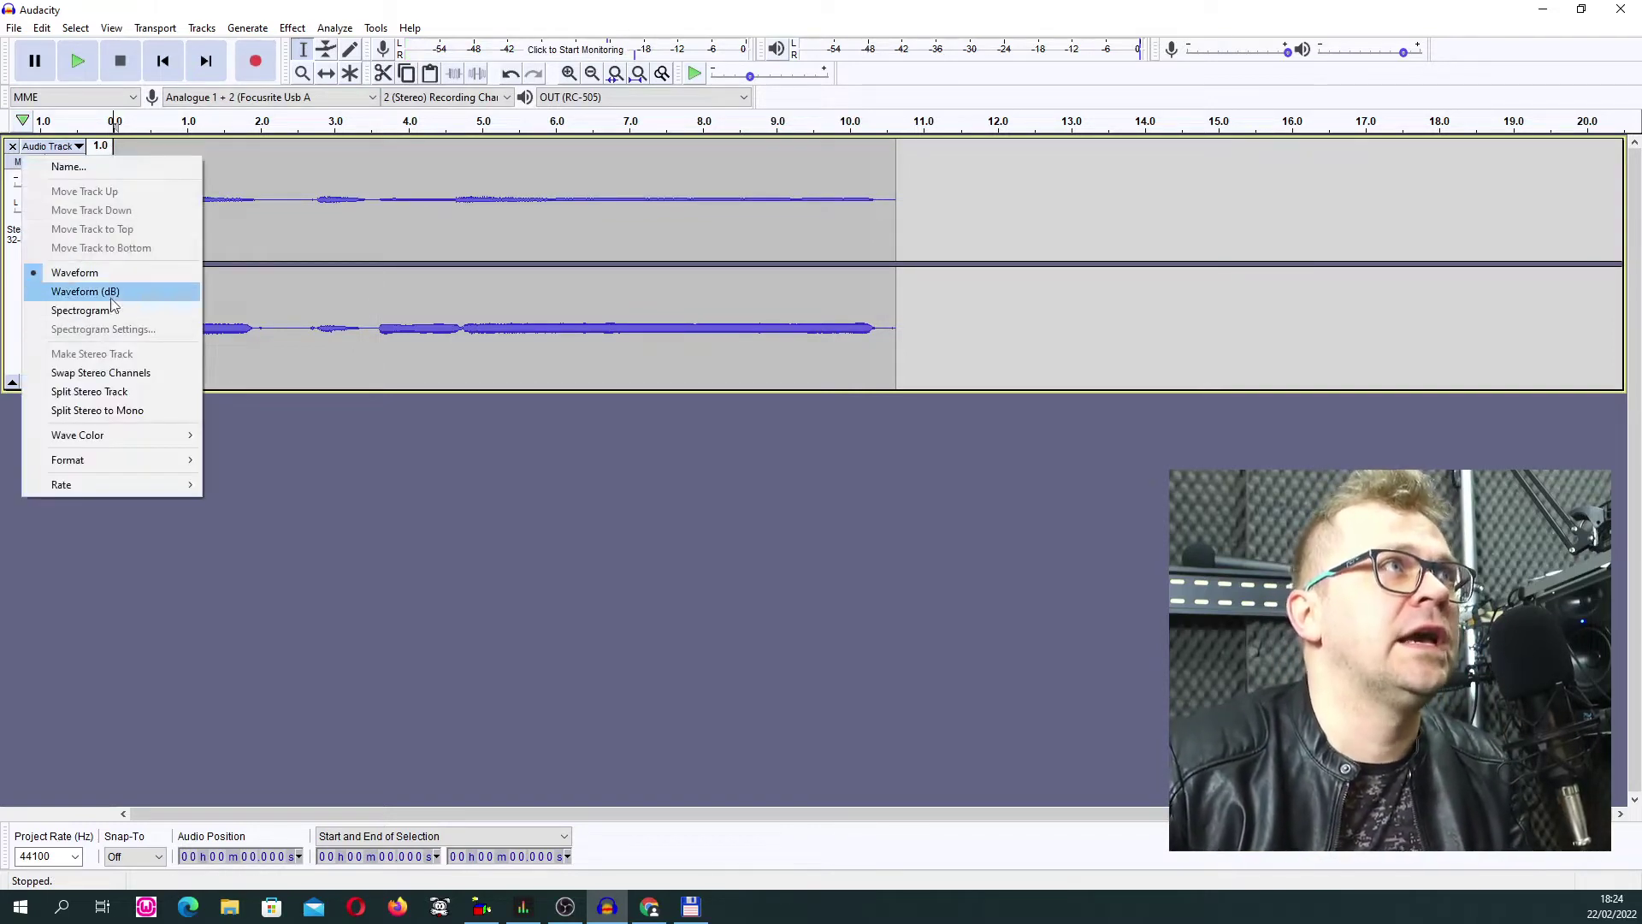
pyautogui.click(160, 410)
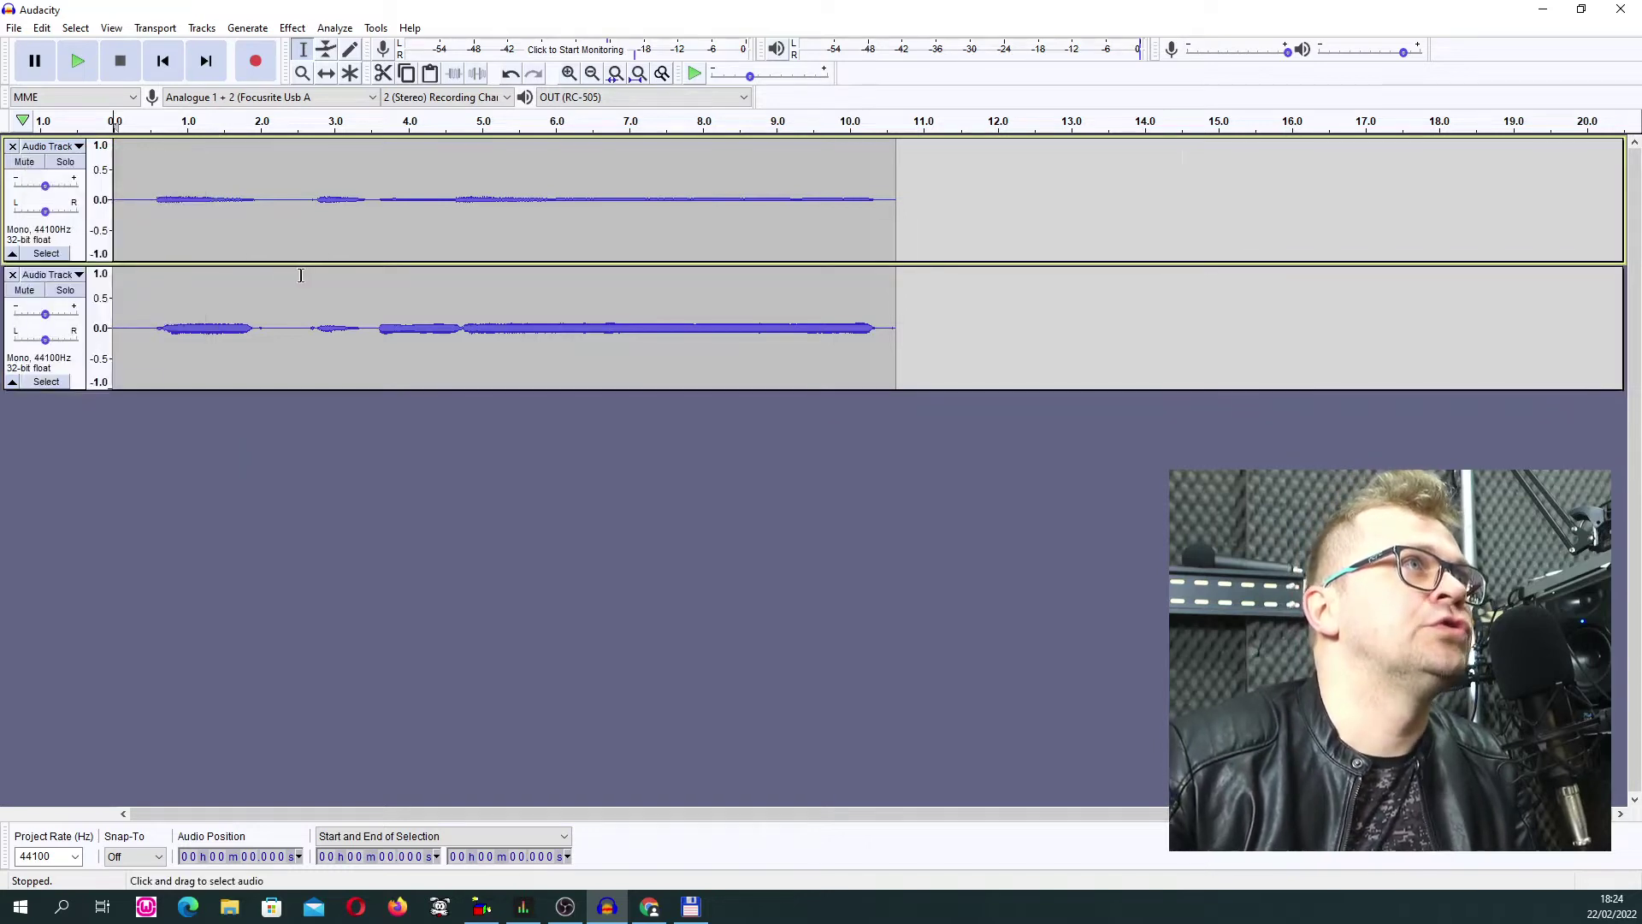
pyautogui.click(12, 146)
# Select the whole remaining mono track and apply Normalize to it
pyautogui.hotkey('ctrl', 'a')
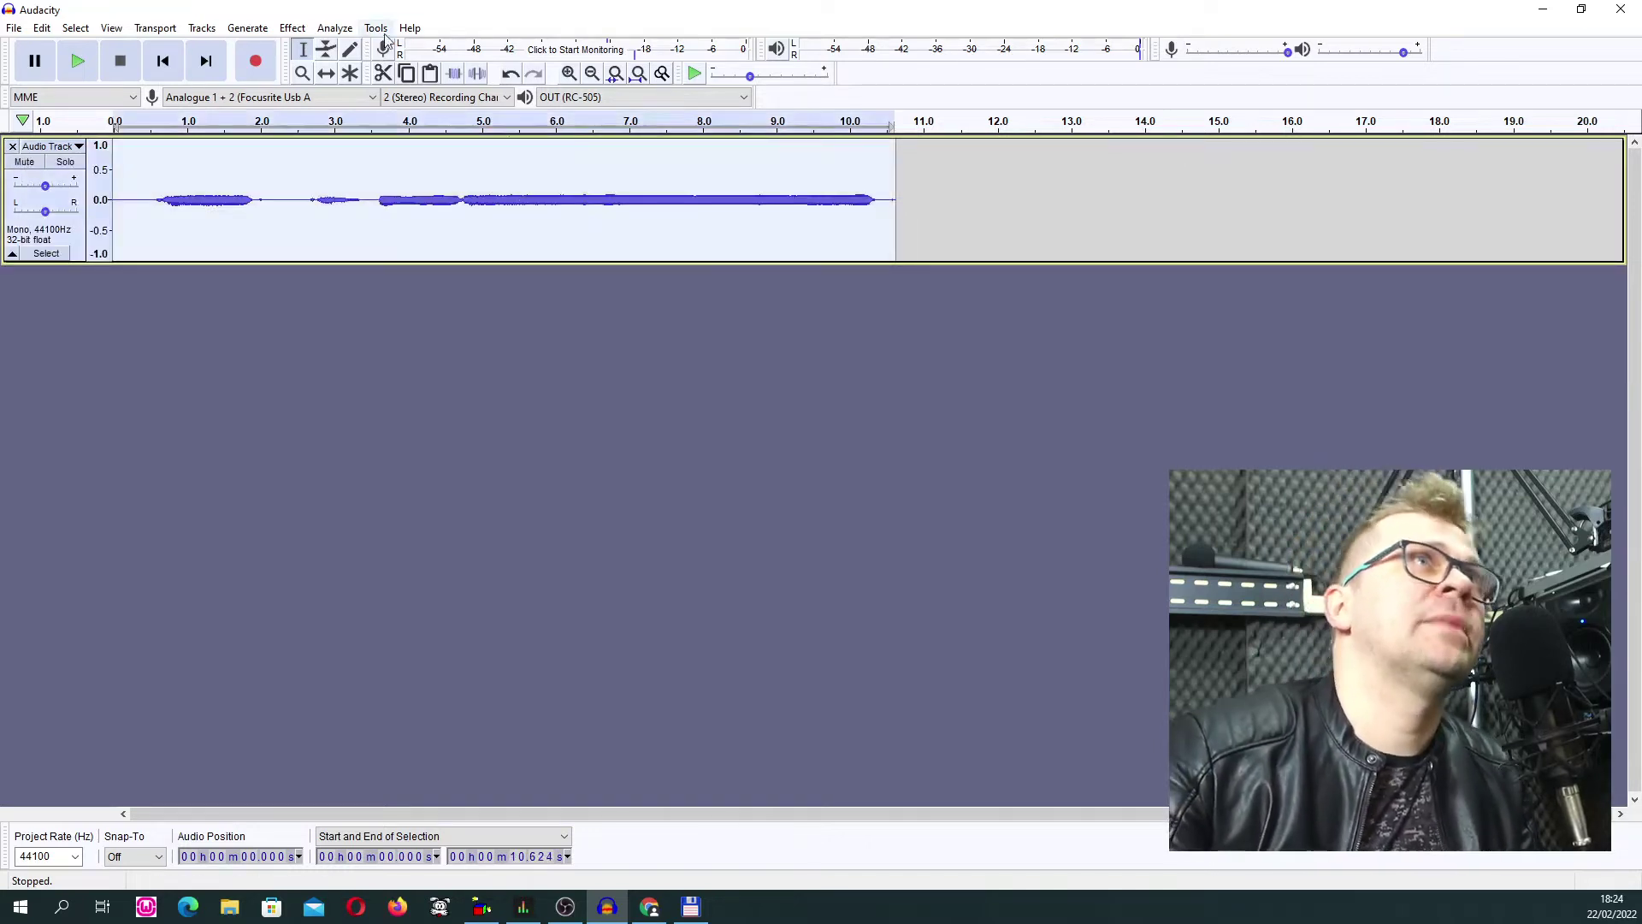
pyautogui.click(334, 28)
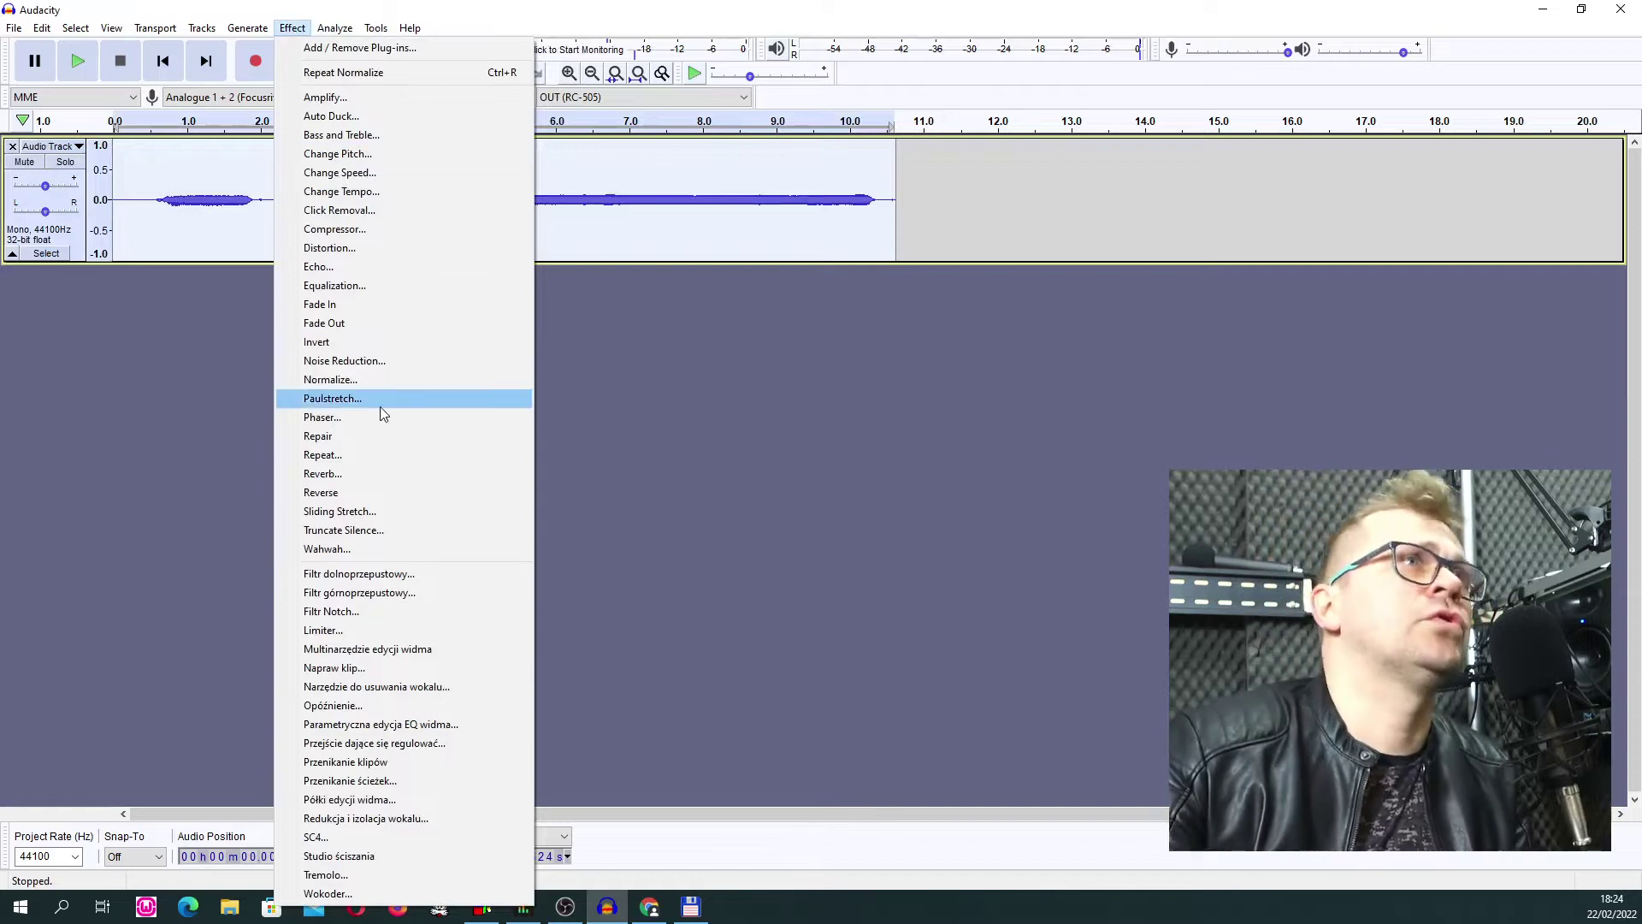
pyautogui.click(381, 379)
pyautogui.click(861, 493)
# Select the sustained note from about 6.05 to 7.44 seconds and audition it as a loop
pyautogui.moveTo(561, 194); pyautogui.dragTo(666, 195)
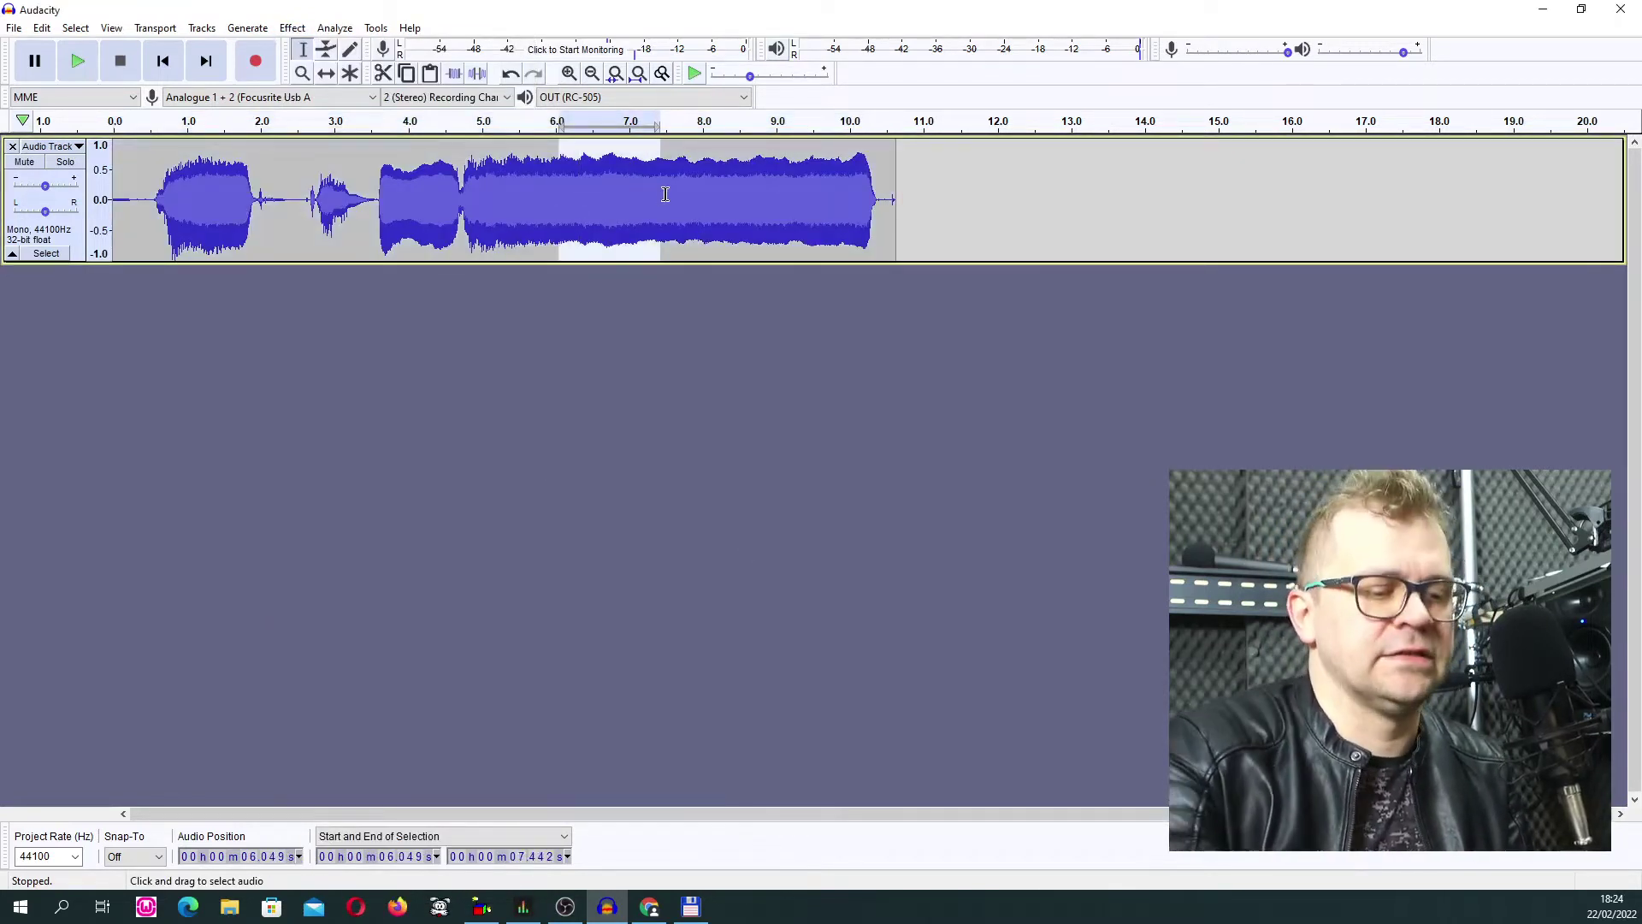
pyautogui.press('space')
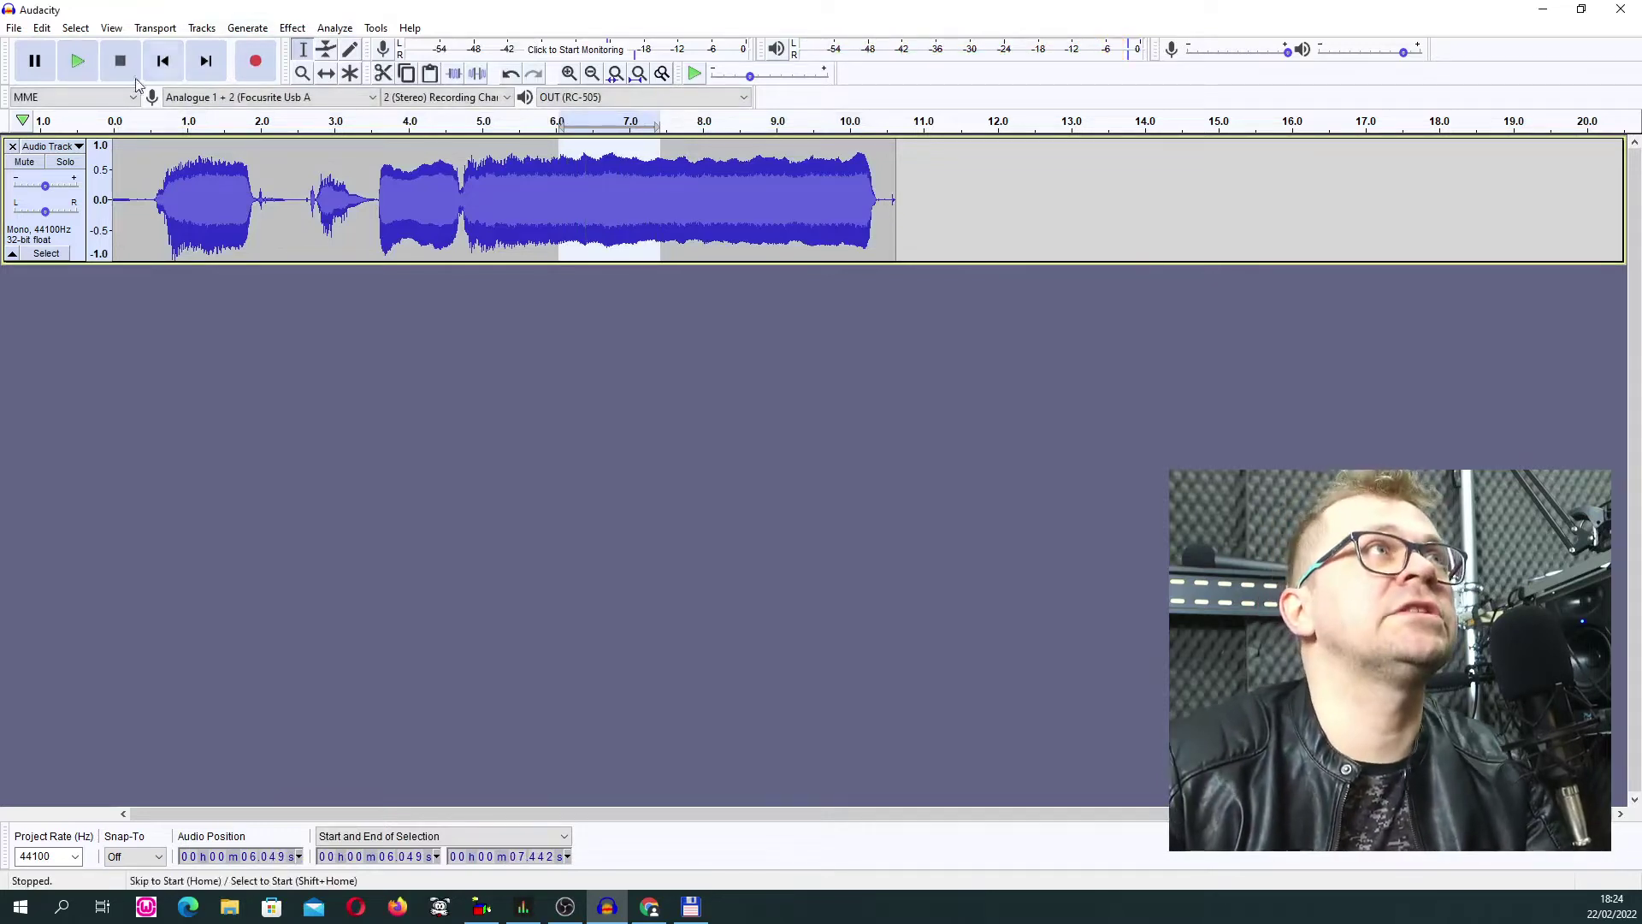
pyautogui.keyDown('shift'); pyautogui.click(85, 68); pyautogui.keyUp('shift')
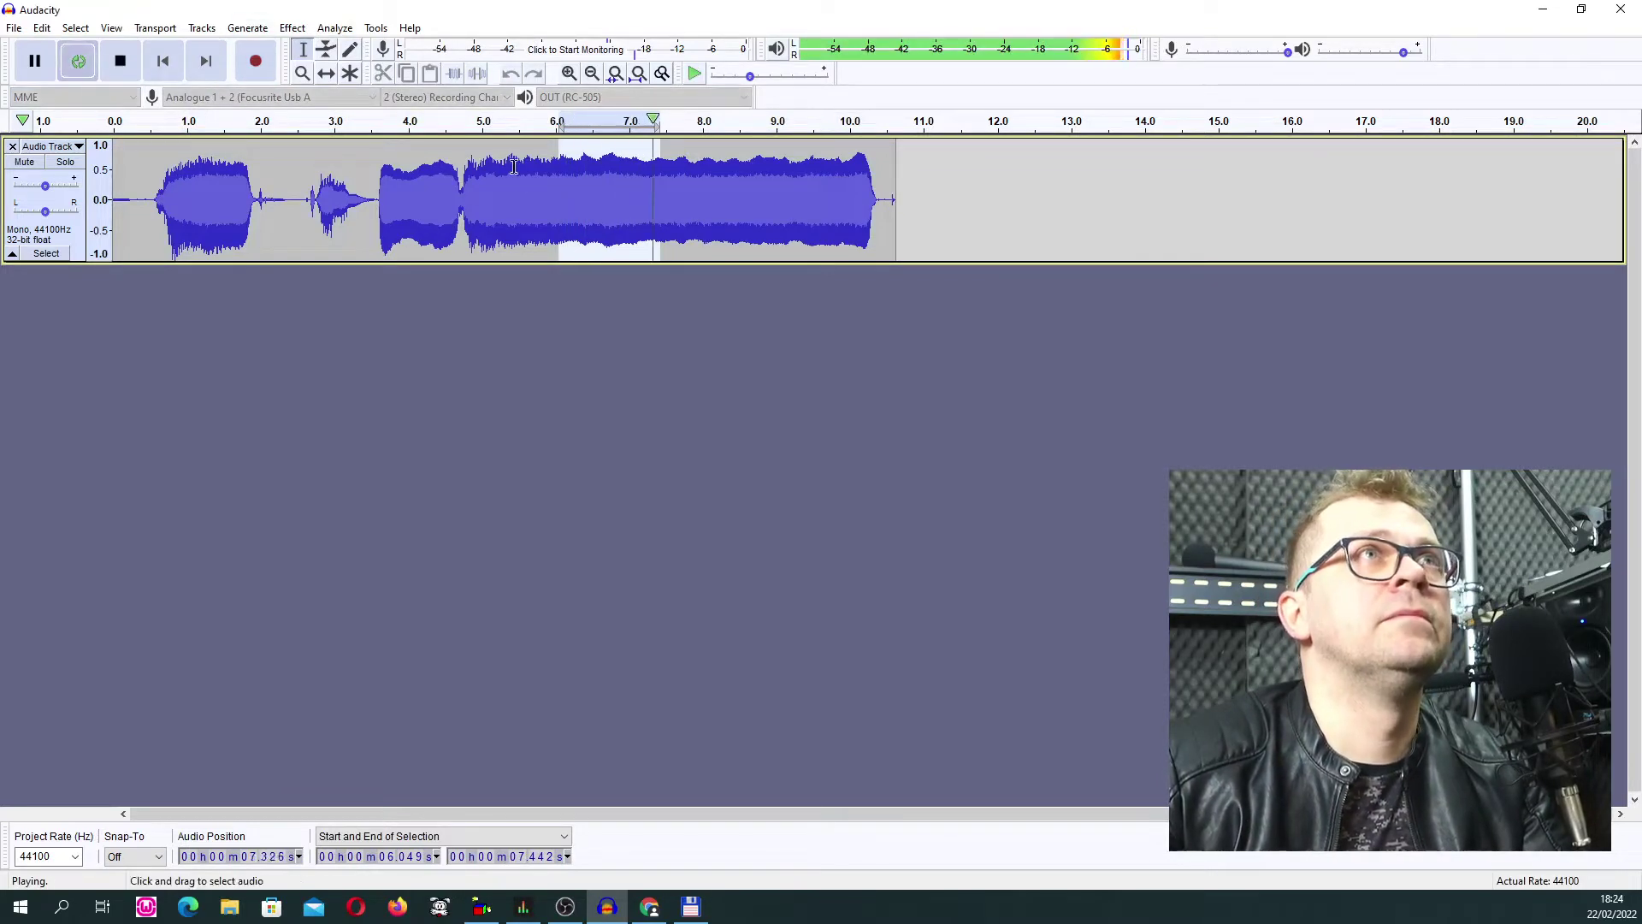
pyautogui.click(560, 184)
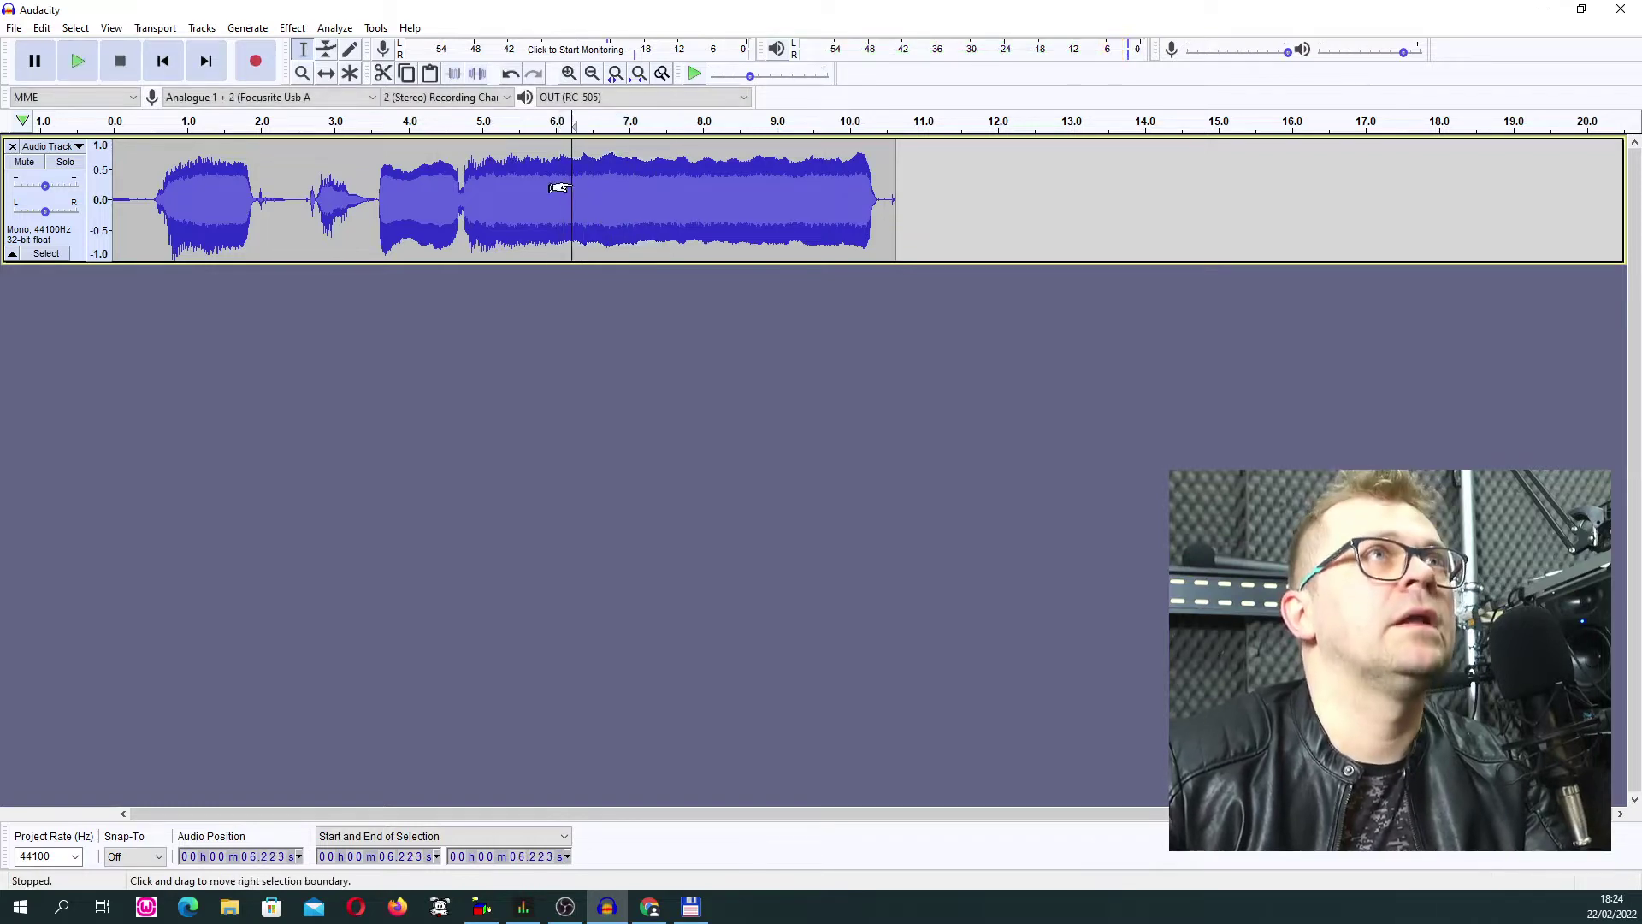
# Loop-play a short part of the sustained note and extend the selection to about 6.36 to 7.12 seconds
pyautogui.moveTo(584, 183); pyautogui.dragTo(611, 183)
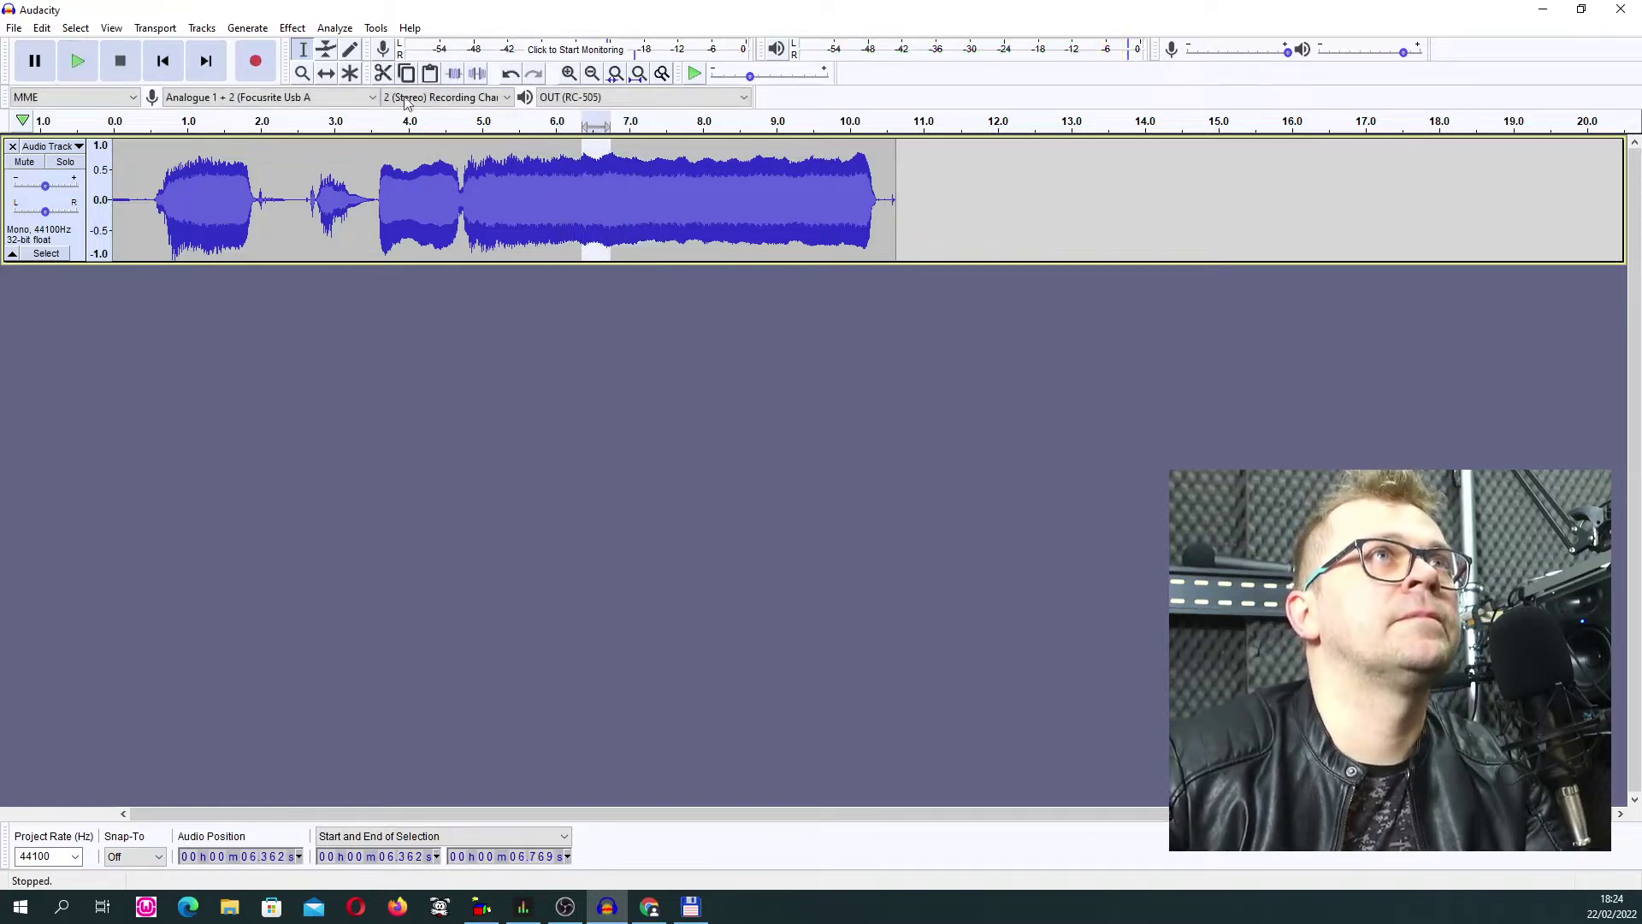
pyautogui.click(85, 65)
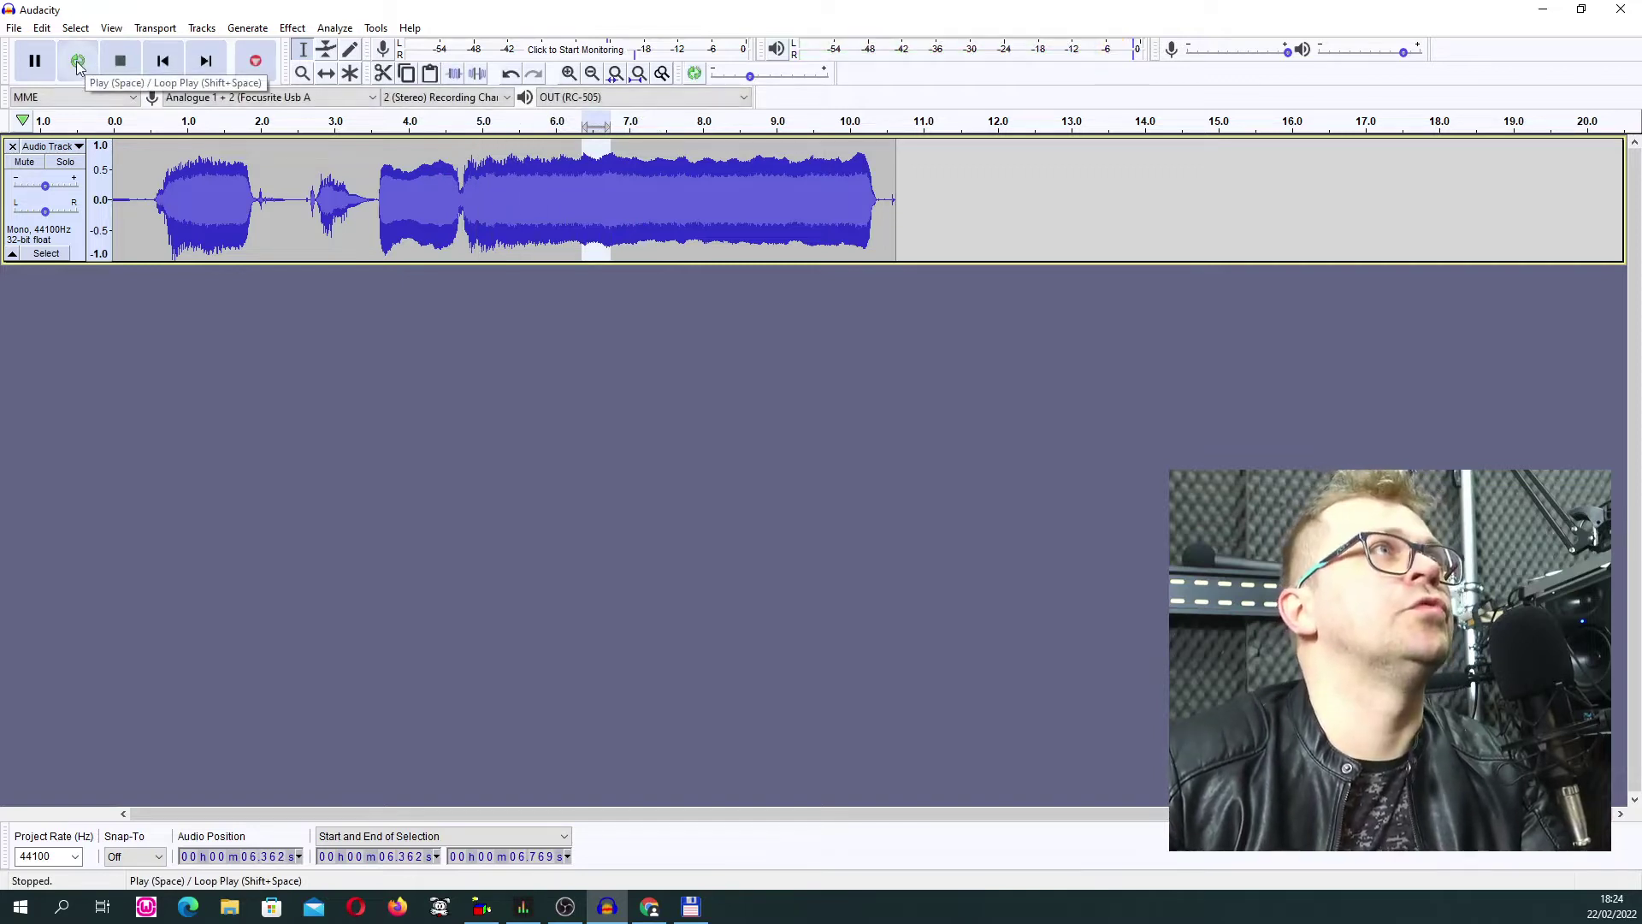
pyautogui.click(78, 65)
pyautogui.moveTo(606, 174); pyautogui.dragTo(637, 174)
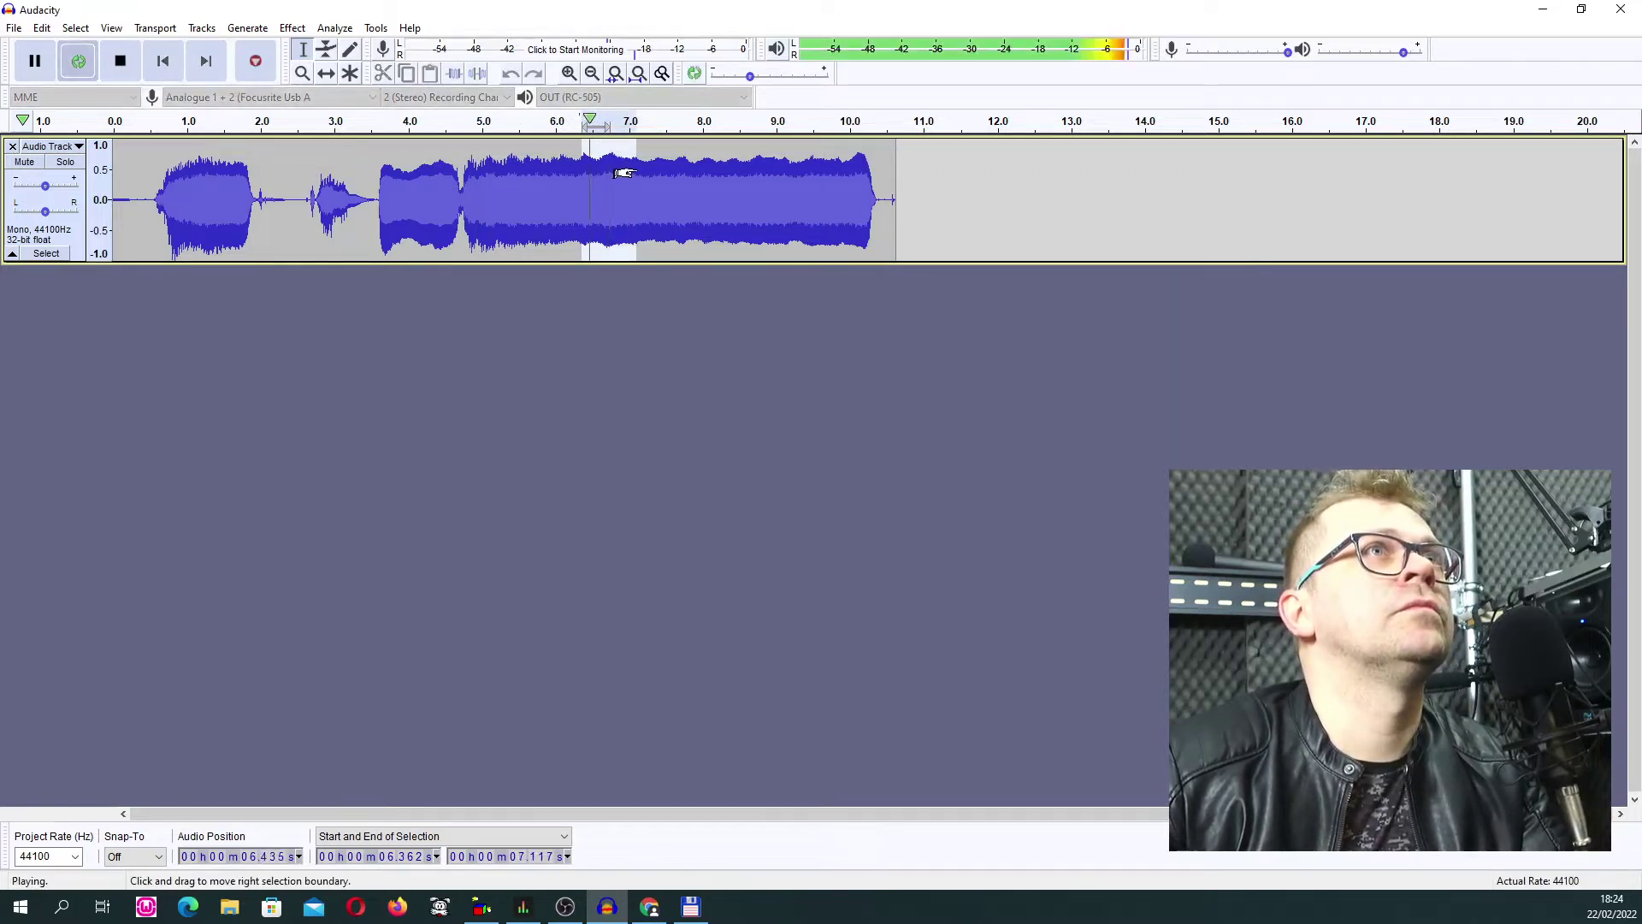
pyautogui.click(80, 62)
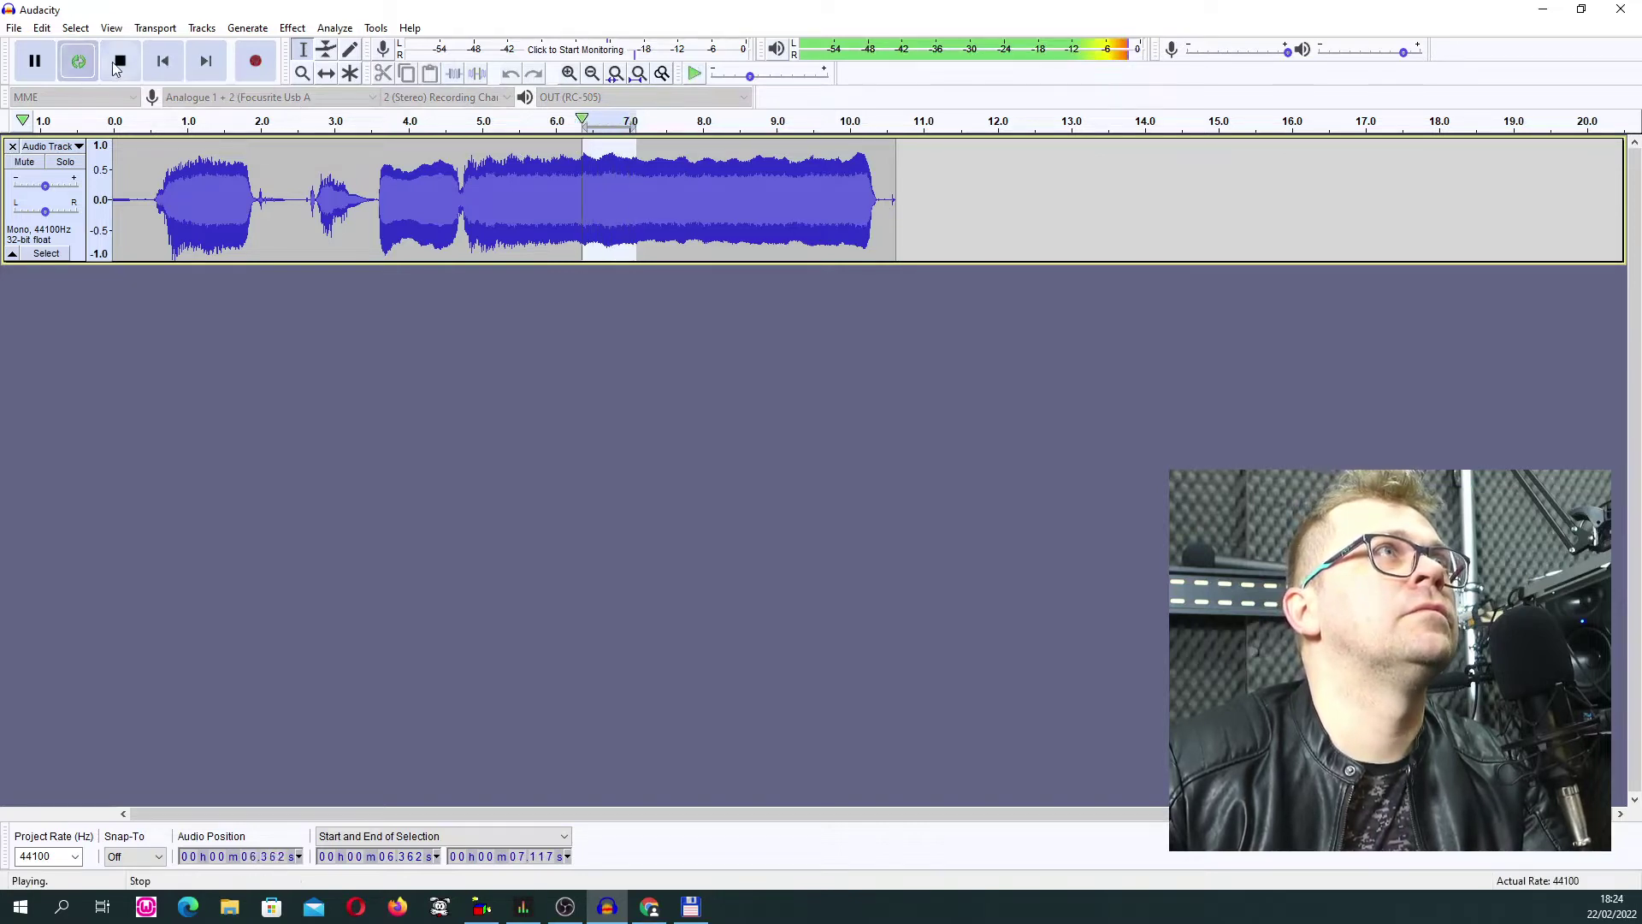
pyautogui.click(120, 62)
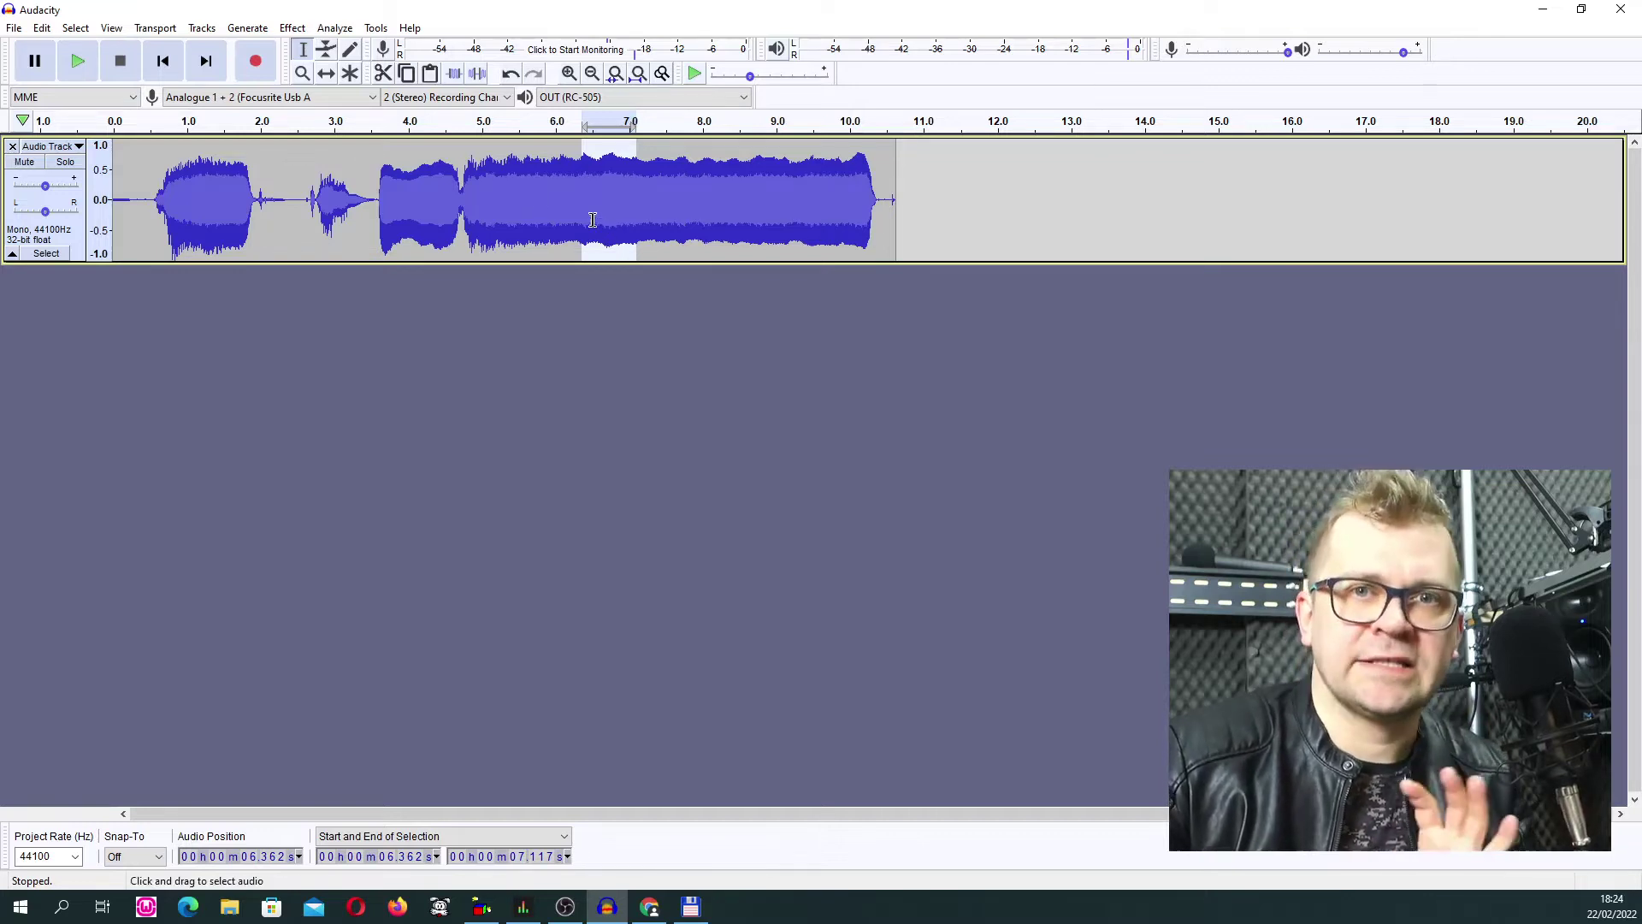
# Start a 16-bit PCM WAV export and create a folder named YT-MMMM inside Music
pyautogui.click(13, 28)
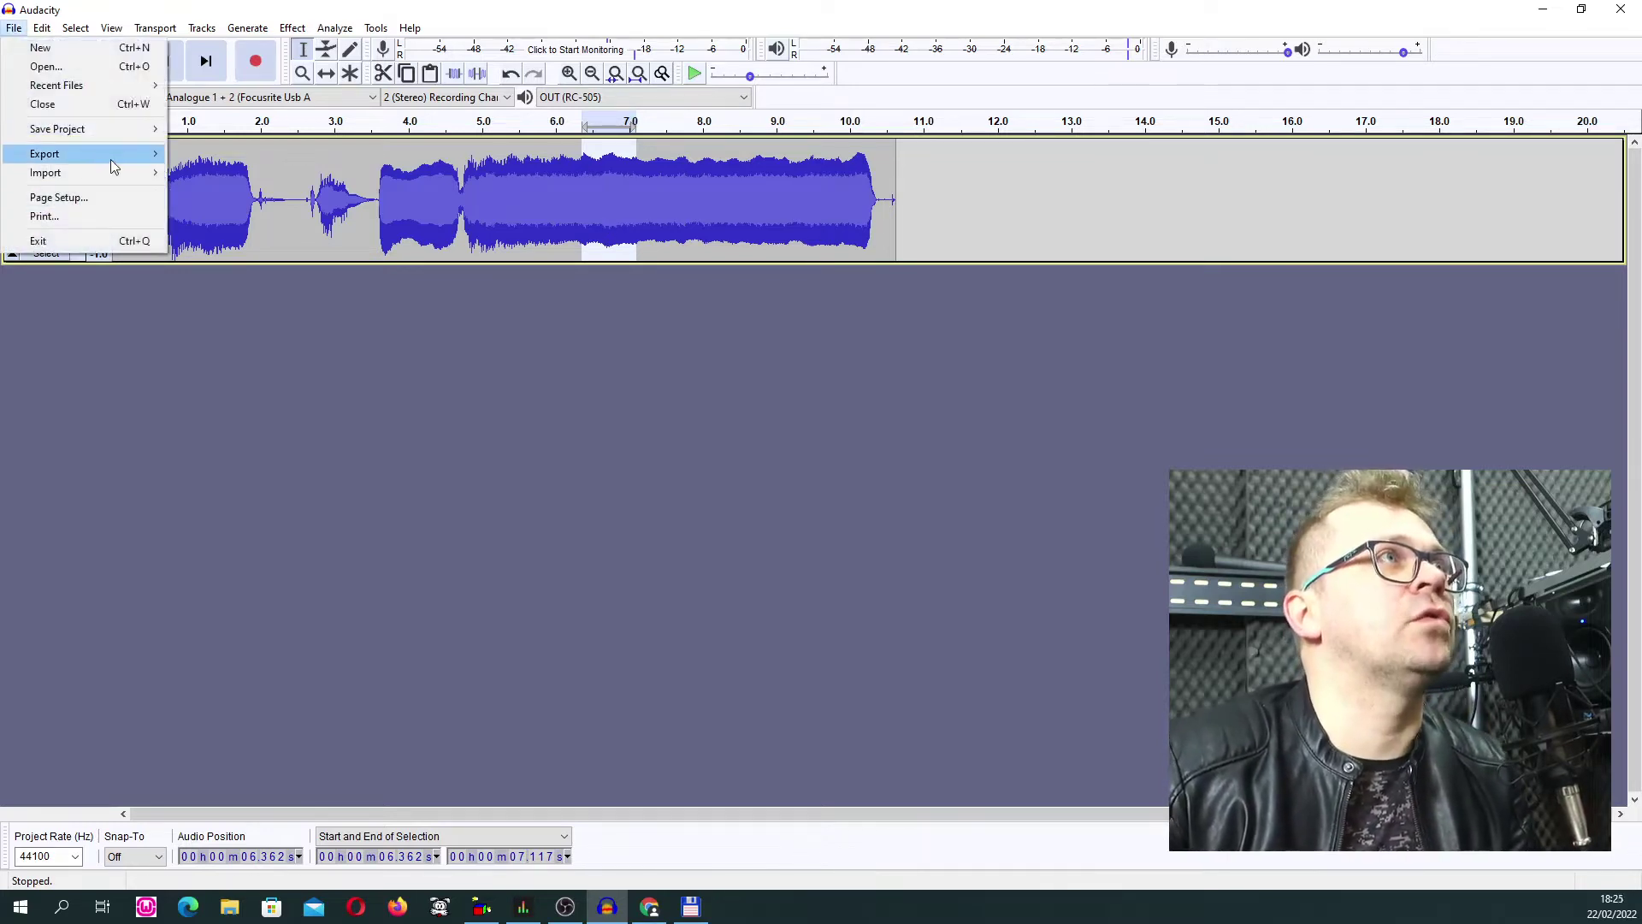
pyautogui.moveTo(145, 155)
pyautogui.click(277, 173)
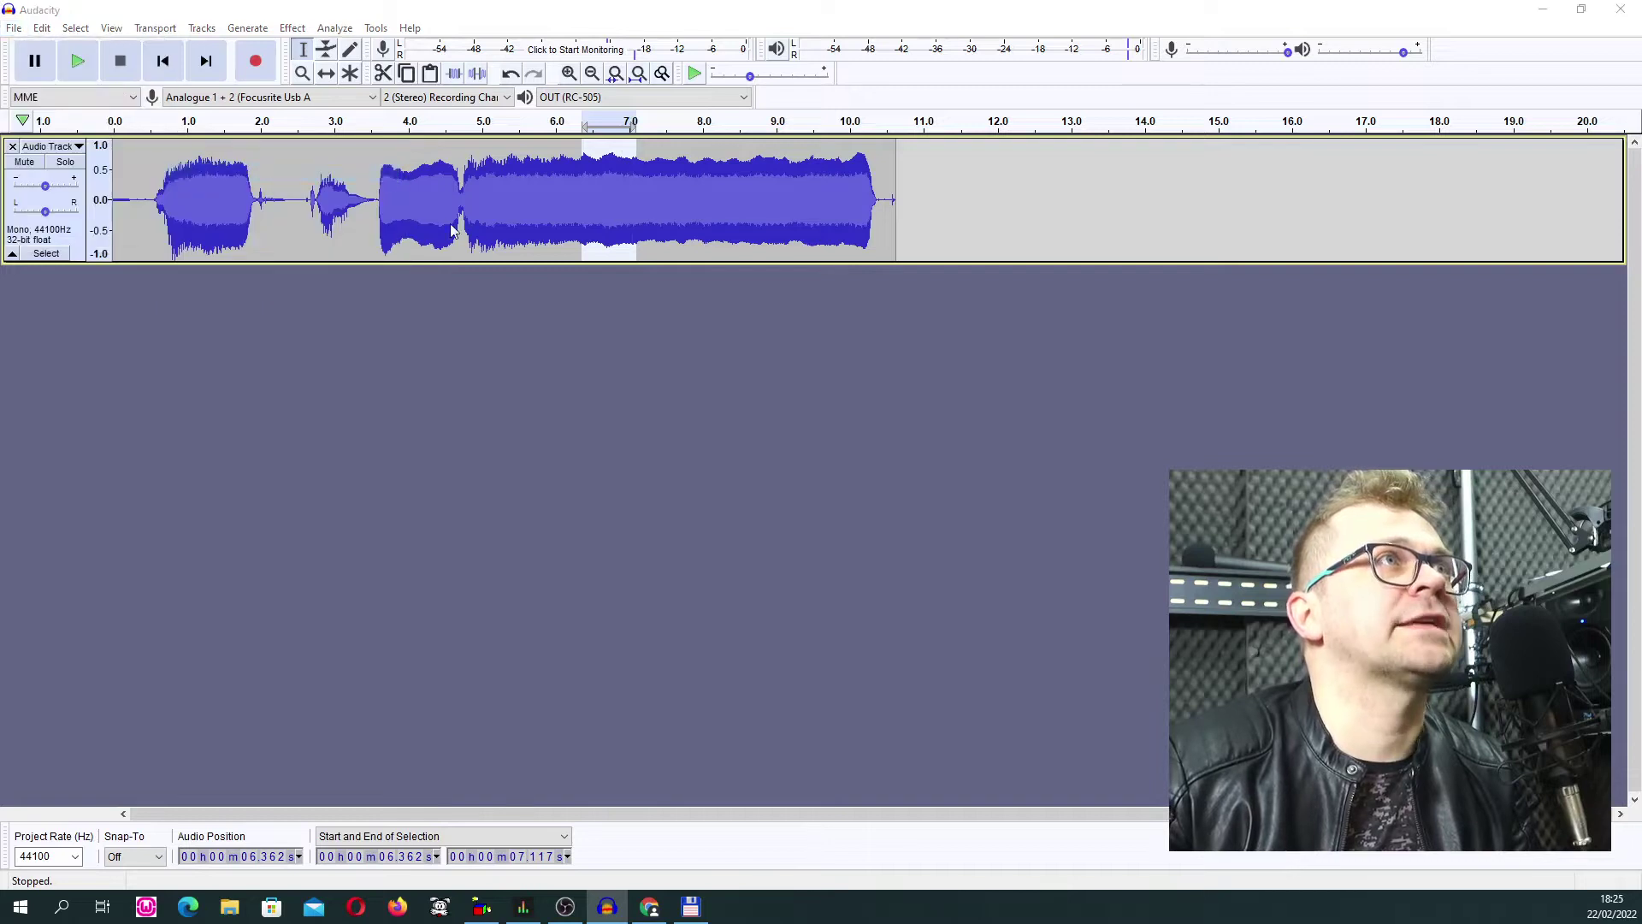
pyautogui.click(941, 315)
pyautogui.click(962, 315)
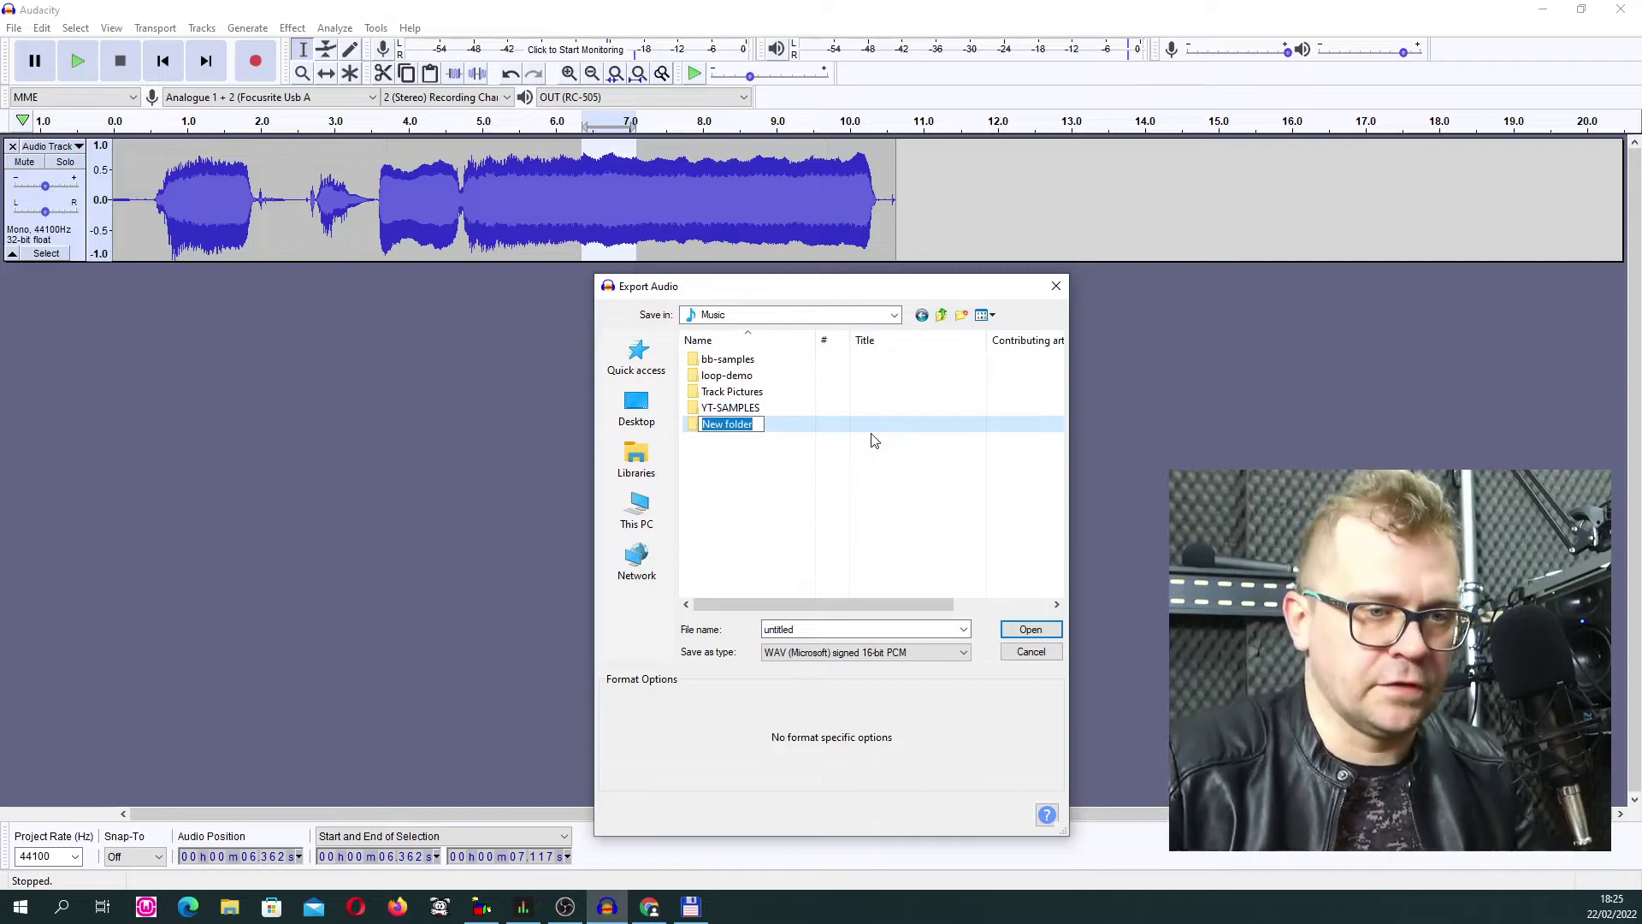
pyautogui.write('YT-MMMM')
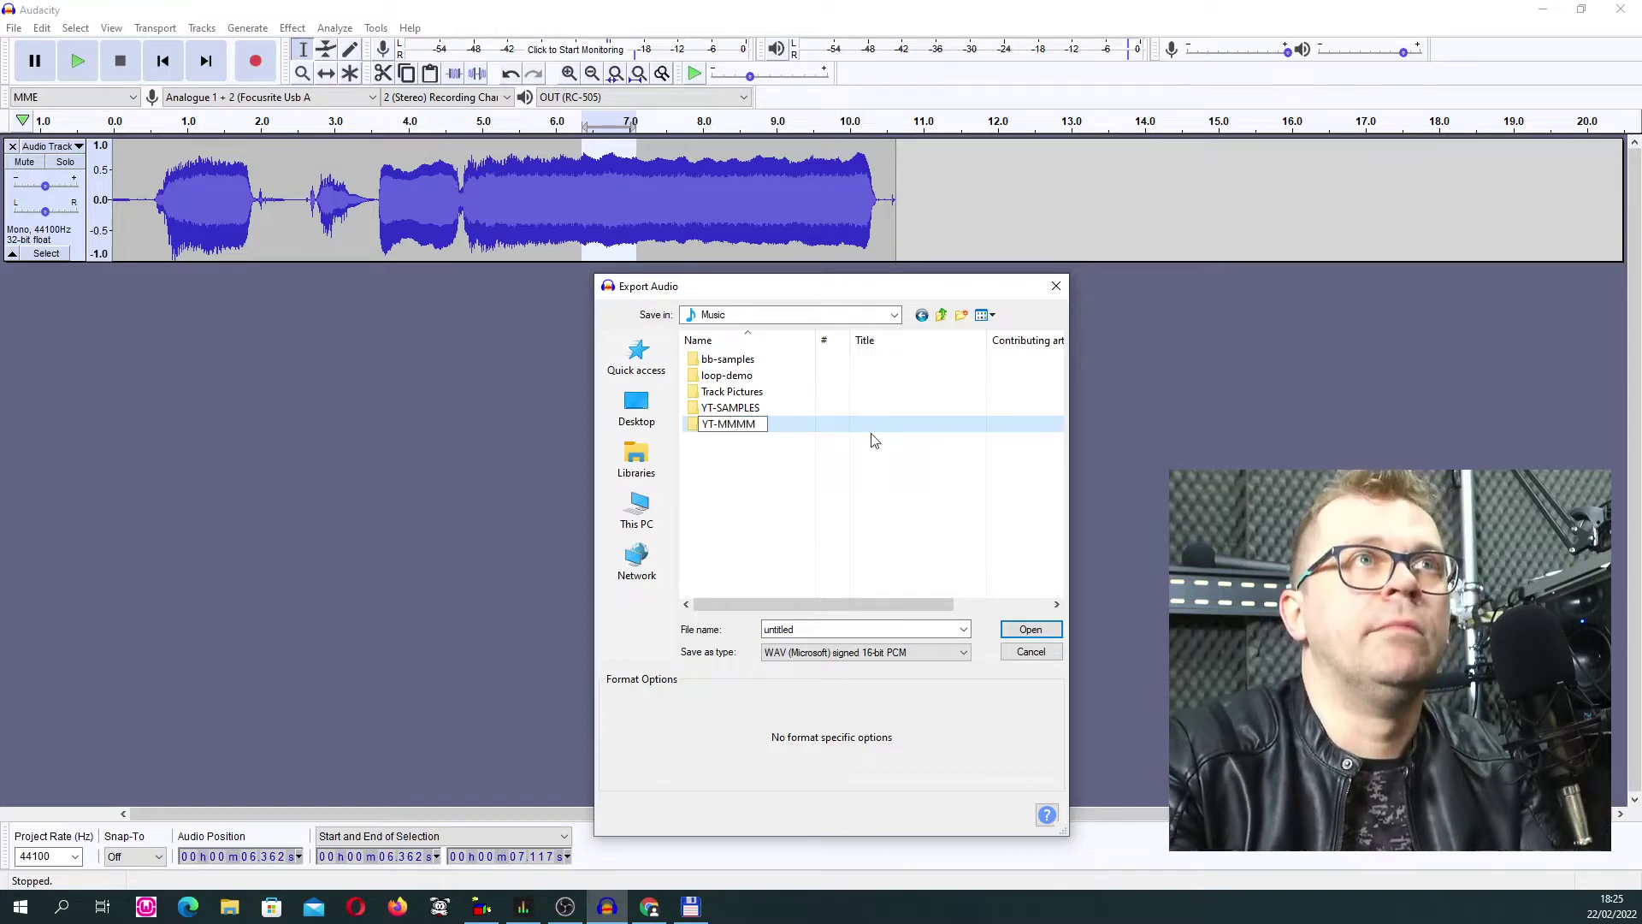
pyautogui.press('Return')
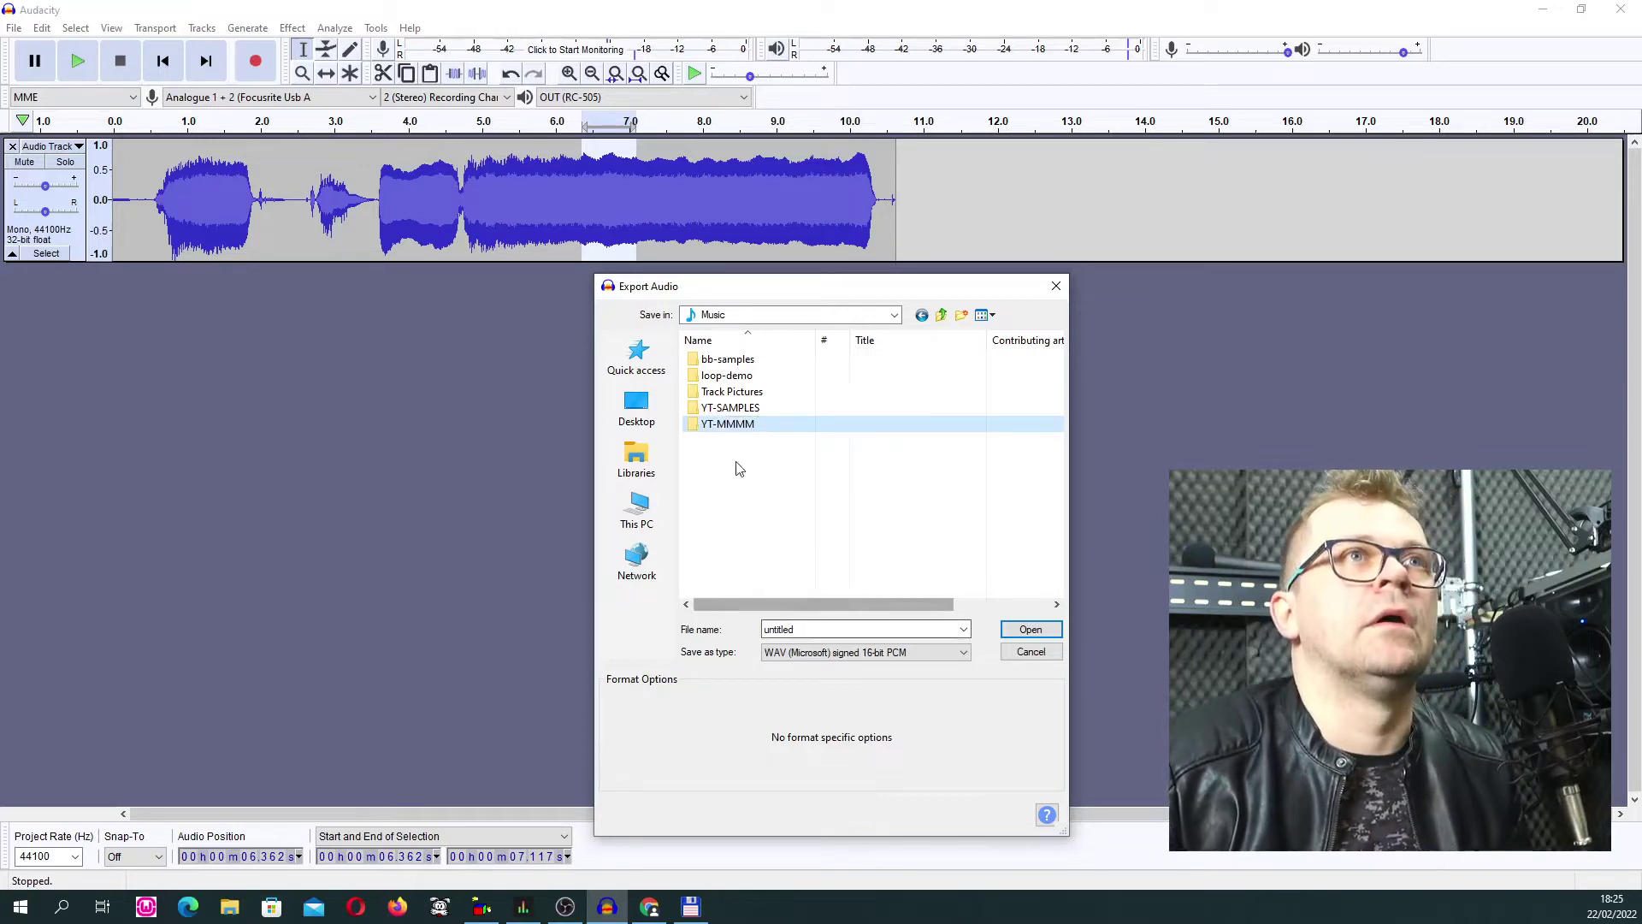
# Save the exported WAV in the YT-MMMM folder under the name MMM-C2
pyautogui.doubleClick(727, 424)
pyautogui.doubleClick(787, 630)
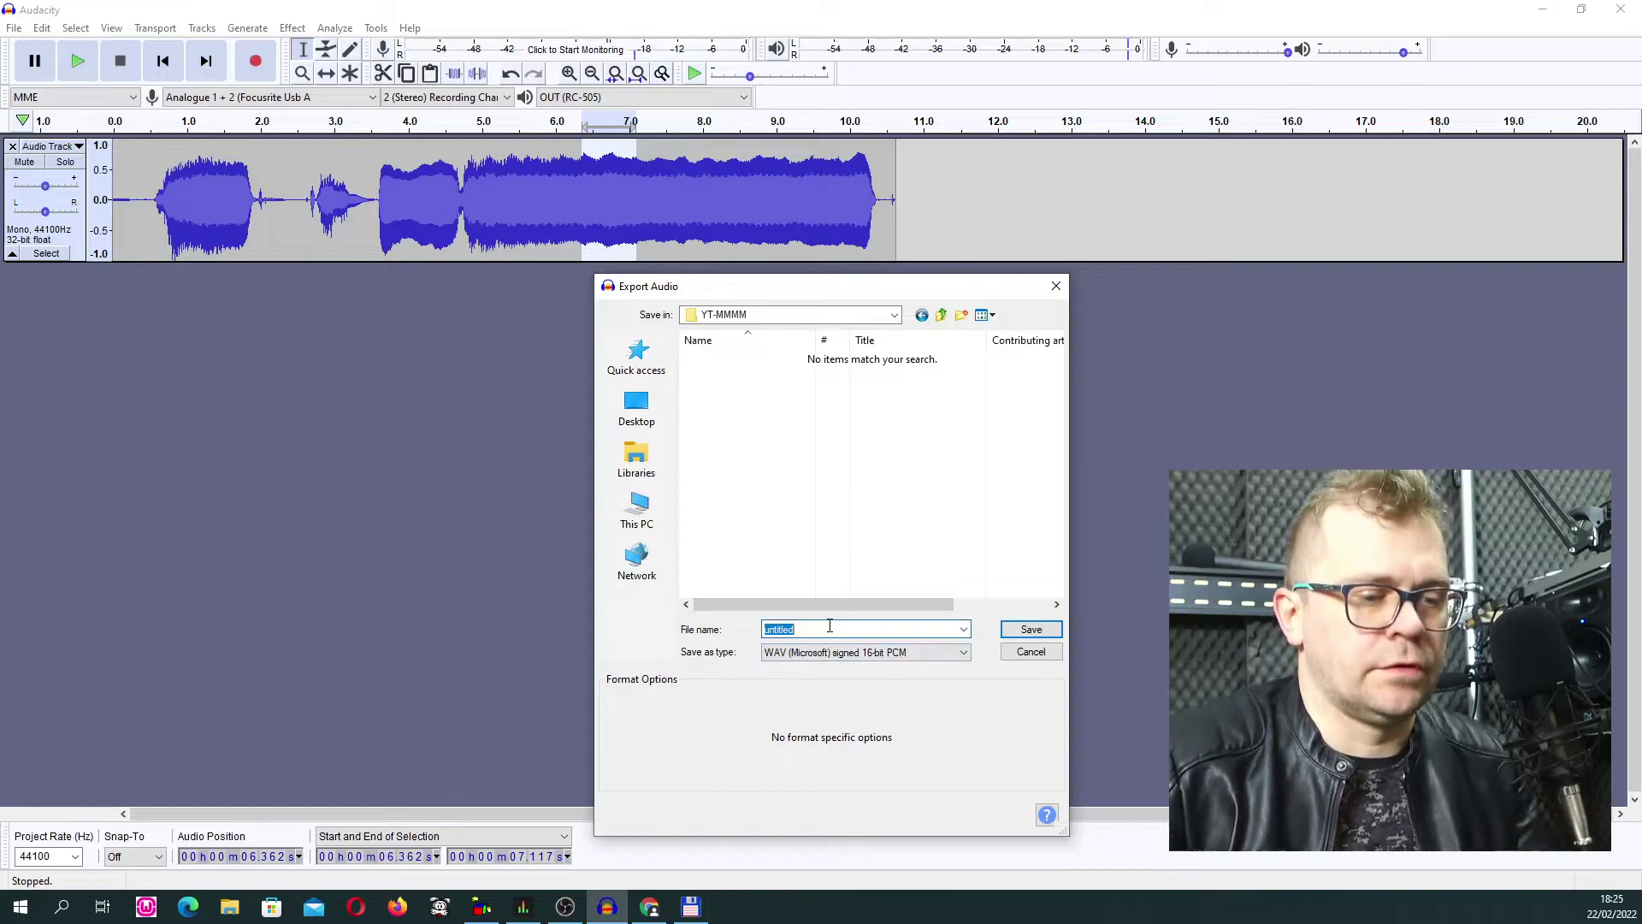
pyautogui.write('MMM-C')
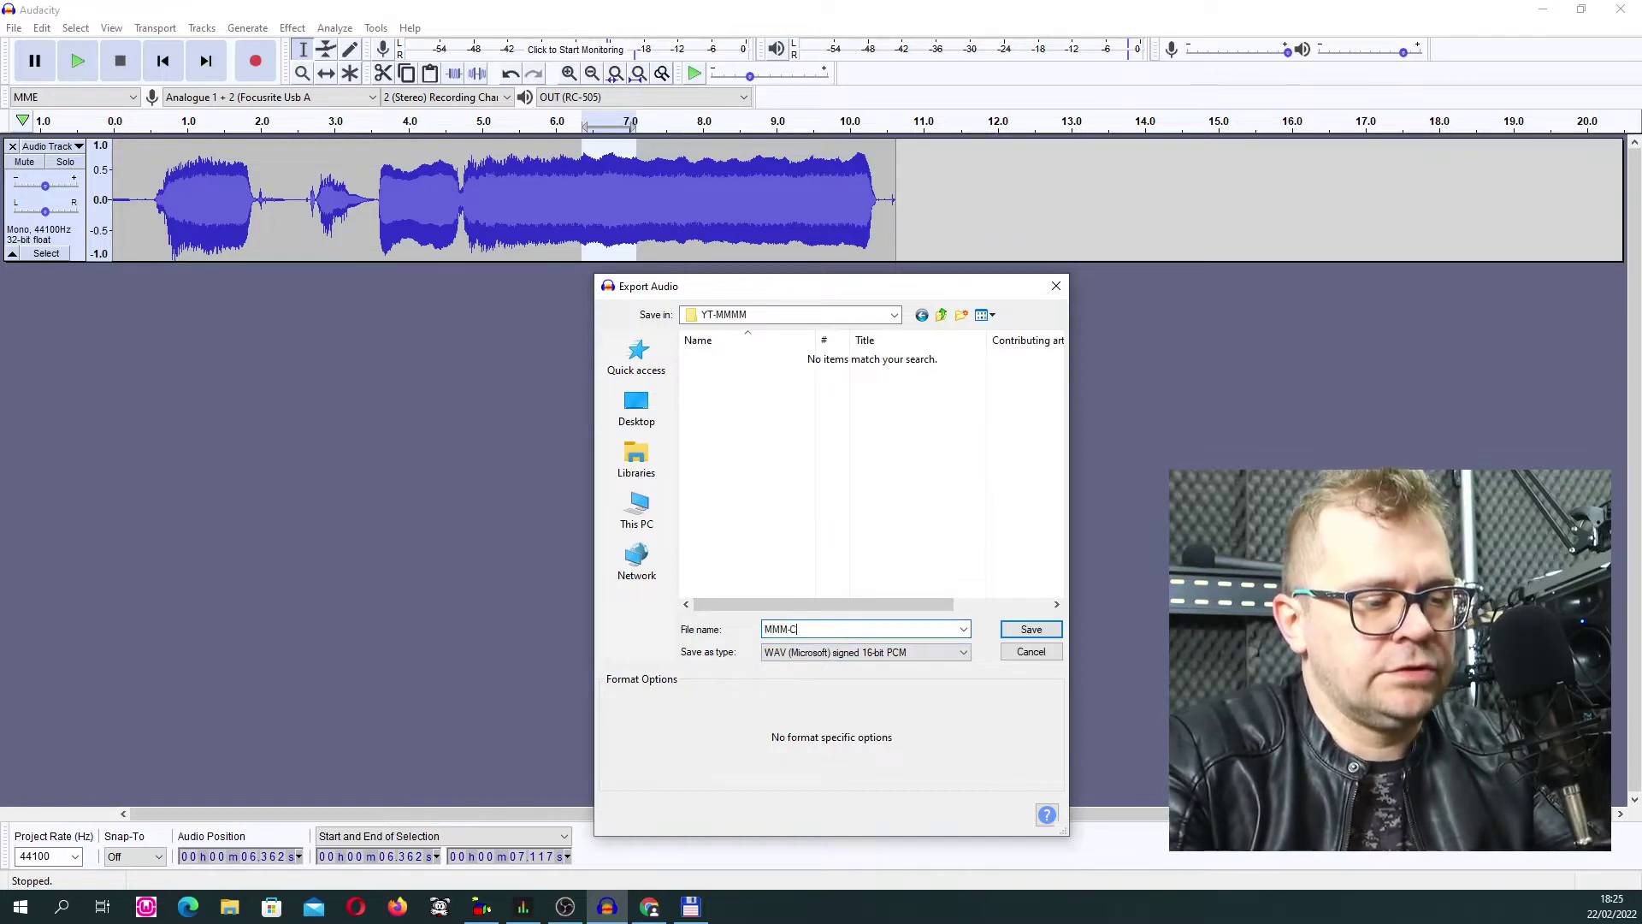
pyautogui.click(1031, 630)
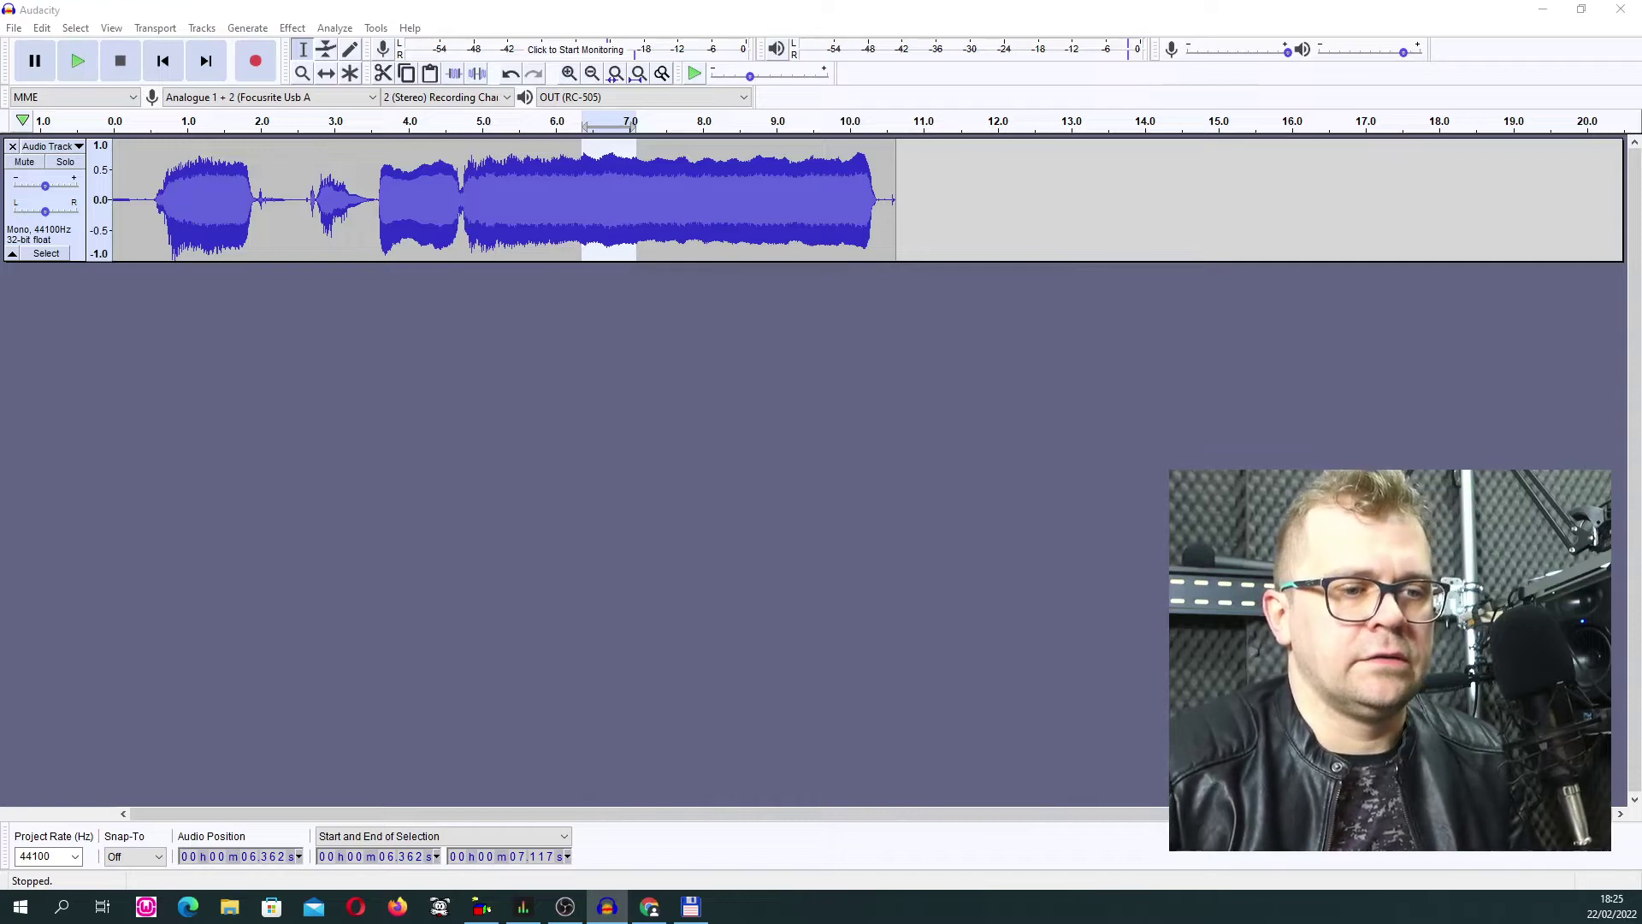
# Minimize the audio editor and the browser, and launch LoopAuditioneer from the desktop
pyautogui.click(1542, 8)
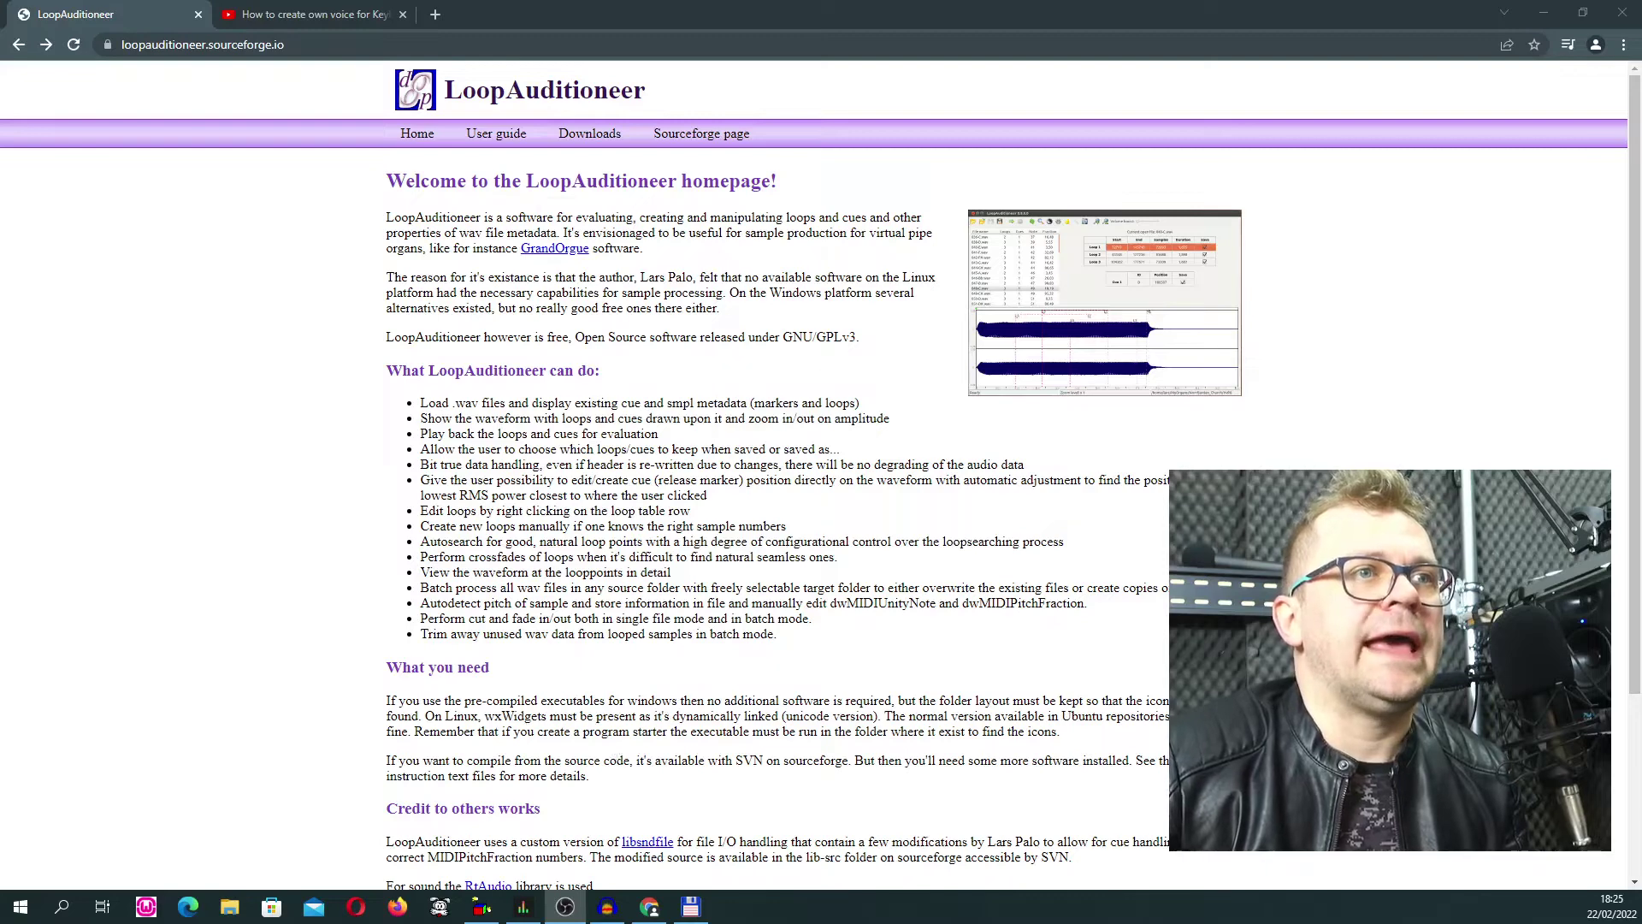
pyautogui.click(1544, 12)
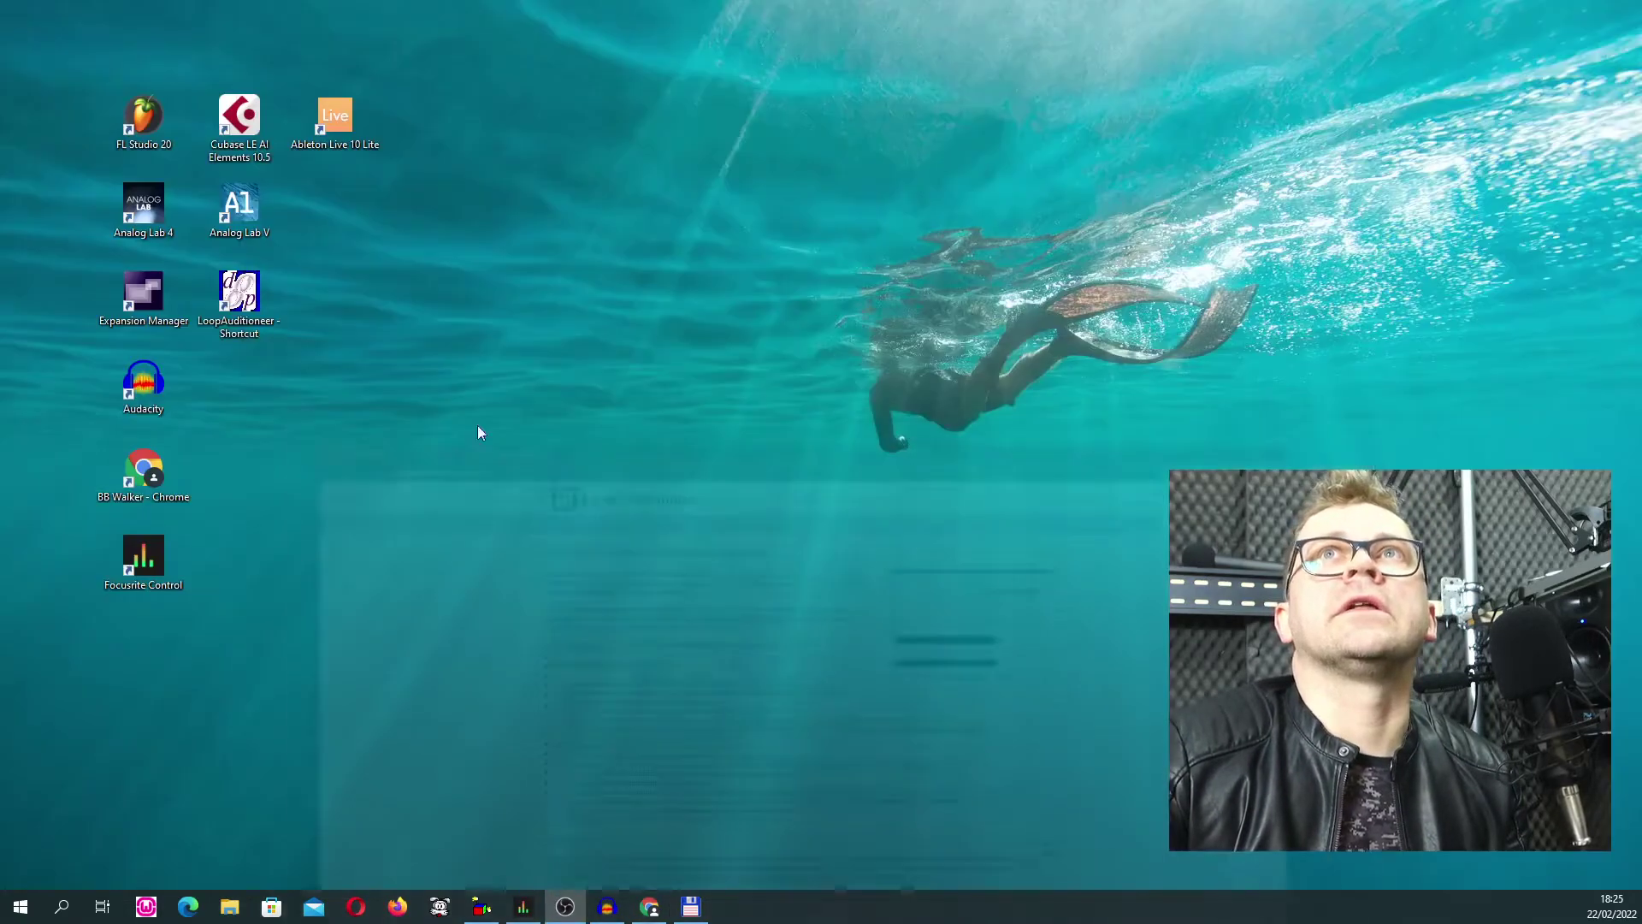
pyautogui.doubleClick(236, 293)
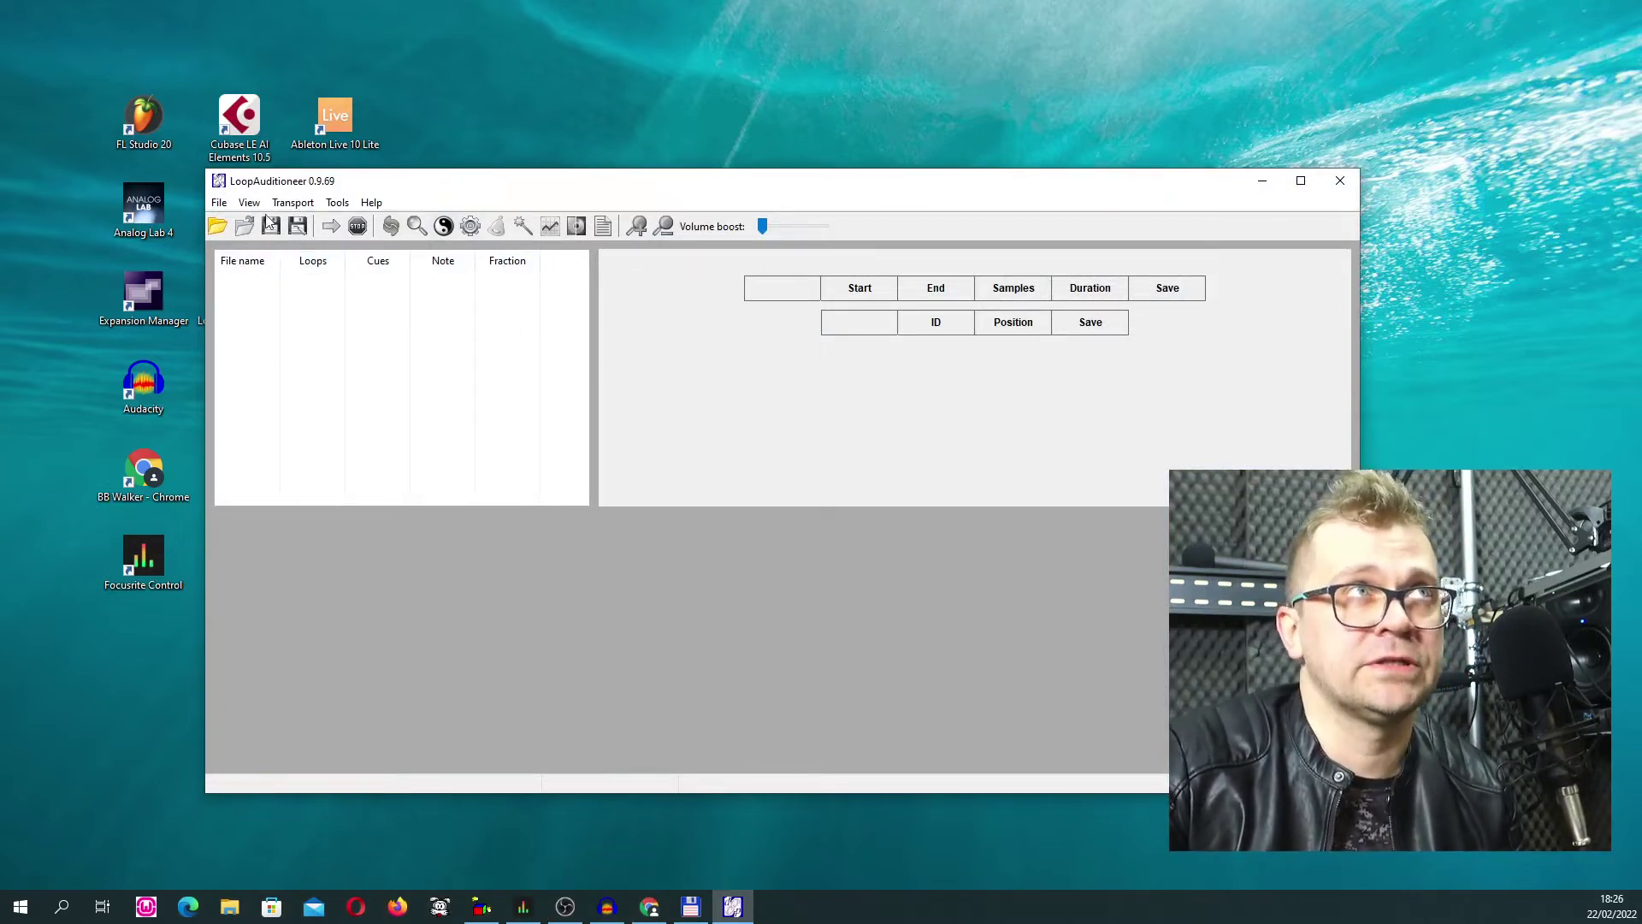
# Choose Music > YT-MMMM as the sample folder and load MMM-C2.wav
pyautogui.click(221, 225)
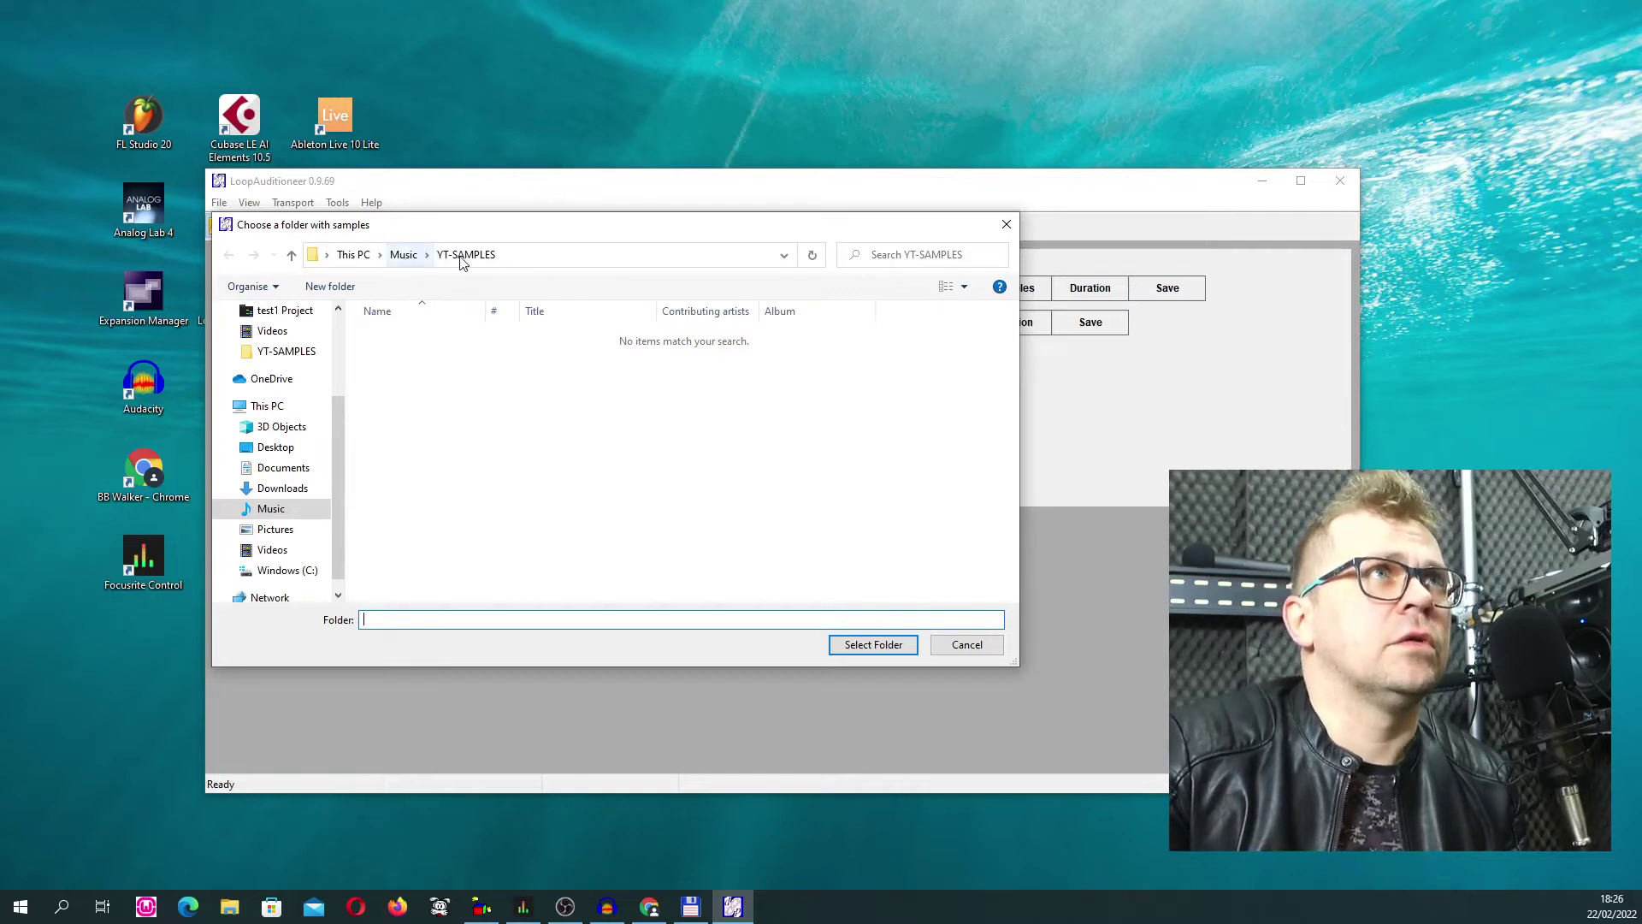
pyautogui.click(404, 255)
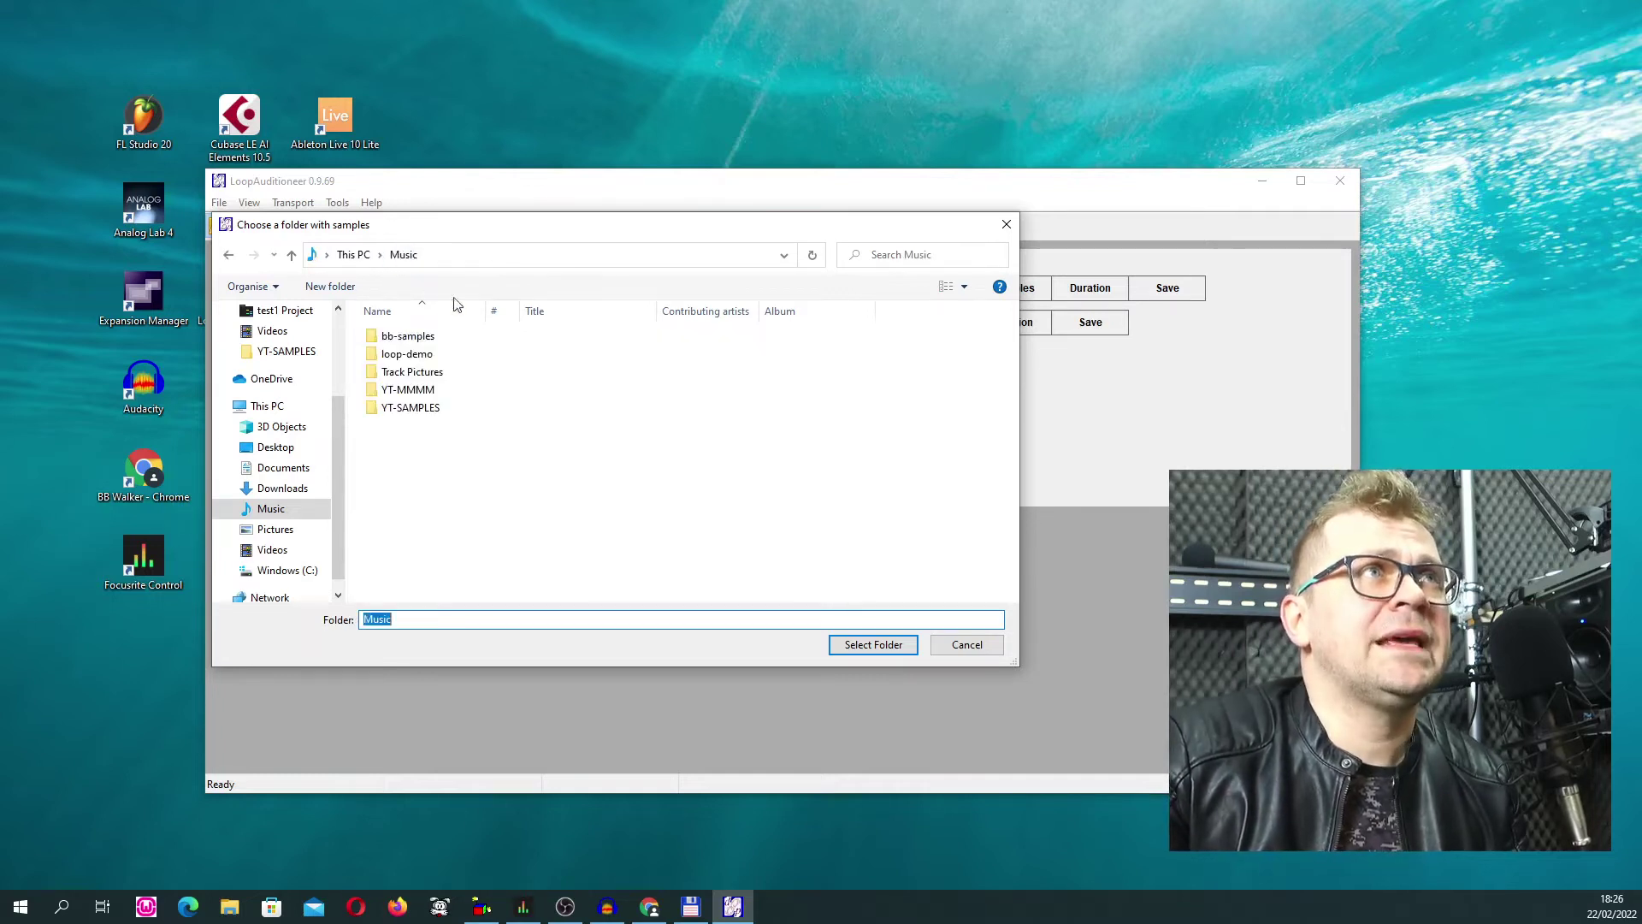
pyautogui.click(421, 392)
pyautogui.click(871, 644)
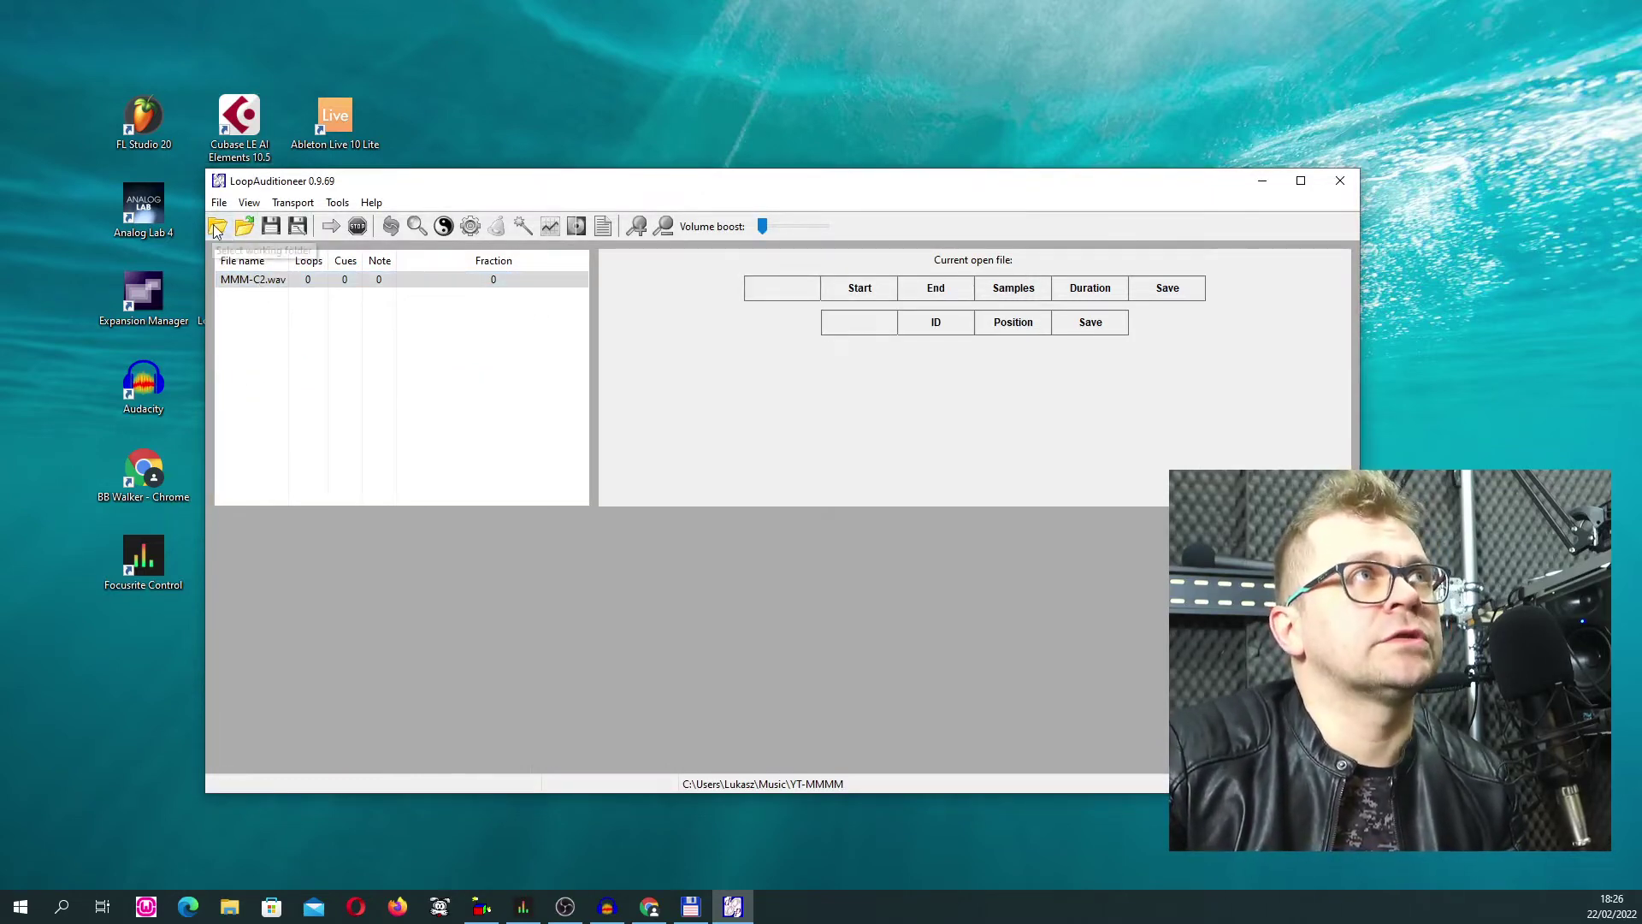
pyautogui.click(249, 281)
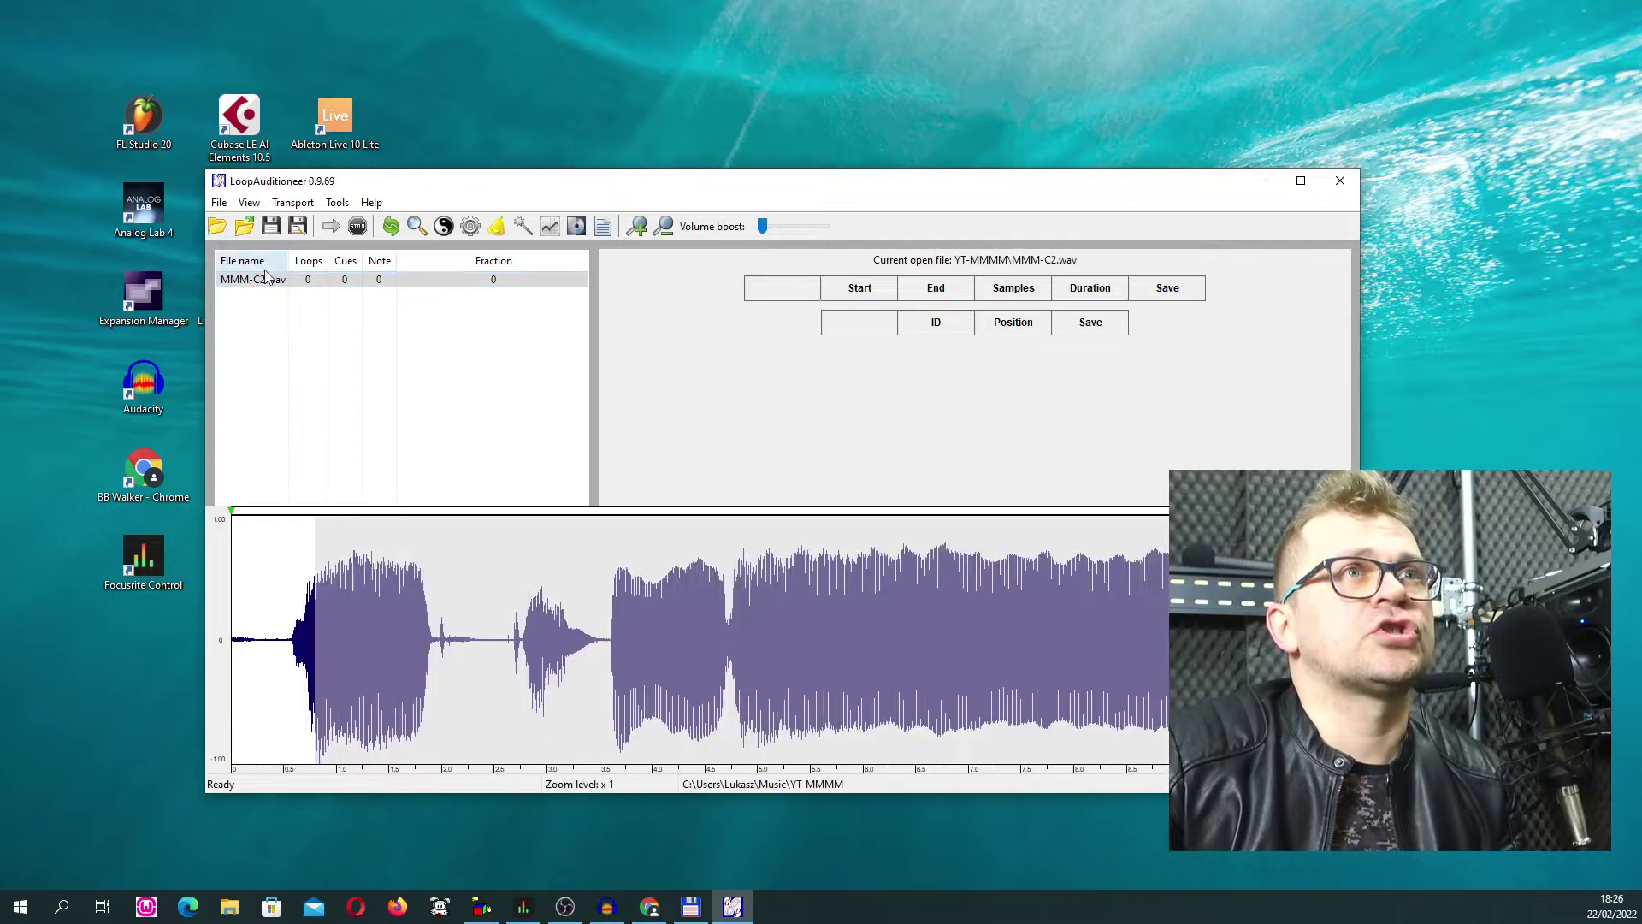
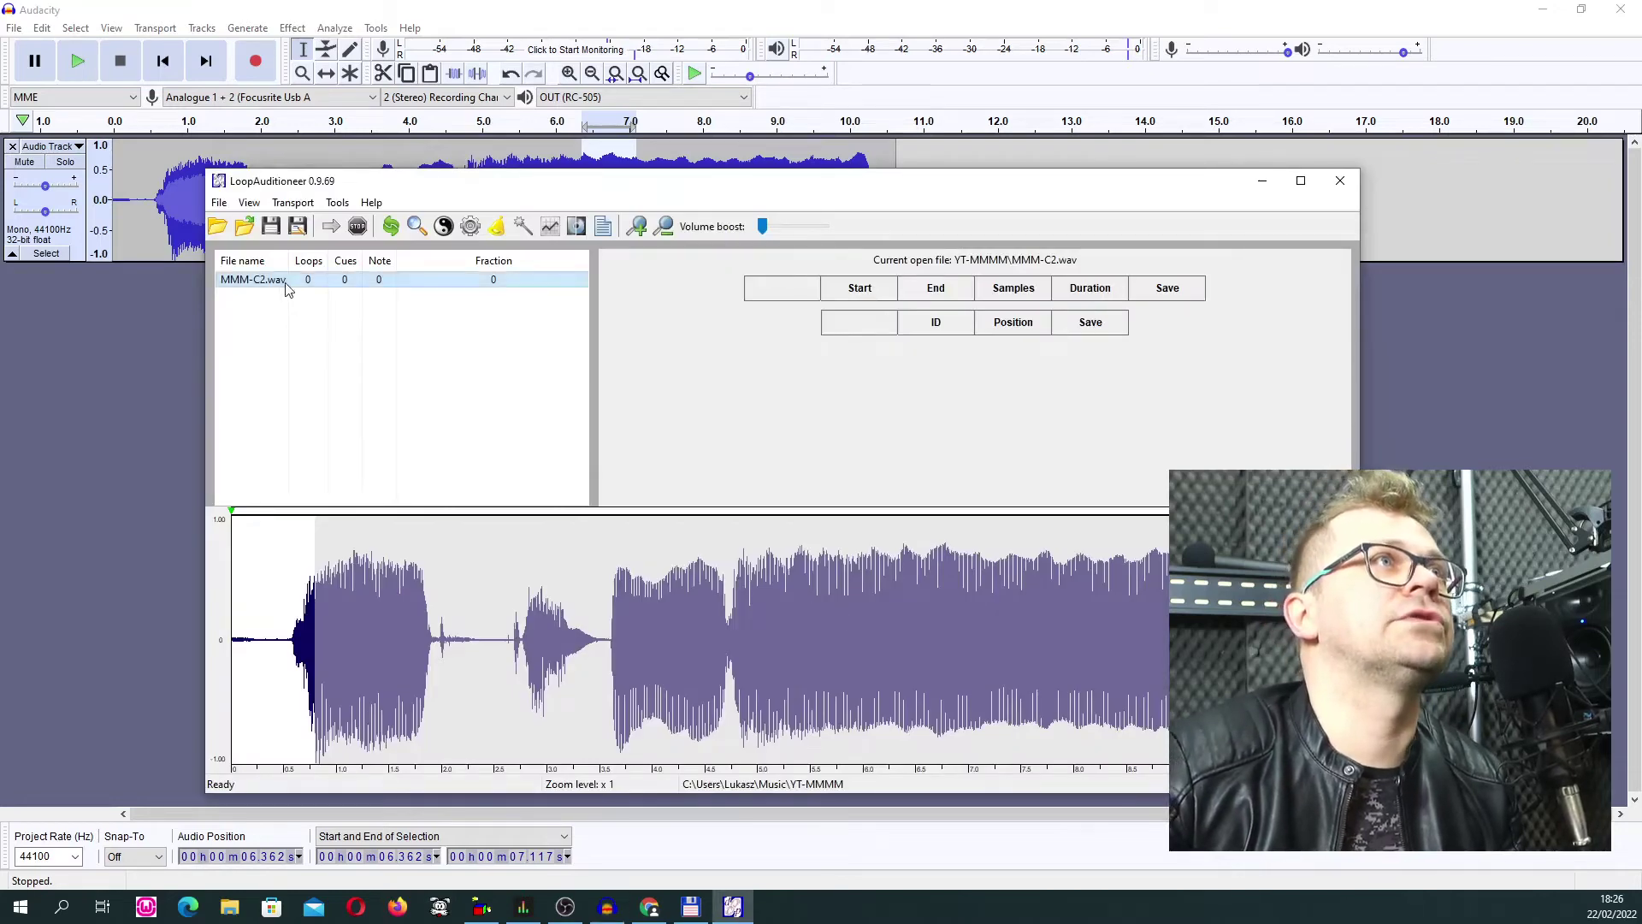
# Reload the YT-MMMM sample folder and load MMM-C2.wav again, shifting the LoopAuditioneer window slightly
pyautogui.click(219, 226)
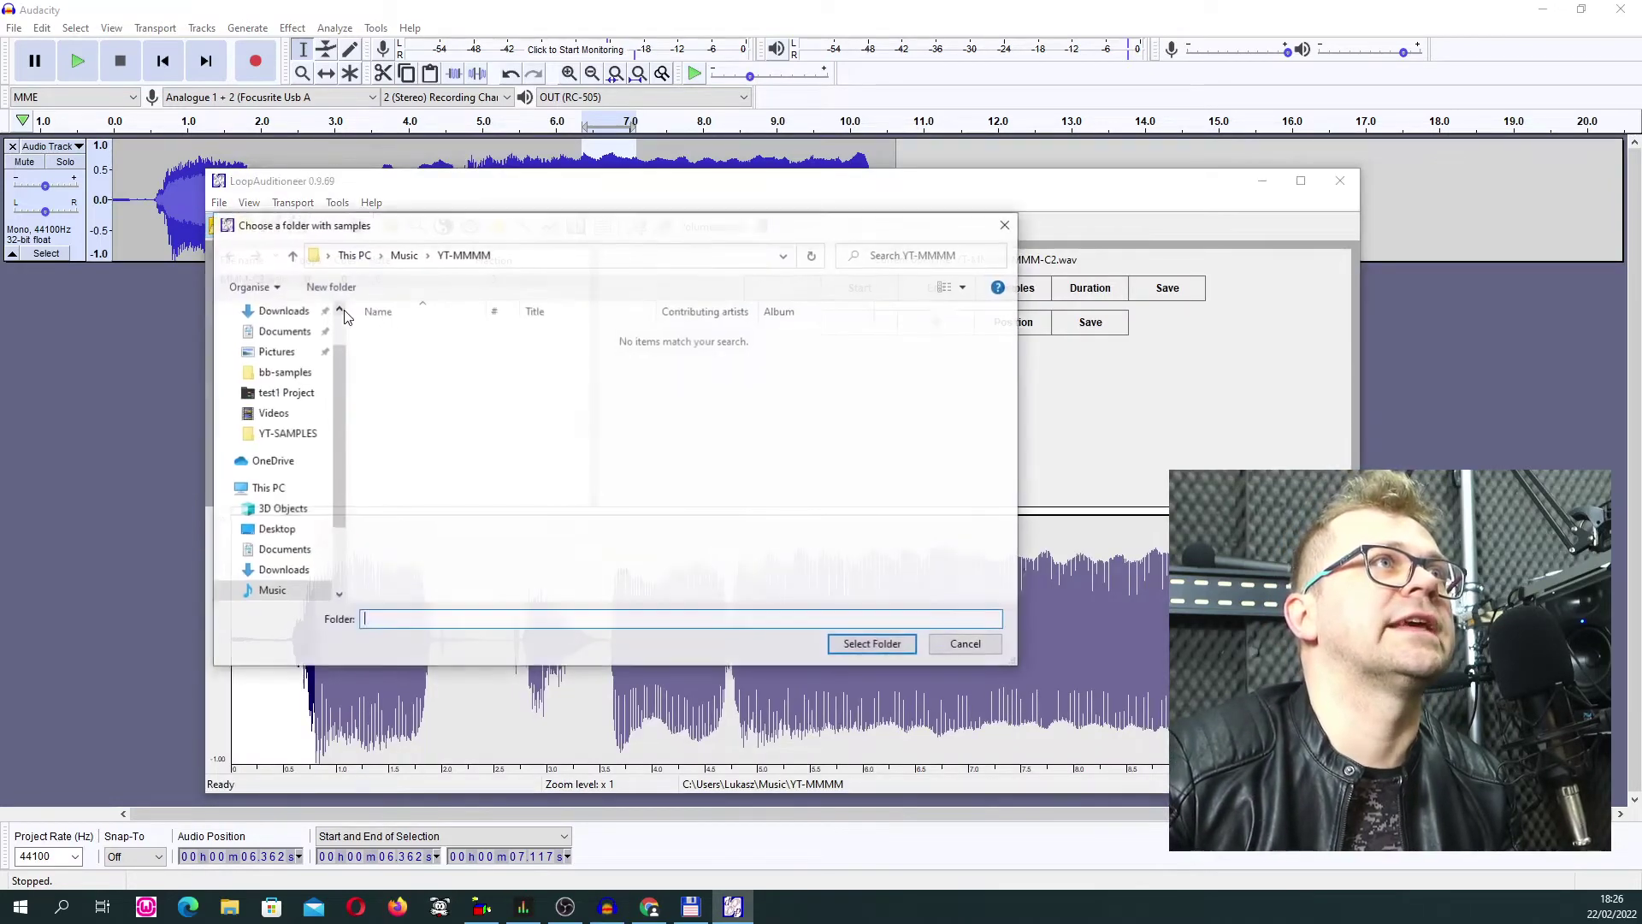
pyautogui.click(864, 649)
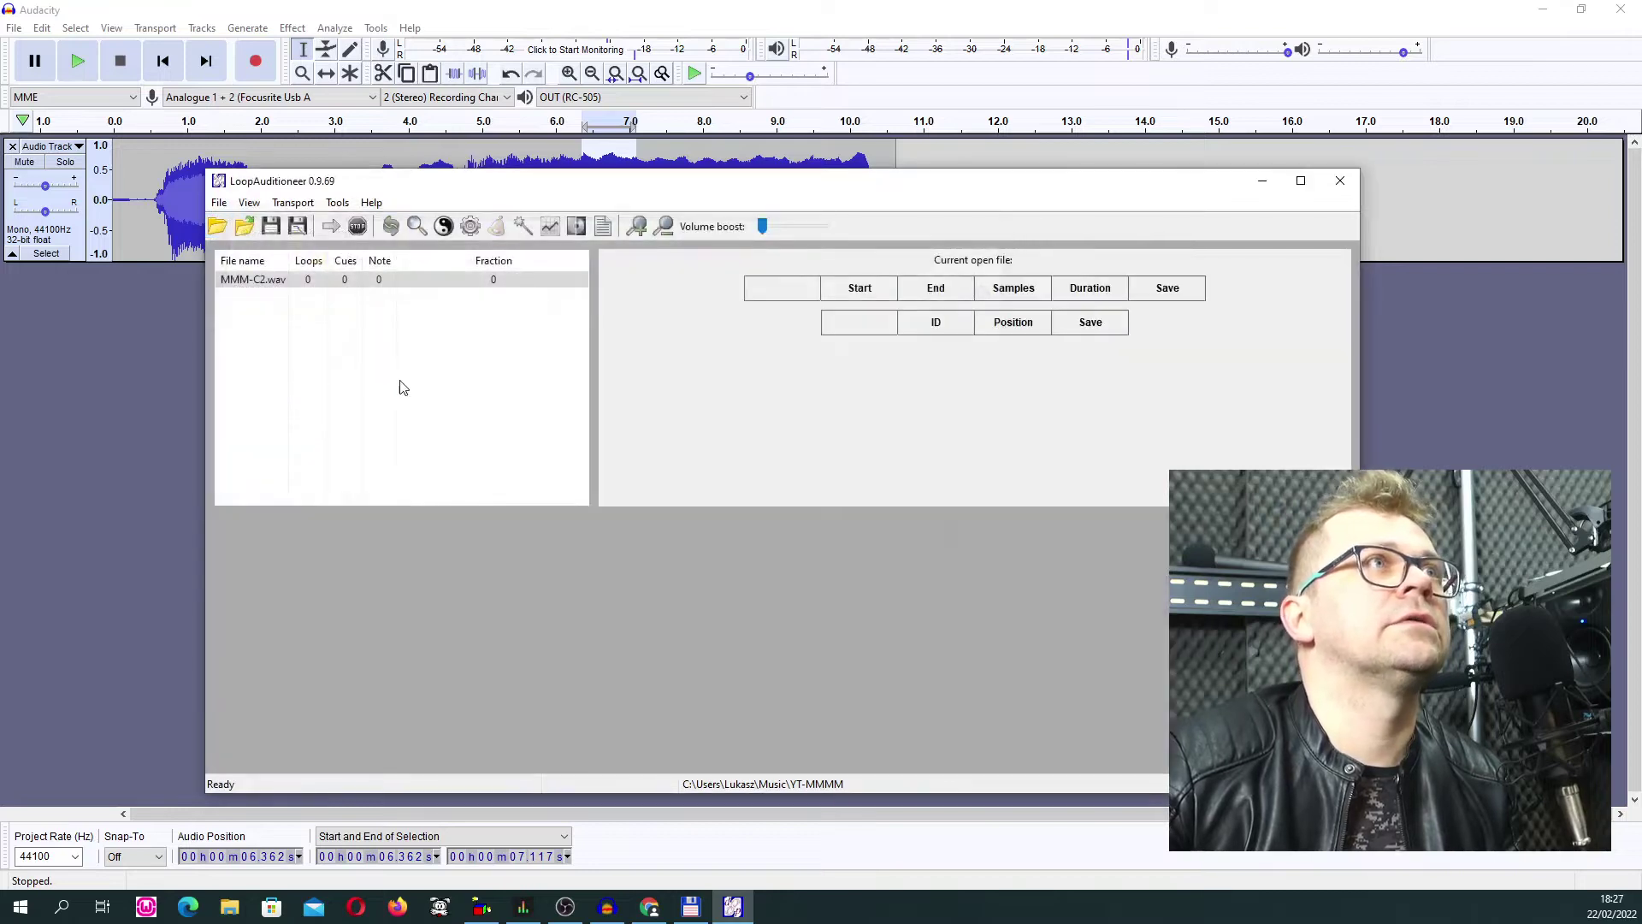
pyautogui.click(259, 286)
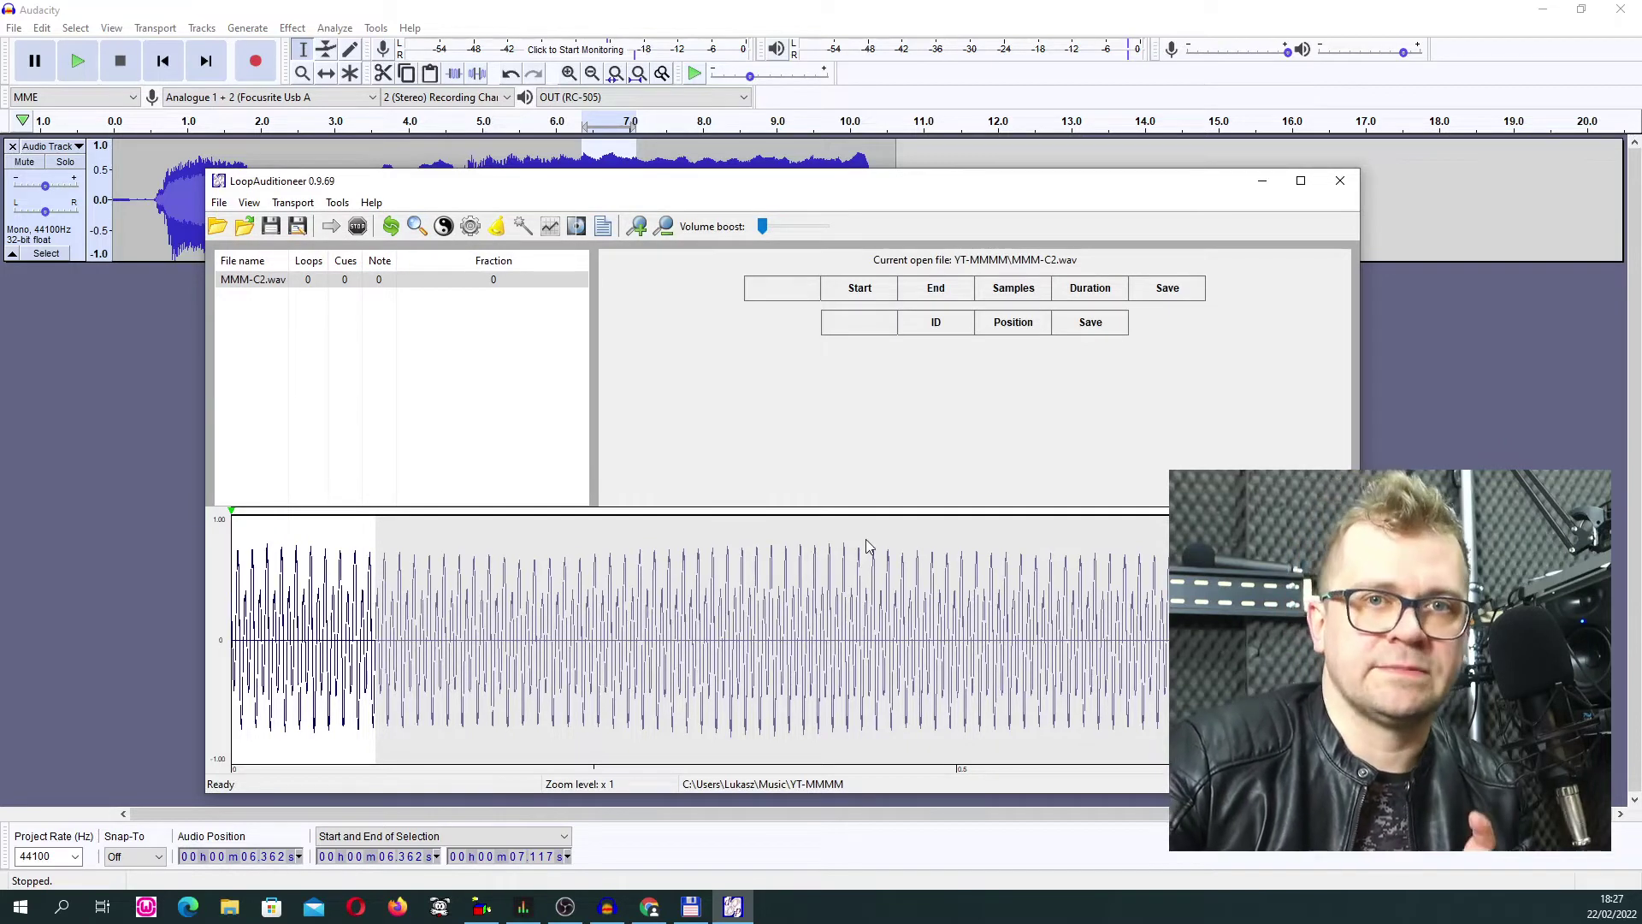
pyautogui.moveTo(418, 181); pyautogui.dragTo(450, 162)
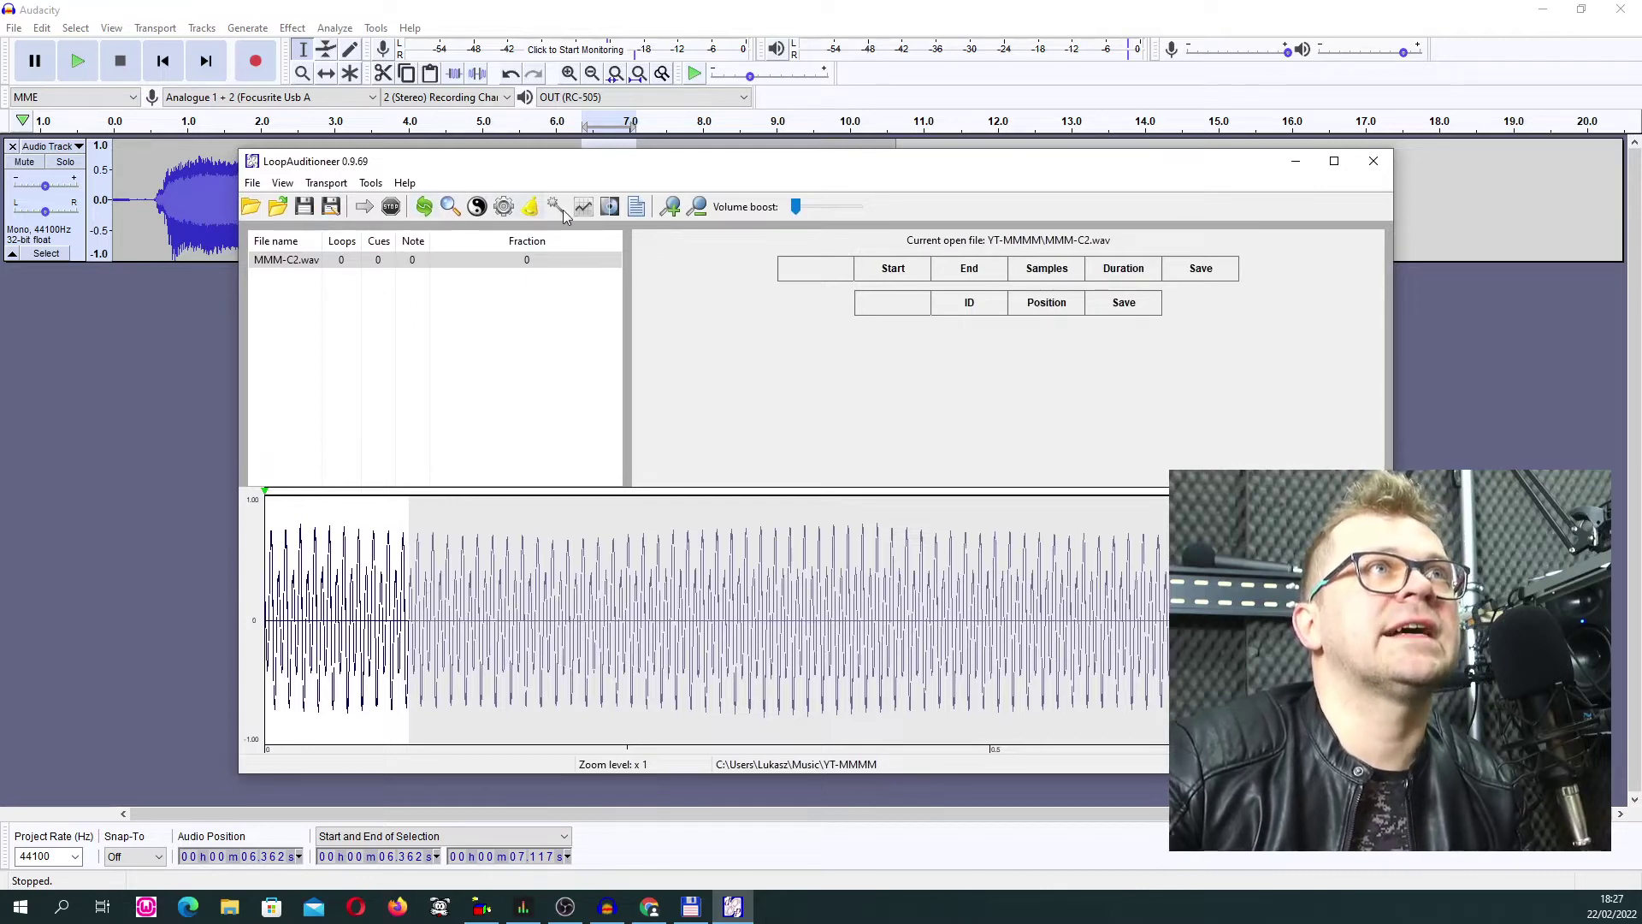
# Add a loop to MMM-C2.wav with its start at sample 4579 and its end at sample 33176
pyautogui.click(479, 207)
pyautogui.click(654, 95)
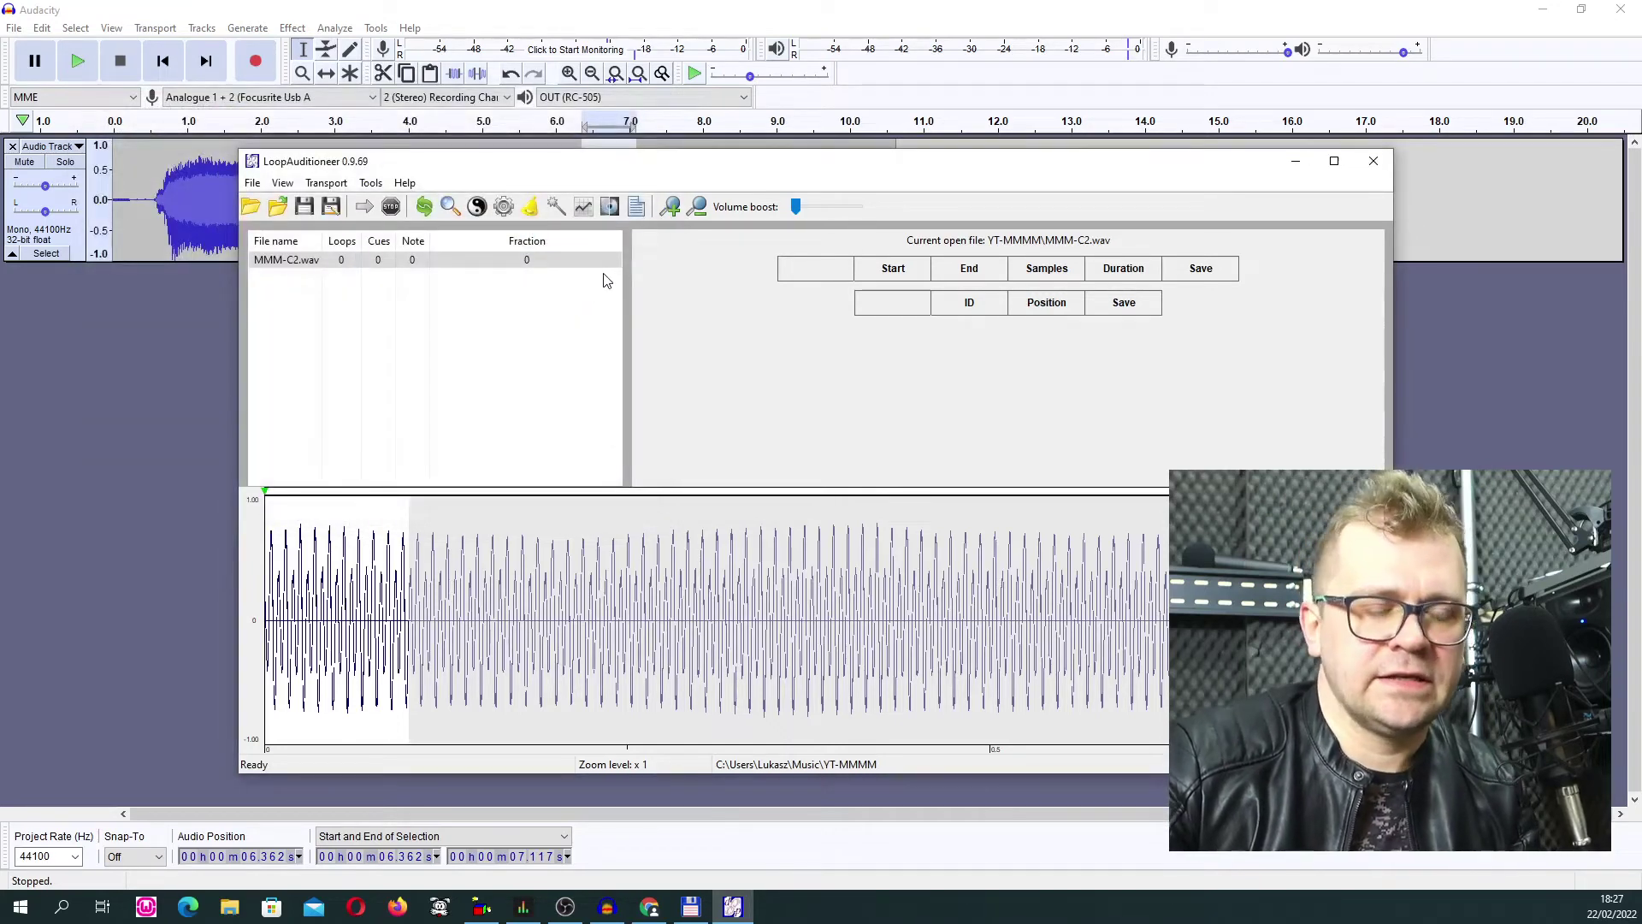
pyautogui.click(426, 210)
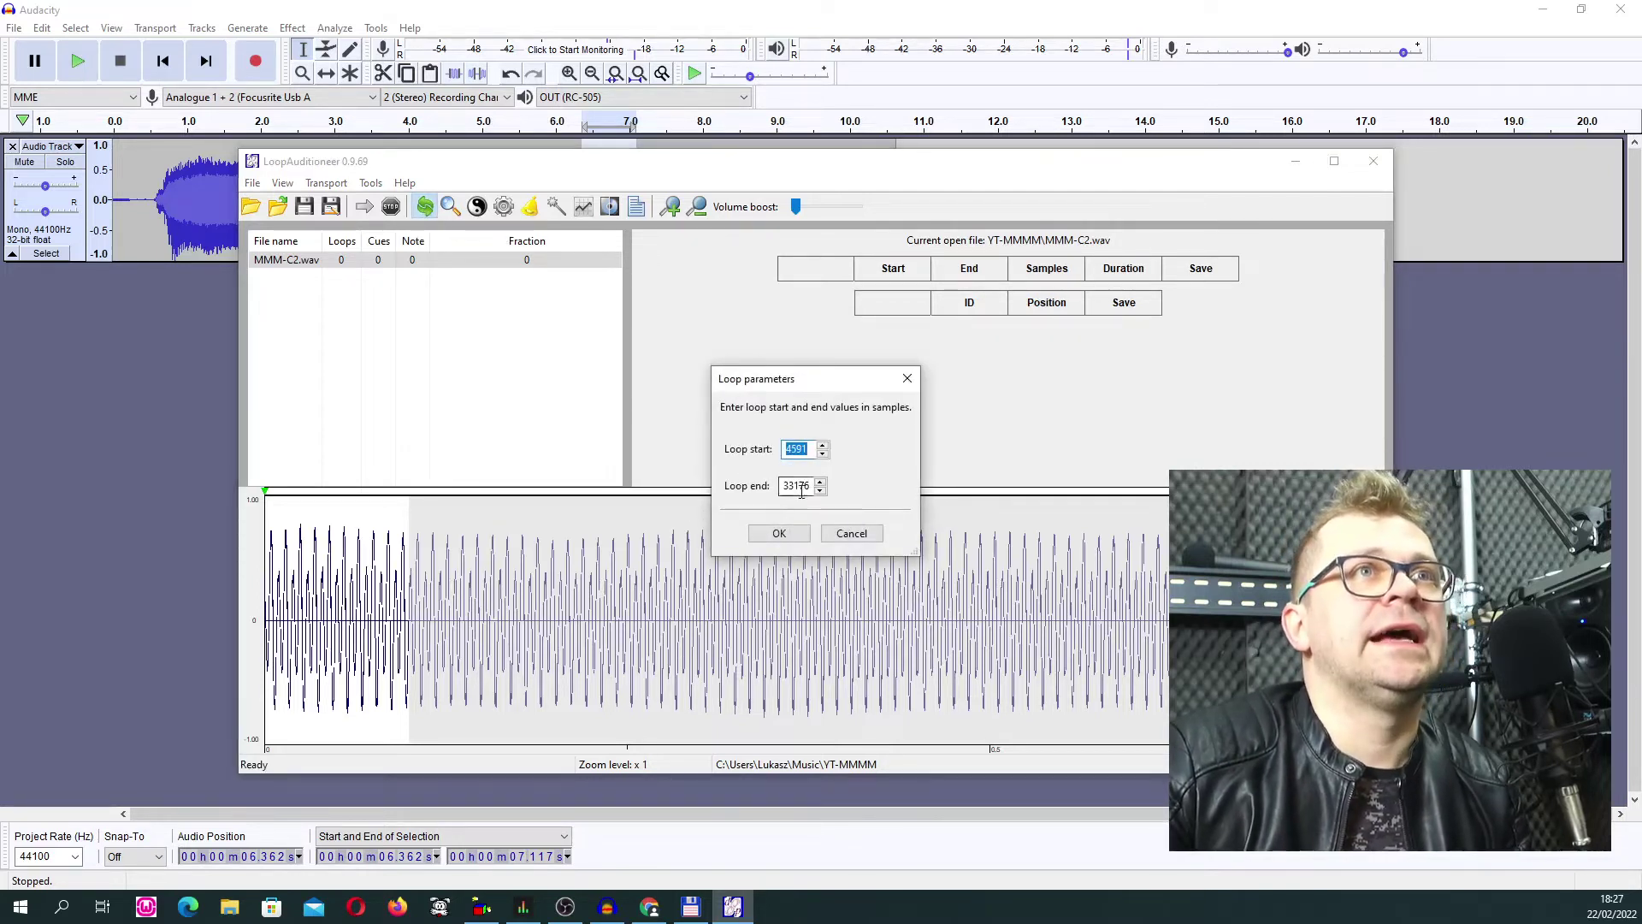
pyautogui.doubleClick(823, 454)
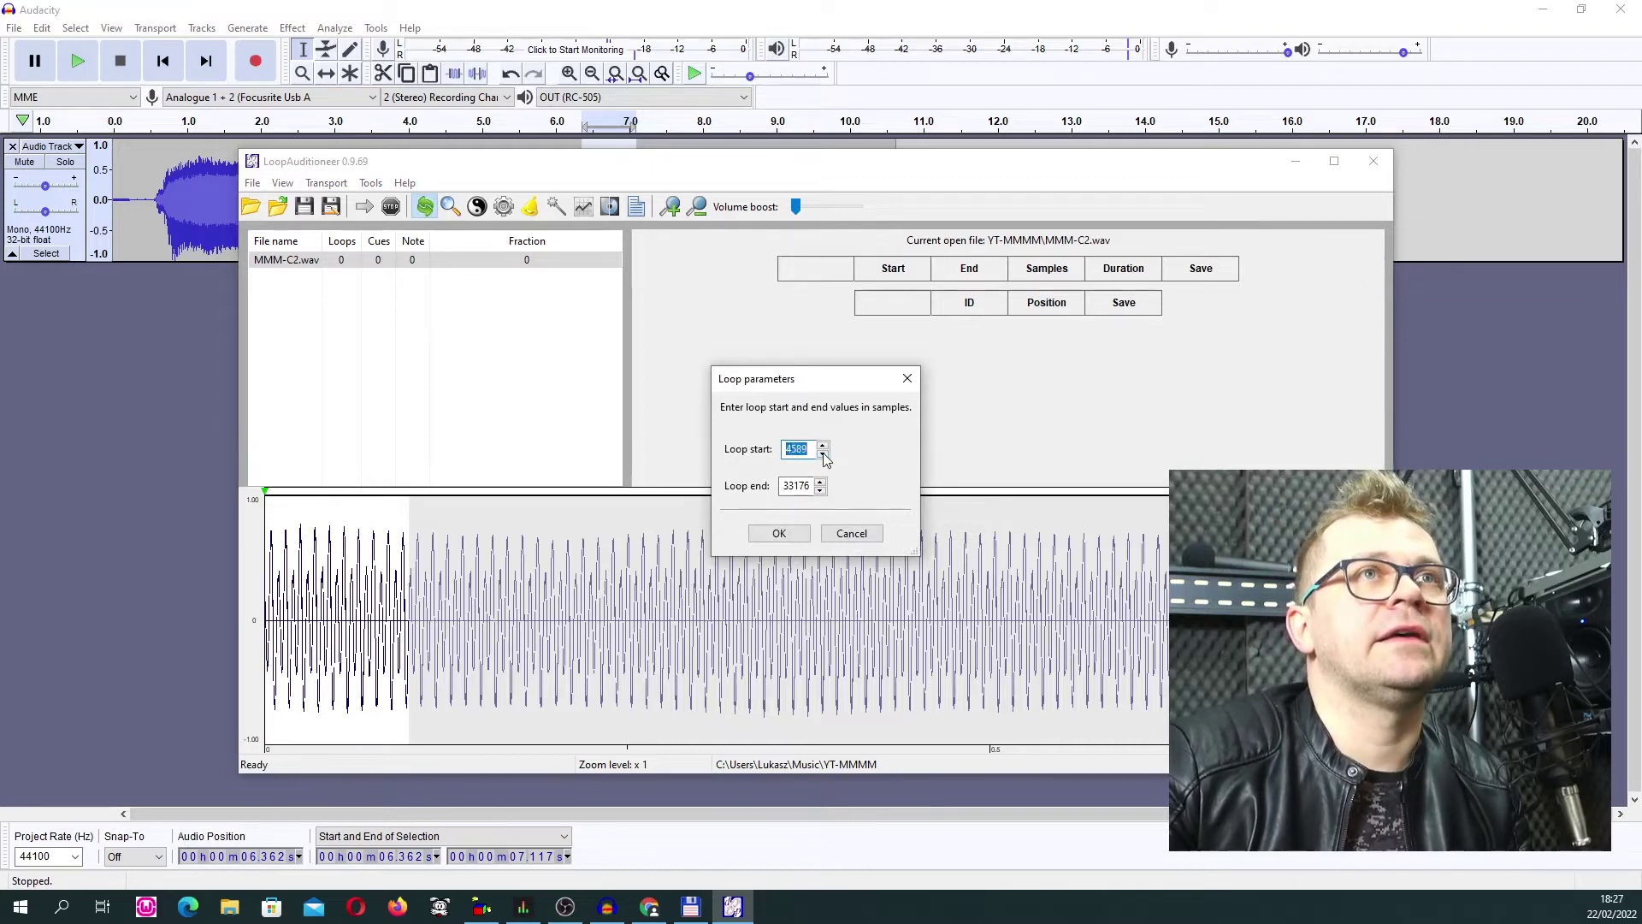
pyautogui.click(824, 455)
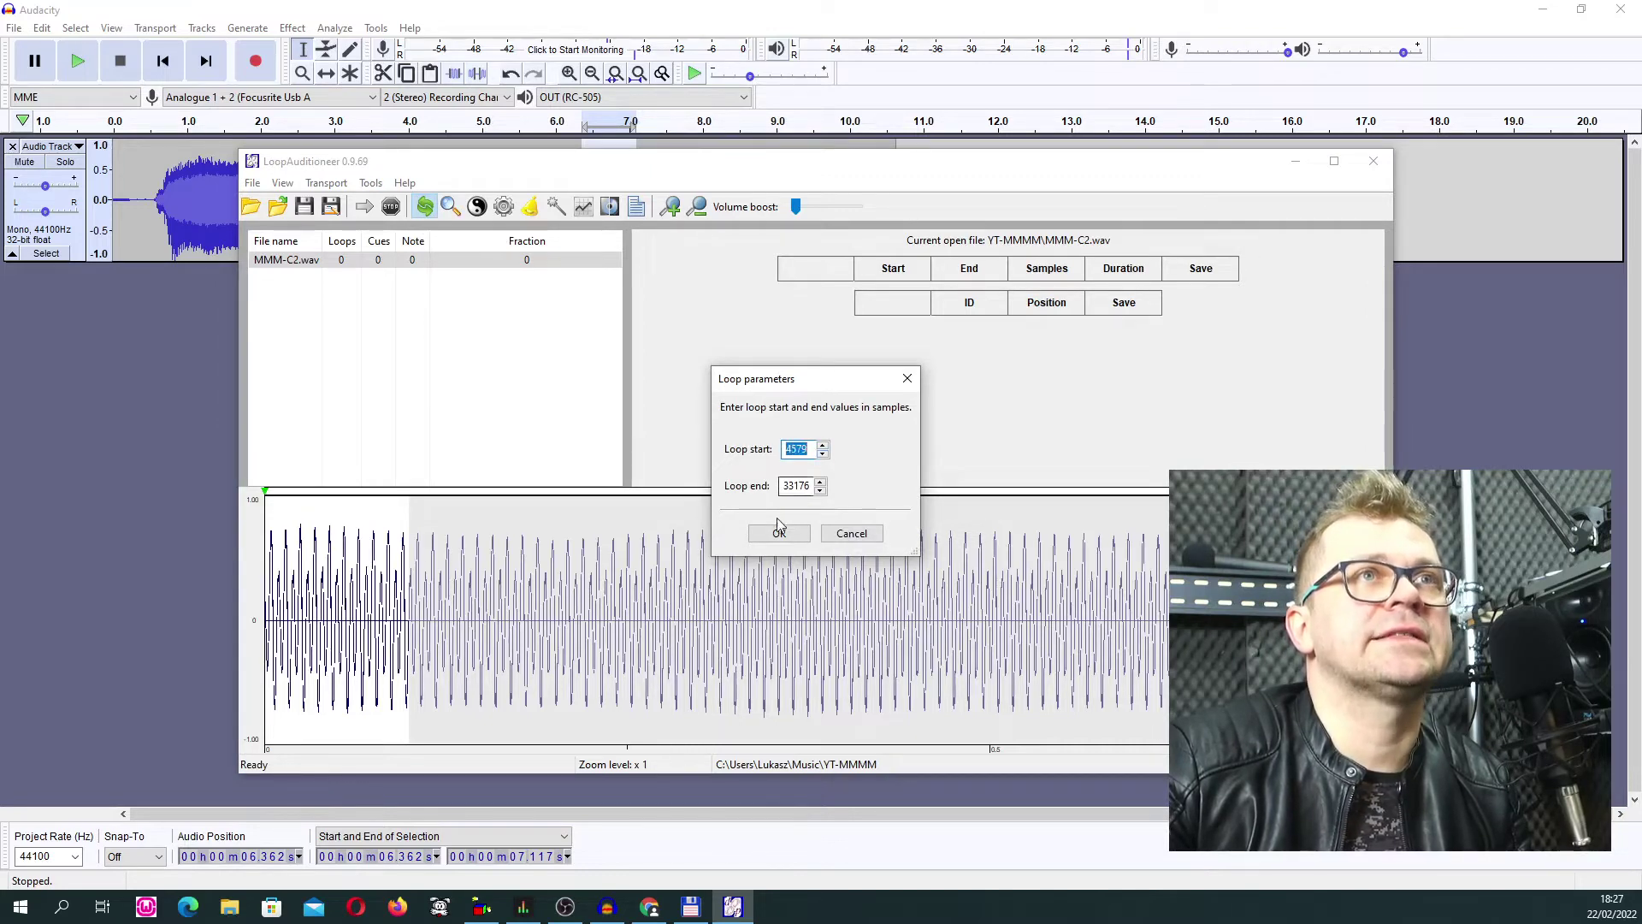
pyautogui.click(777, 533)
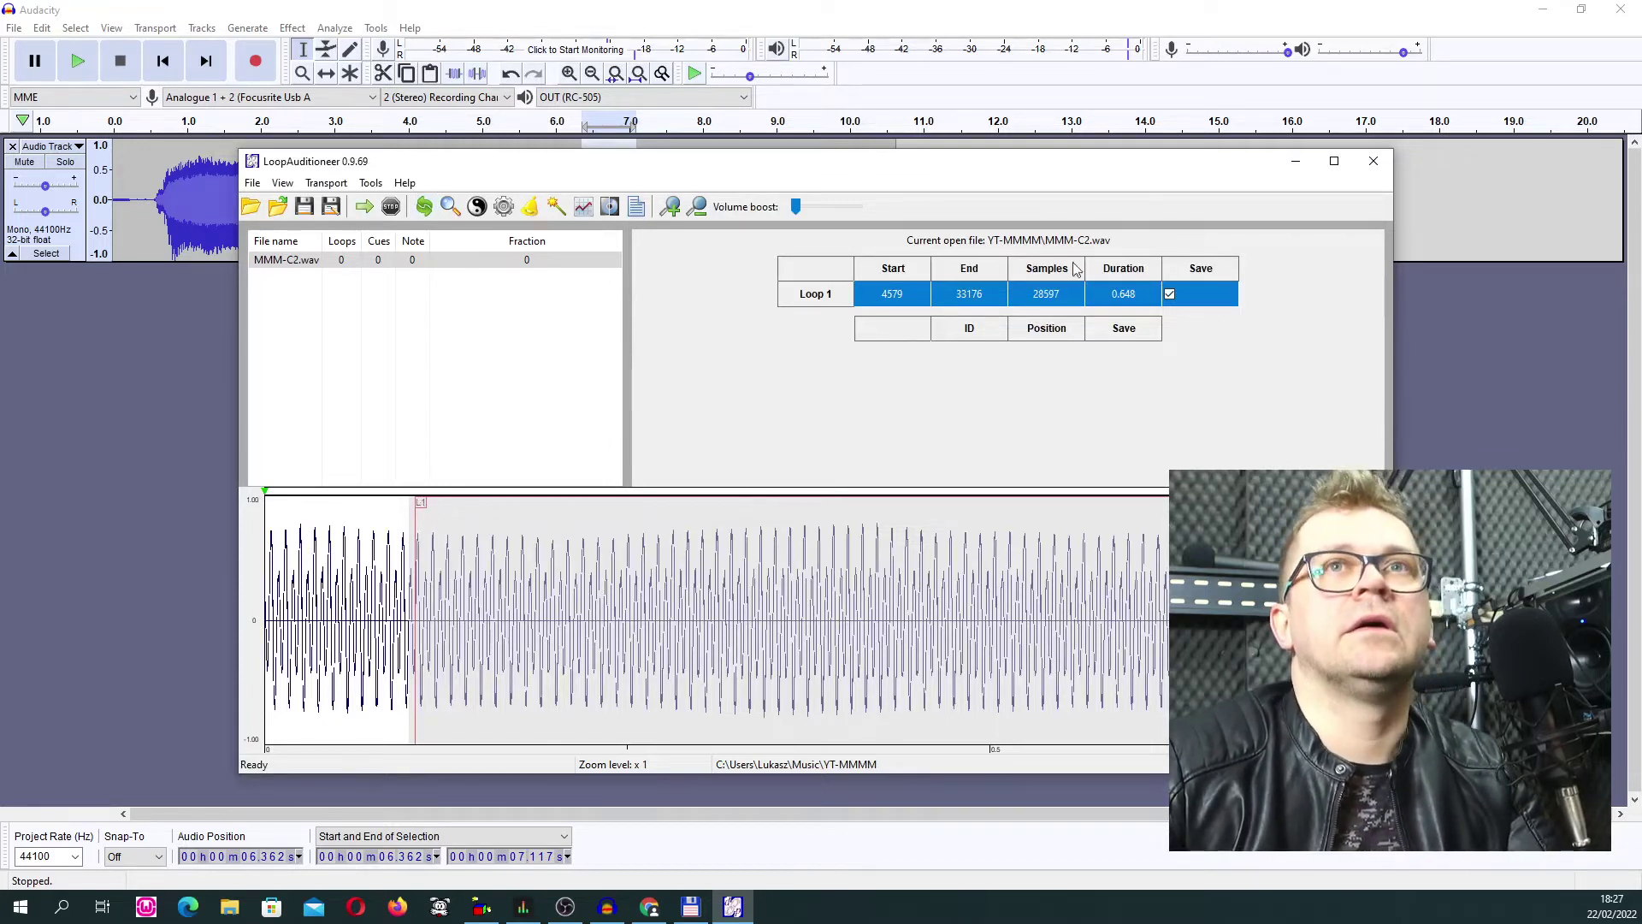
# Move the LoopAuditioneer window so the whole waveform is visible, and play Loop 1 to audition it
pyautogui.moveTo(1008, 177); pyautogui.dragTo(783, 138)
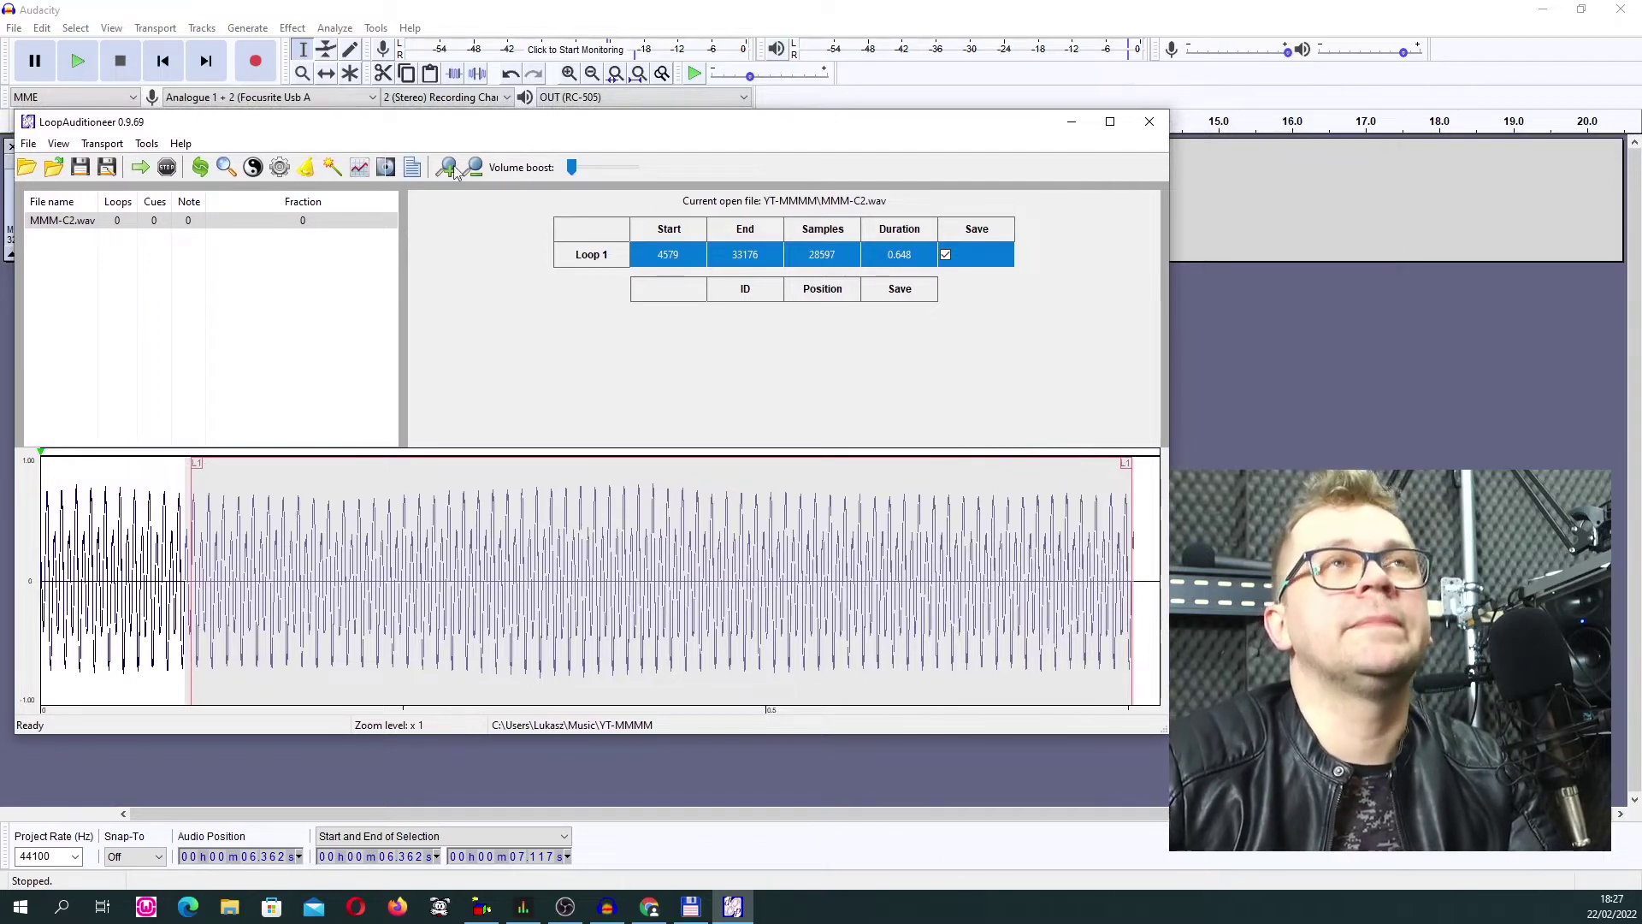
pyautogui.click(141, 169)
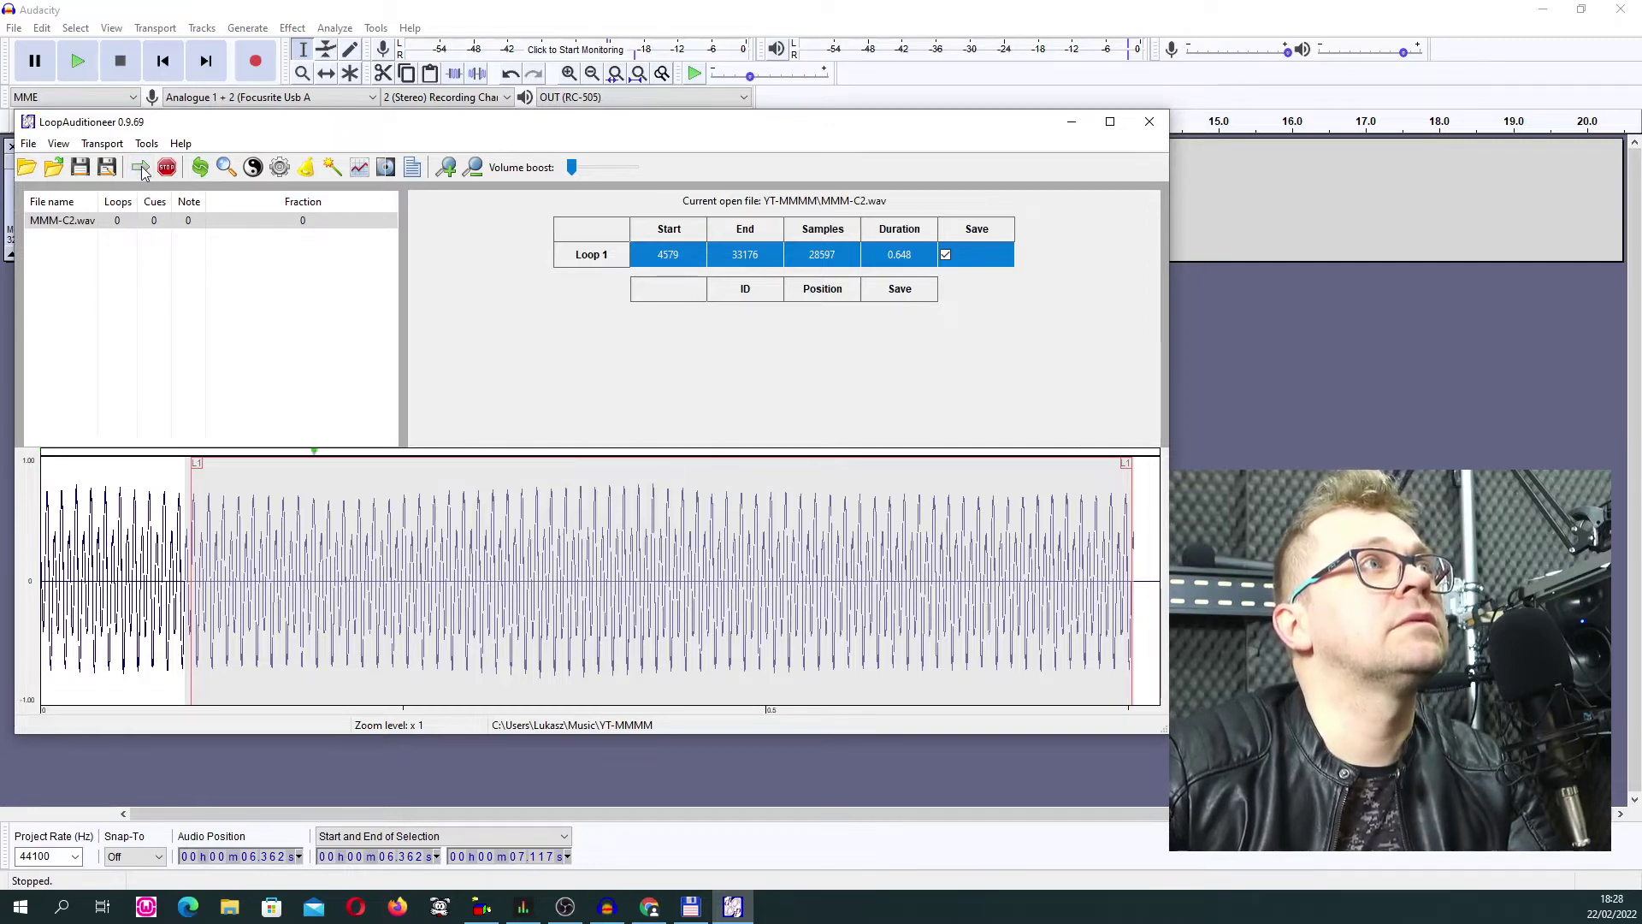
pyautogui.click(167, 167)
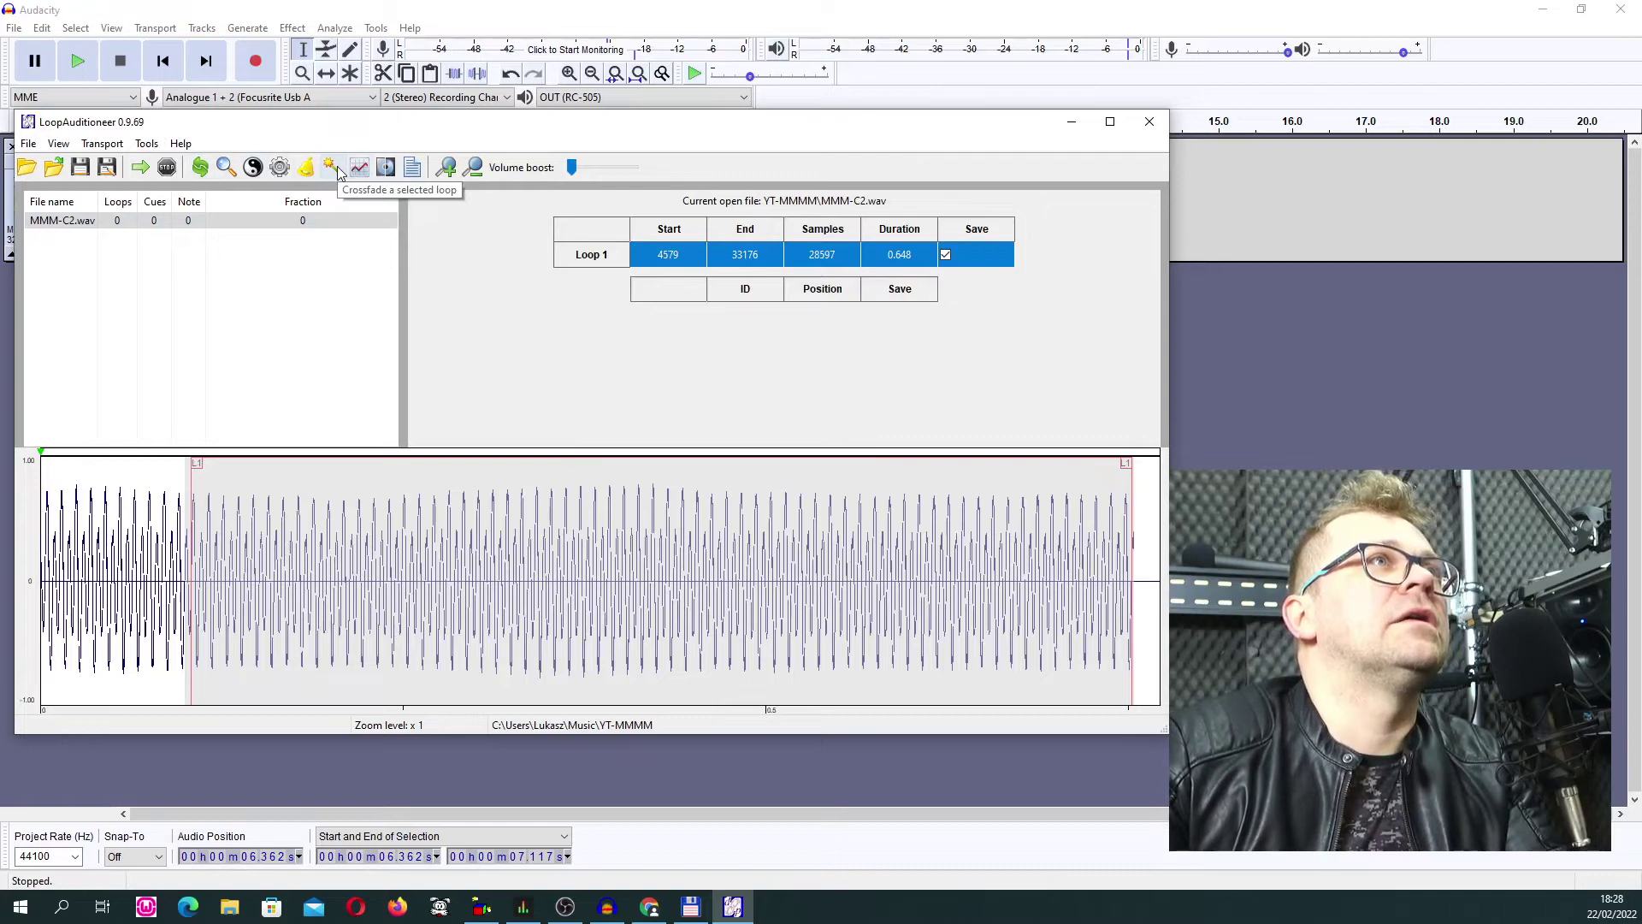
# Crossfade Loop 1 with the linear method over 50 milliseconds, and stop its playback after listening
pyautogui.click(332, 167)
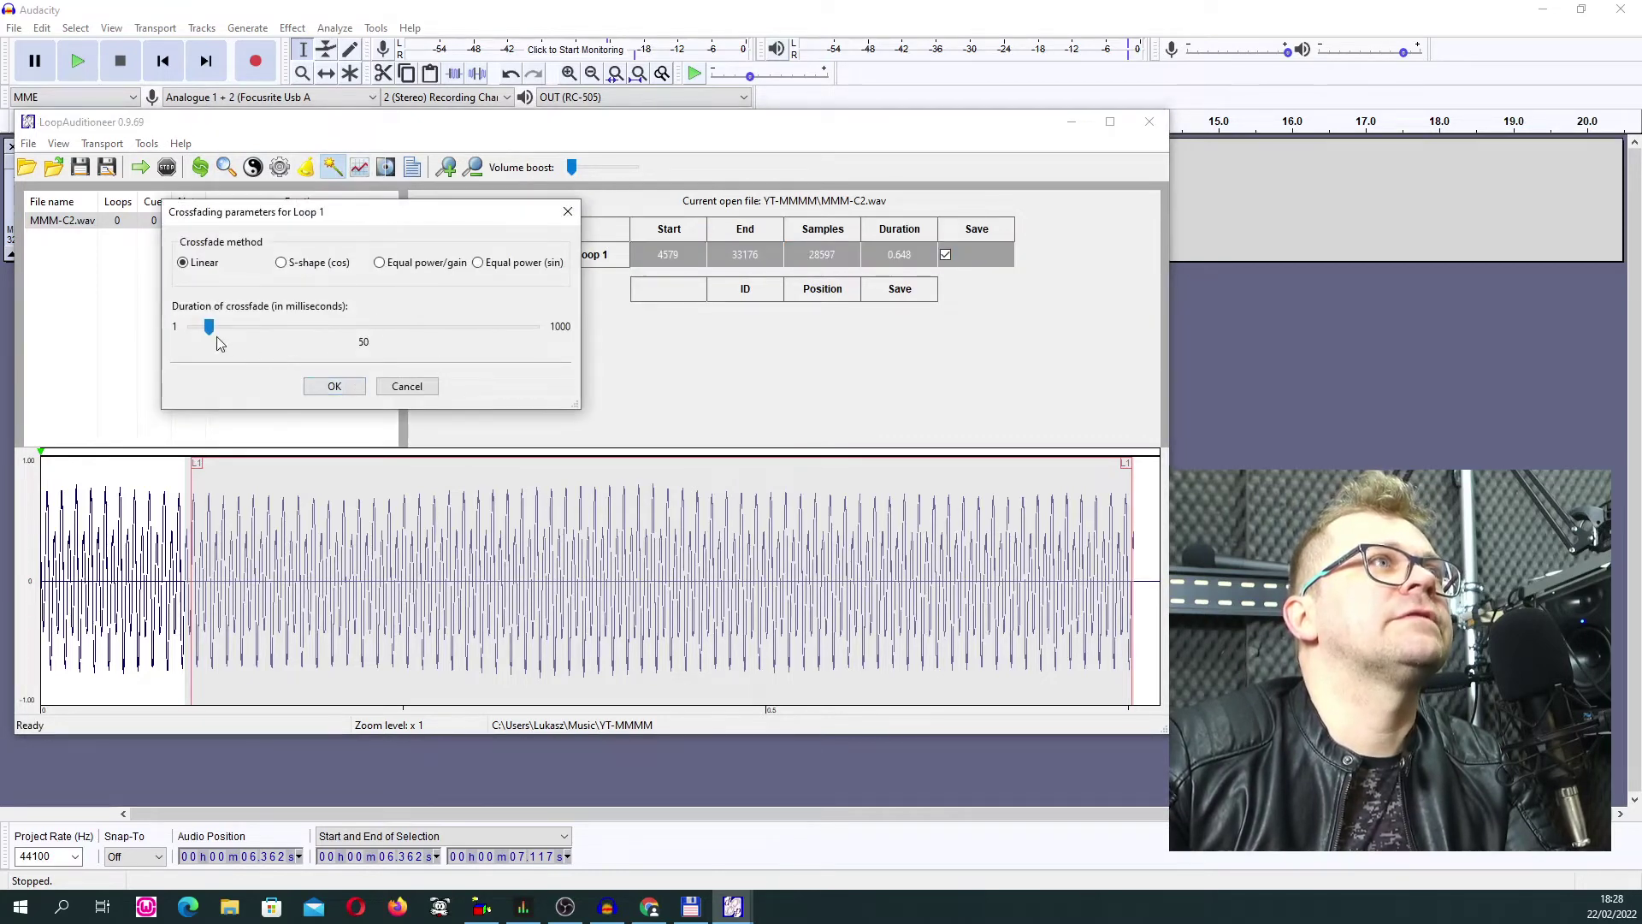
pyautogui.click(334, 385)
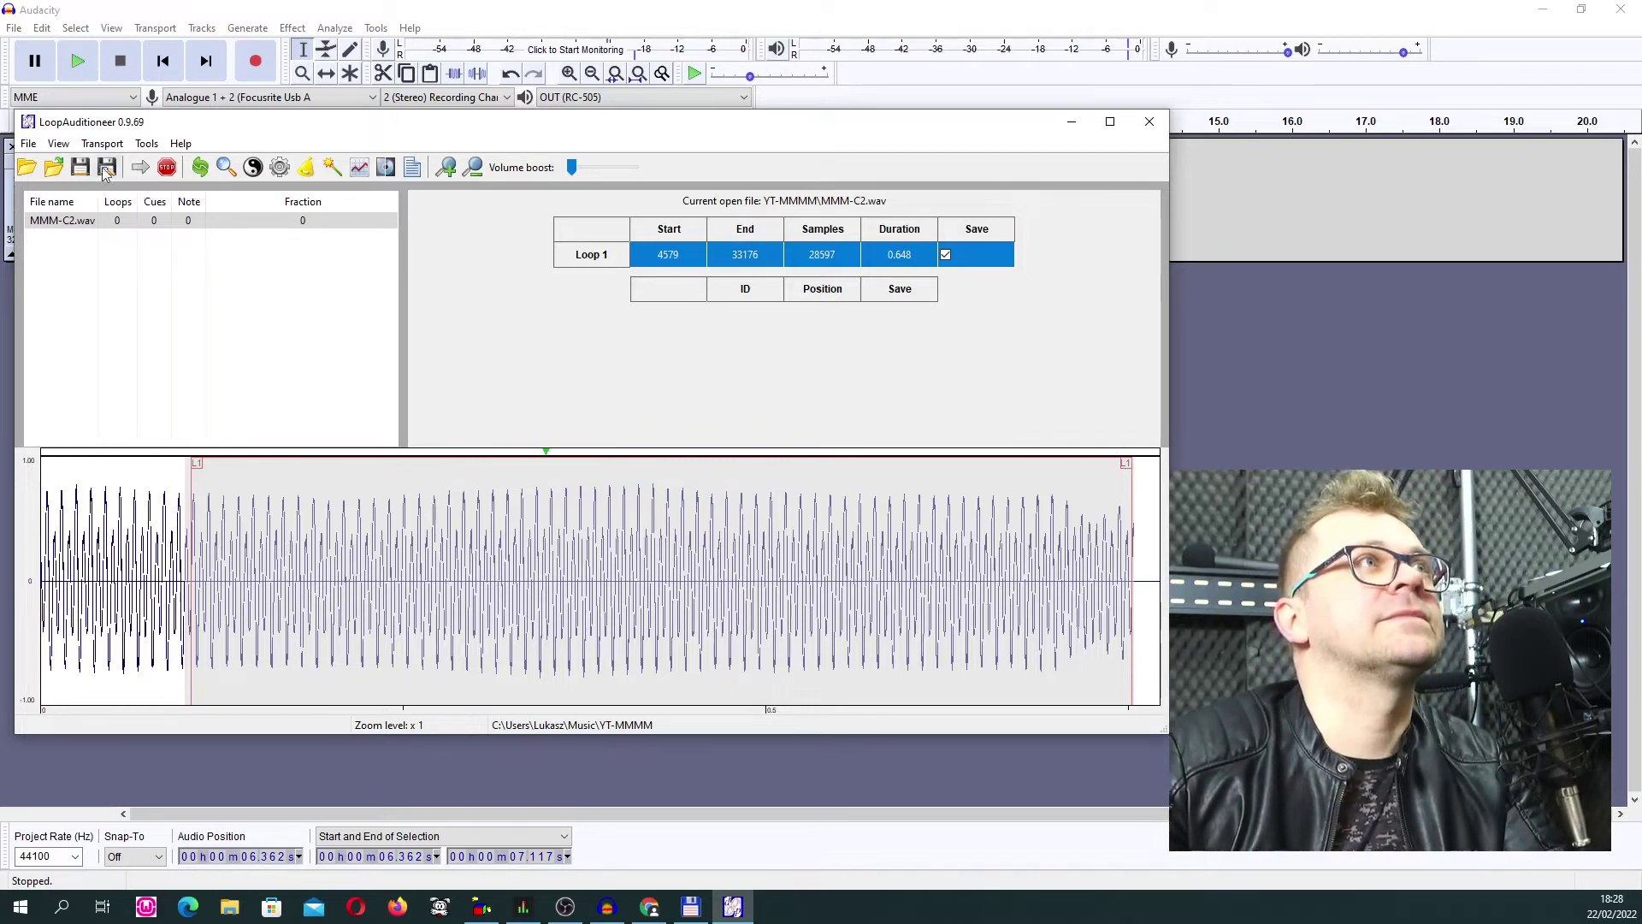
pyautogui.click(167, 167)
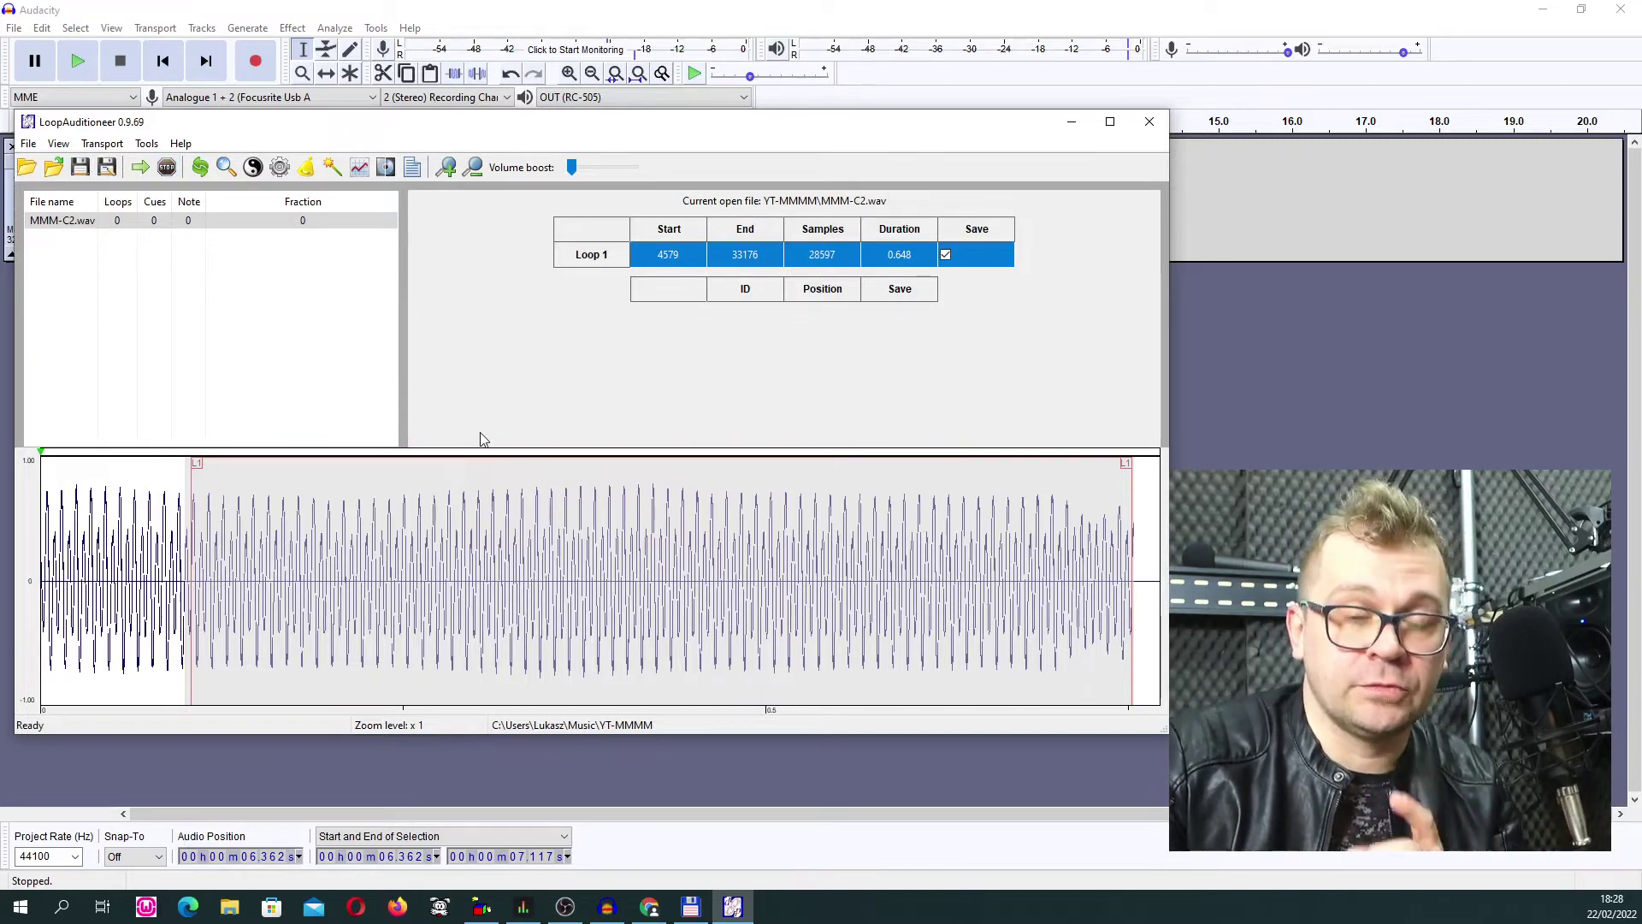
# Save the looped sample as a new WAV file named MMM-C2-LOOPED in the YT-MMMM folder
pyautogui.moveTo(359, 124); pyautogui.dragTo(552, 156)
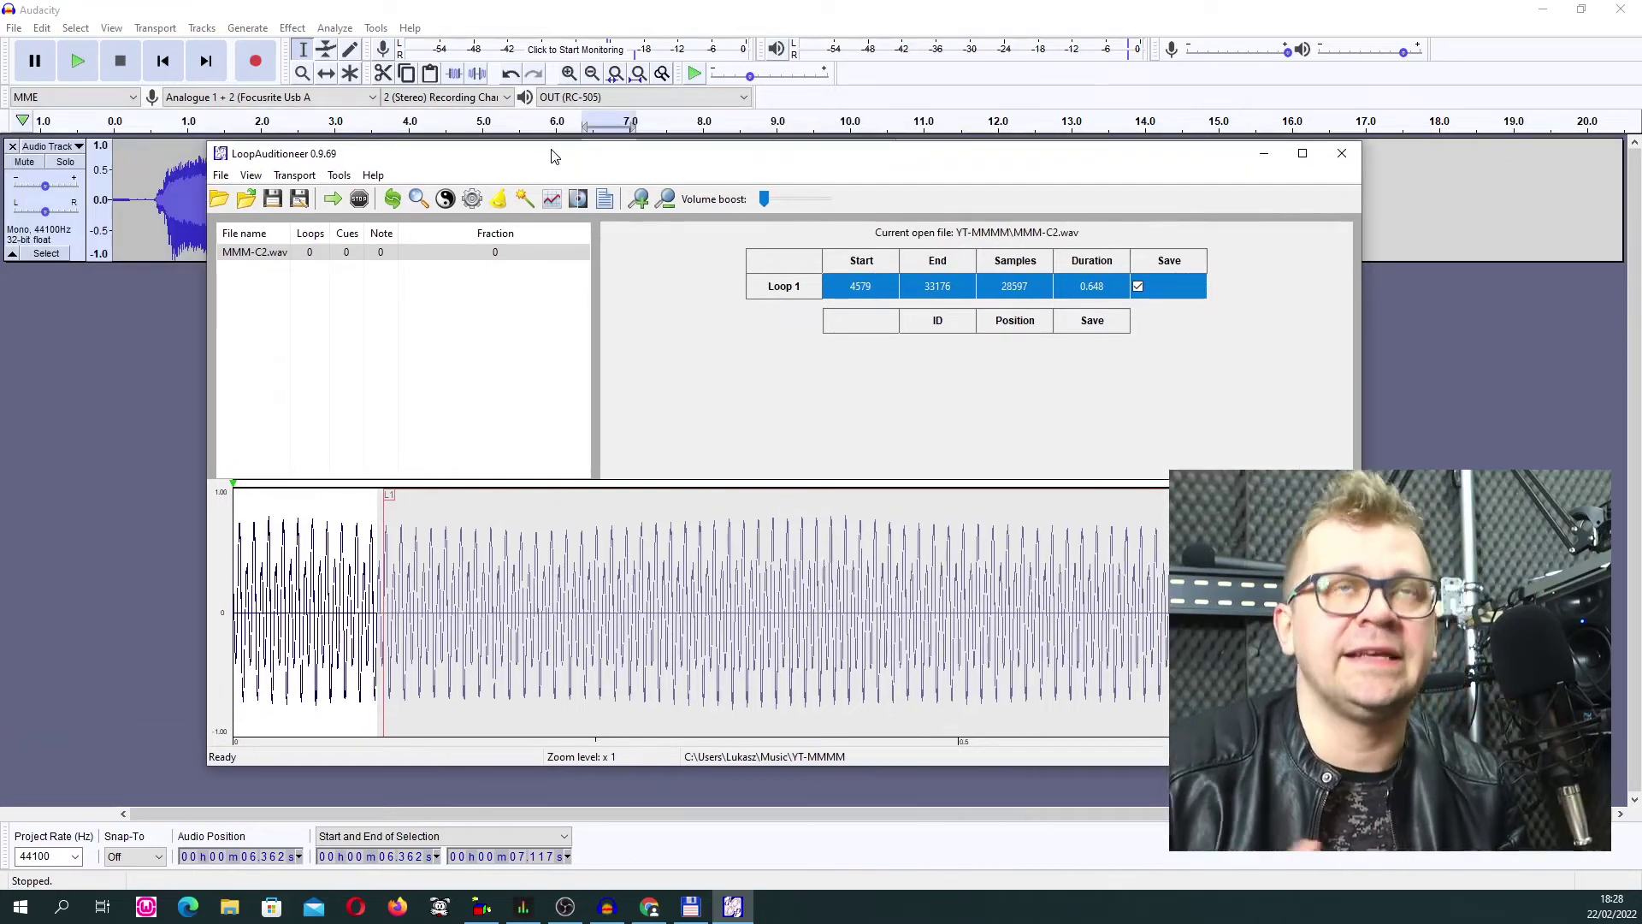
pyautogui.click(300, 201)
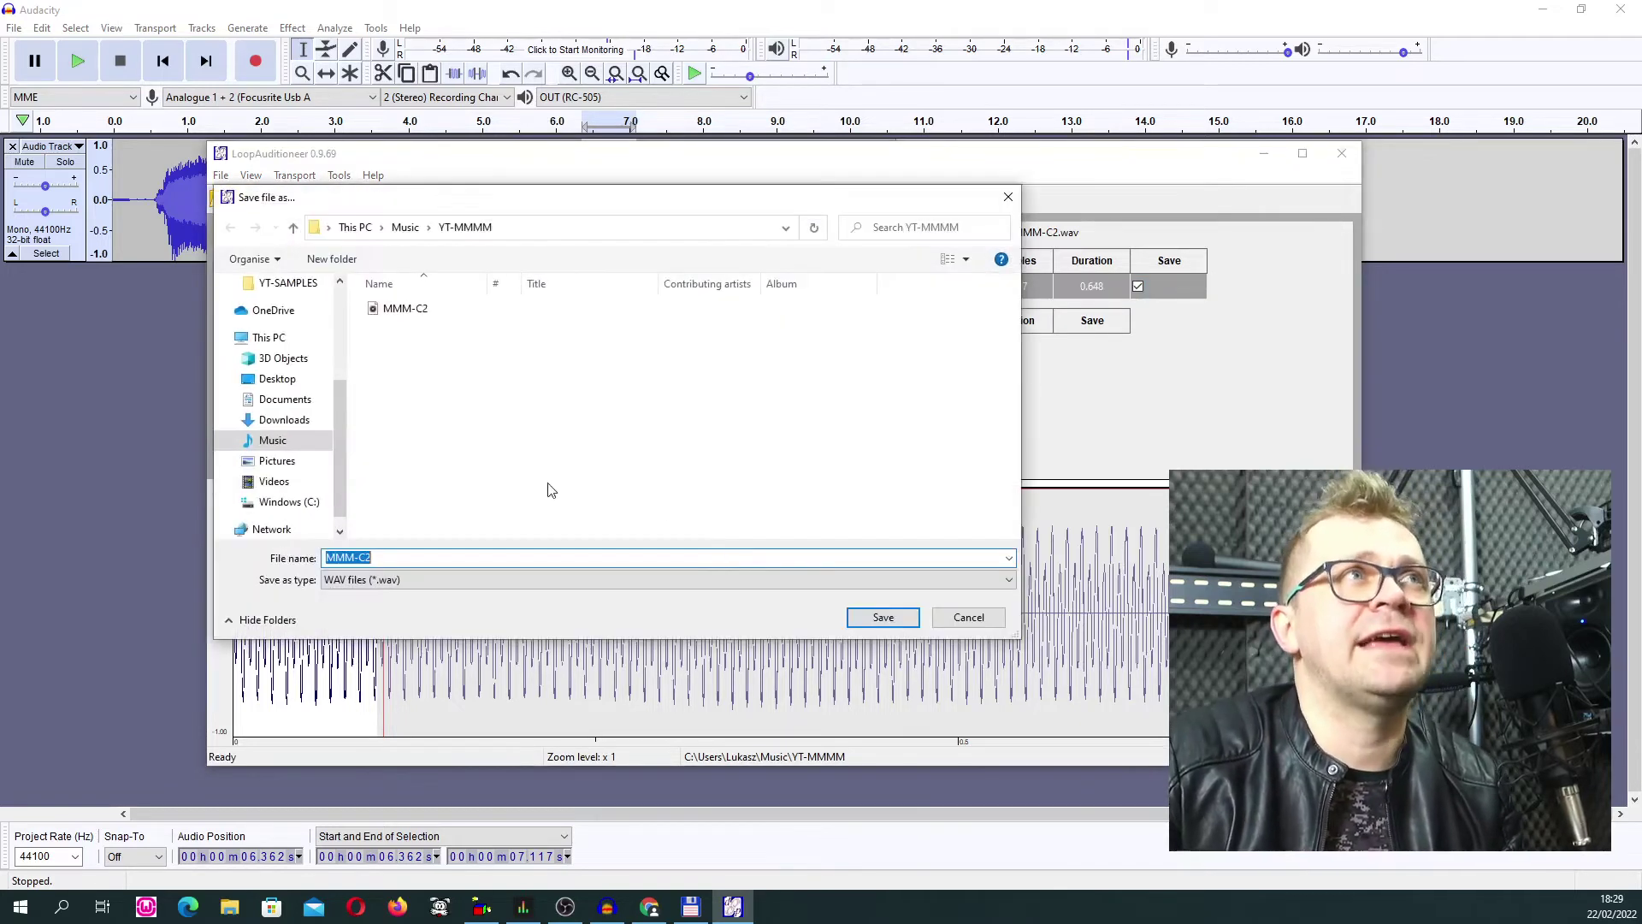
pyautogui.click(447, 560)
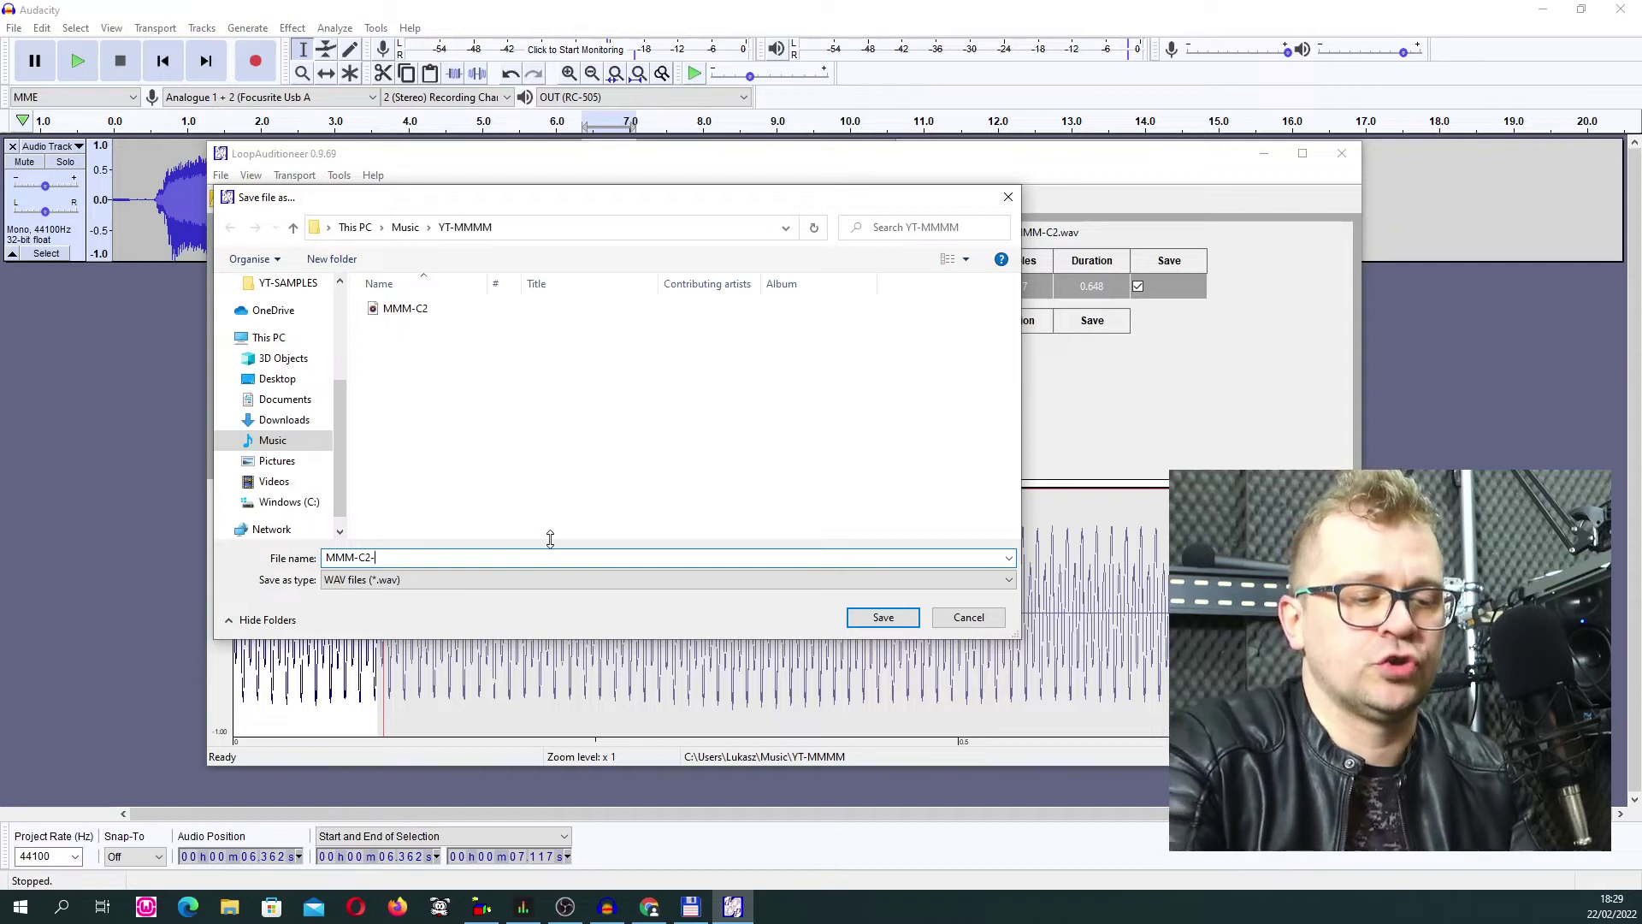
pyautogui.write('-L')
pyautogui.press('BackSpace')
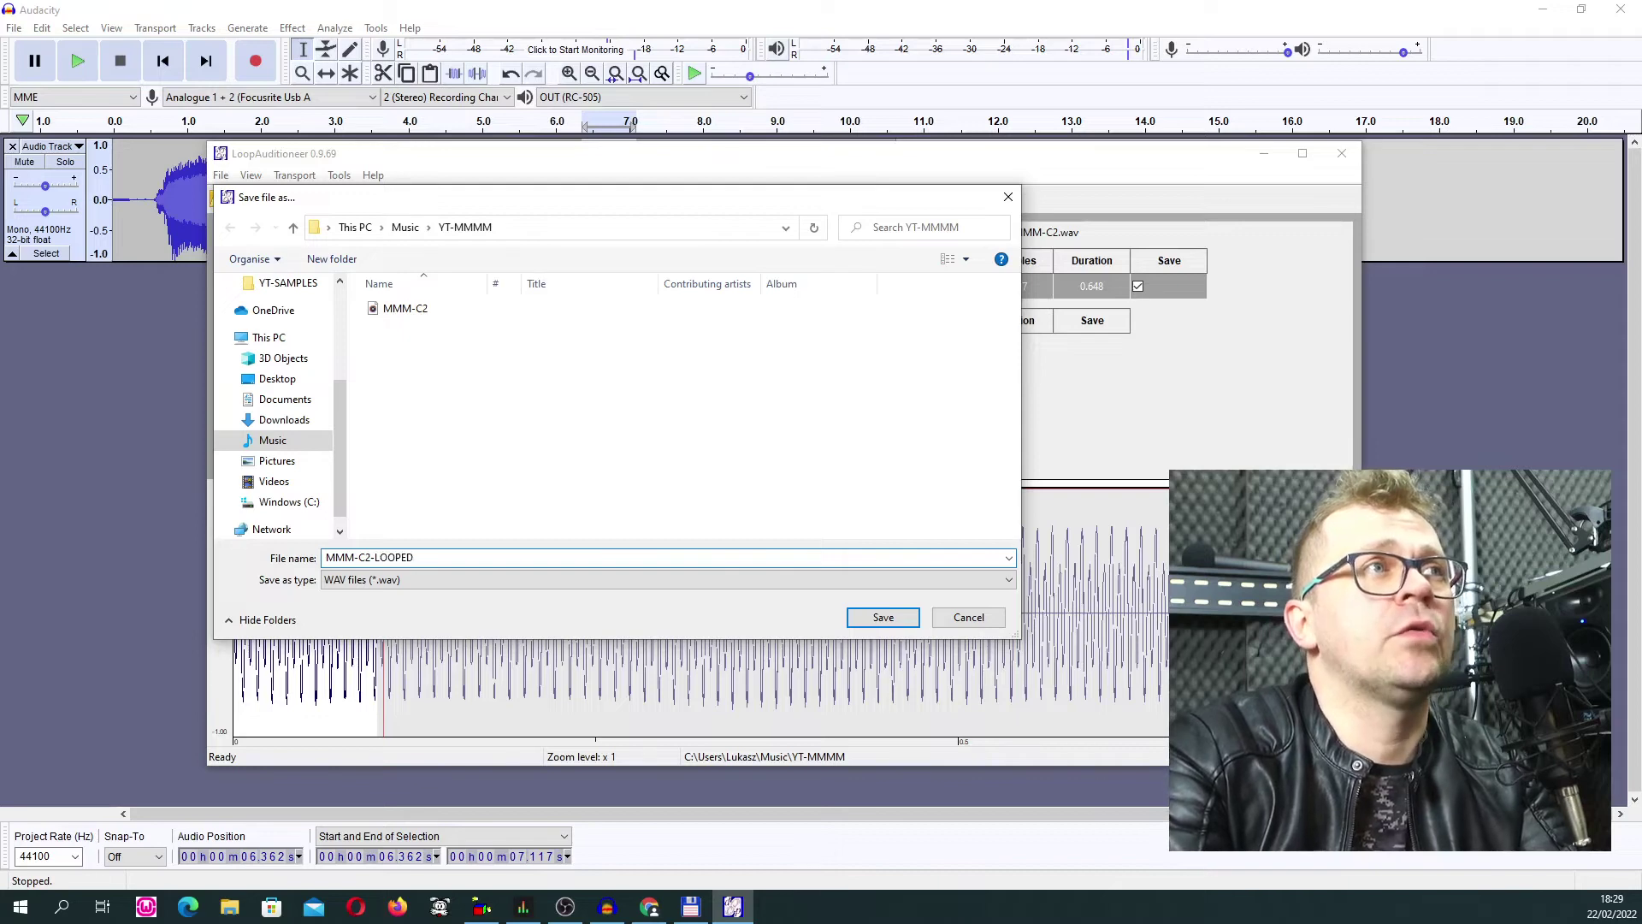
pyautogui.press('Return')
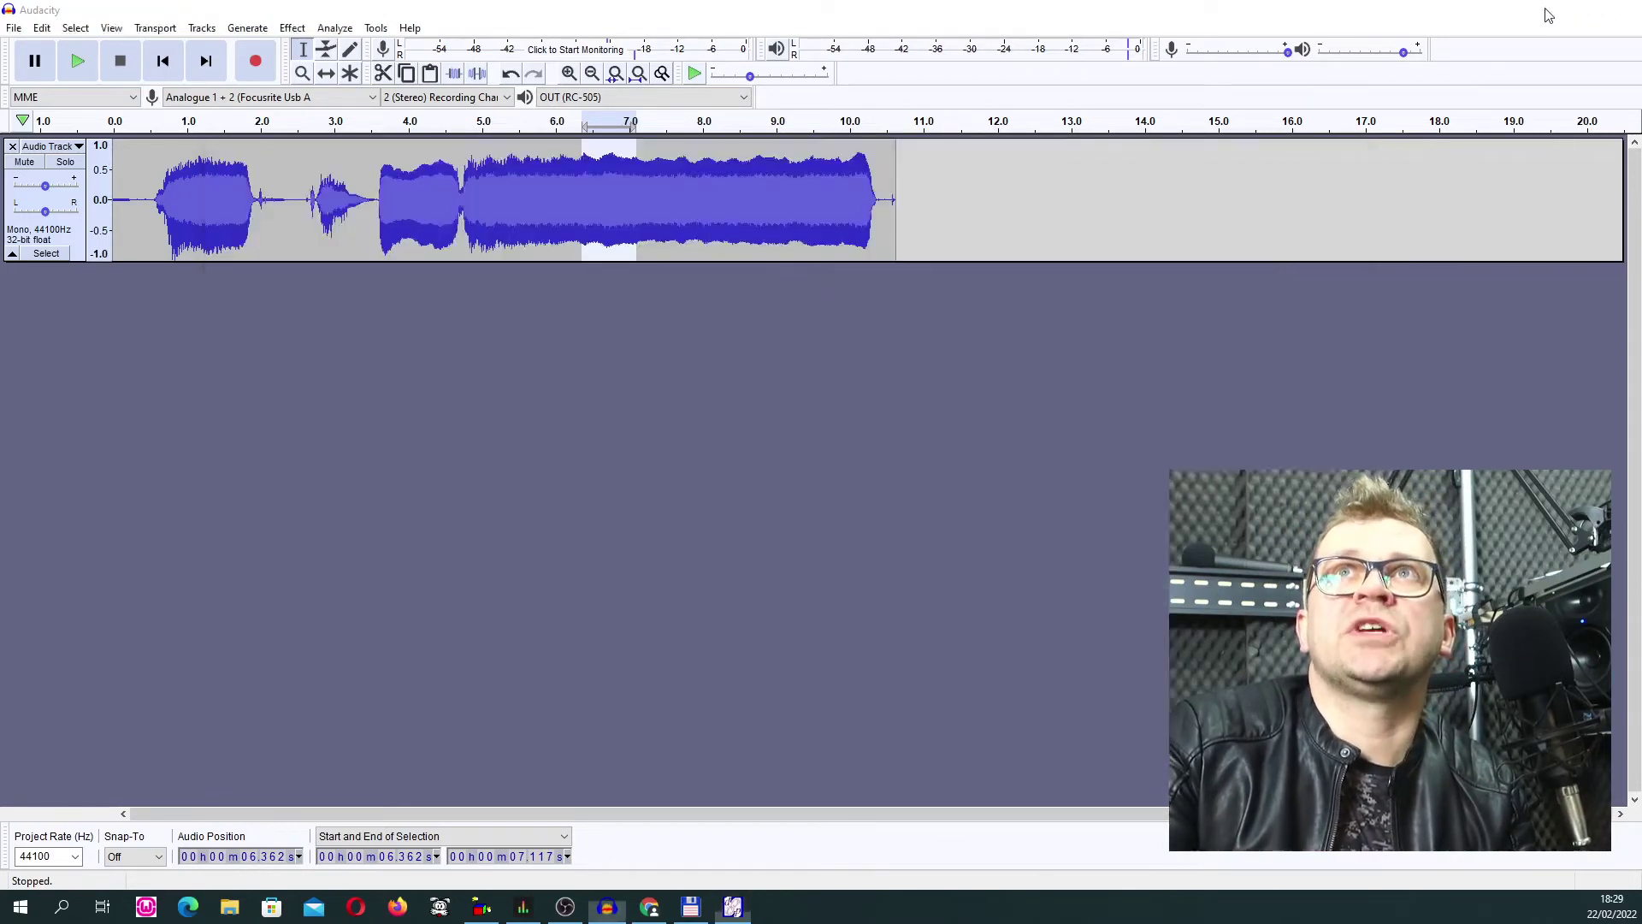
# Minimize Audacity and LoopAuditioneer, launch Yamaha Expansion Manager from the desktop, and move its window fully into view
pyautogui.click(1542, 10)
pyautogui.click(1266, 154)
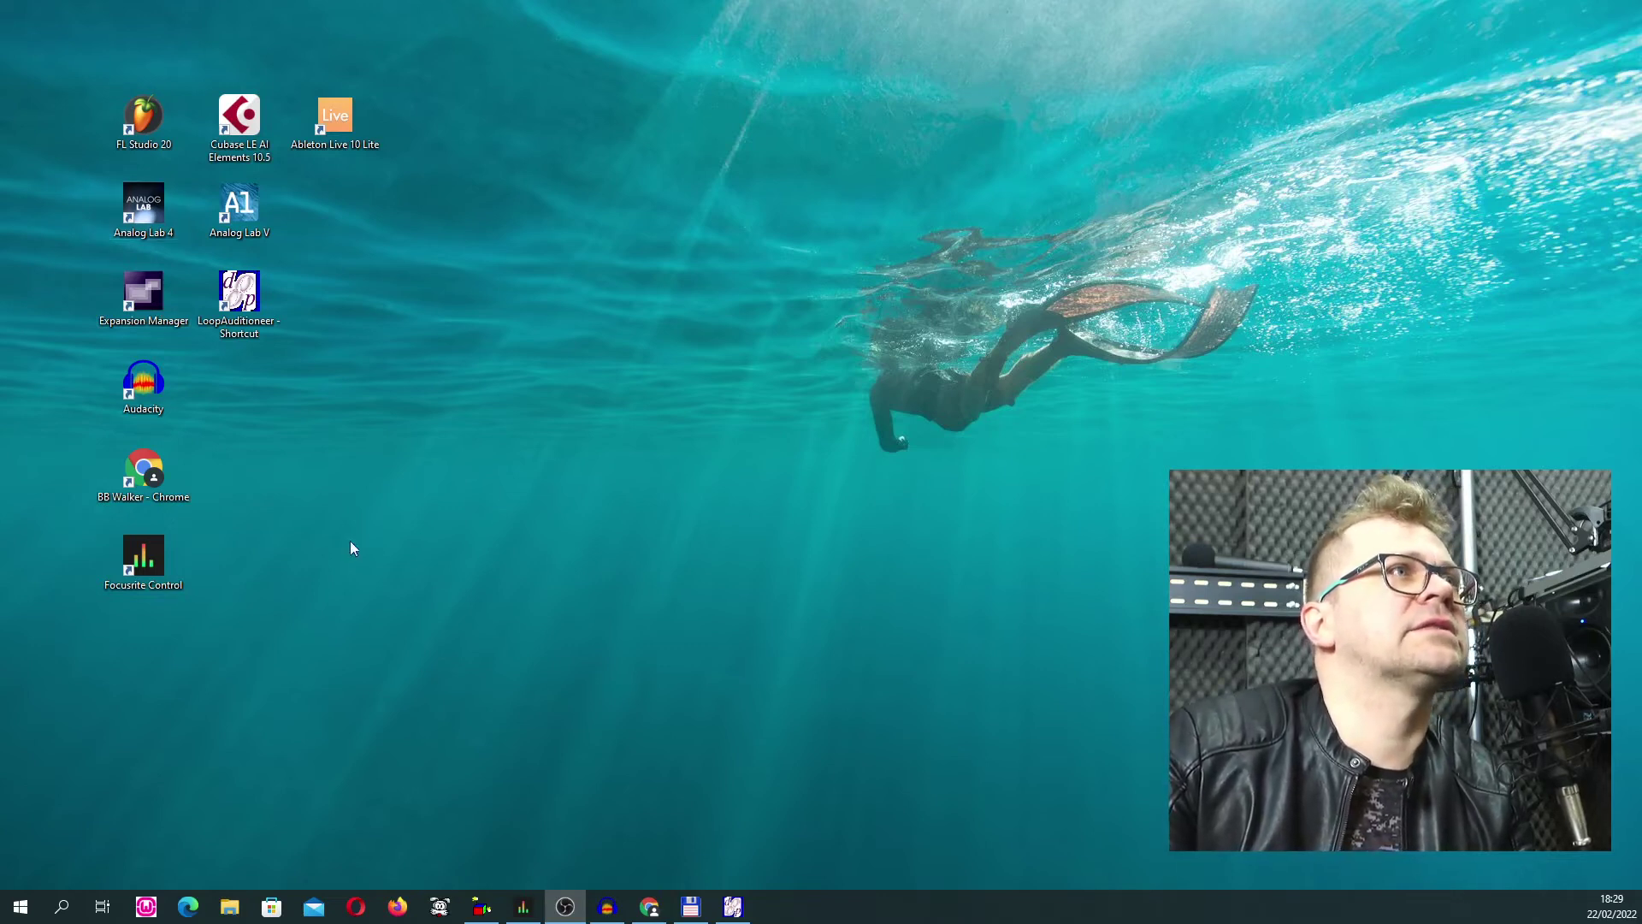
pyautogui.doubleClick(142, 288)
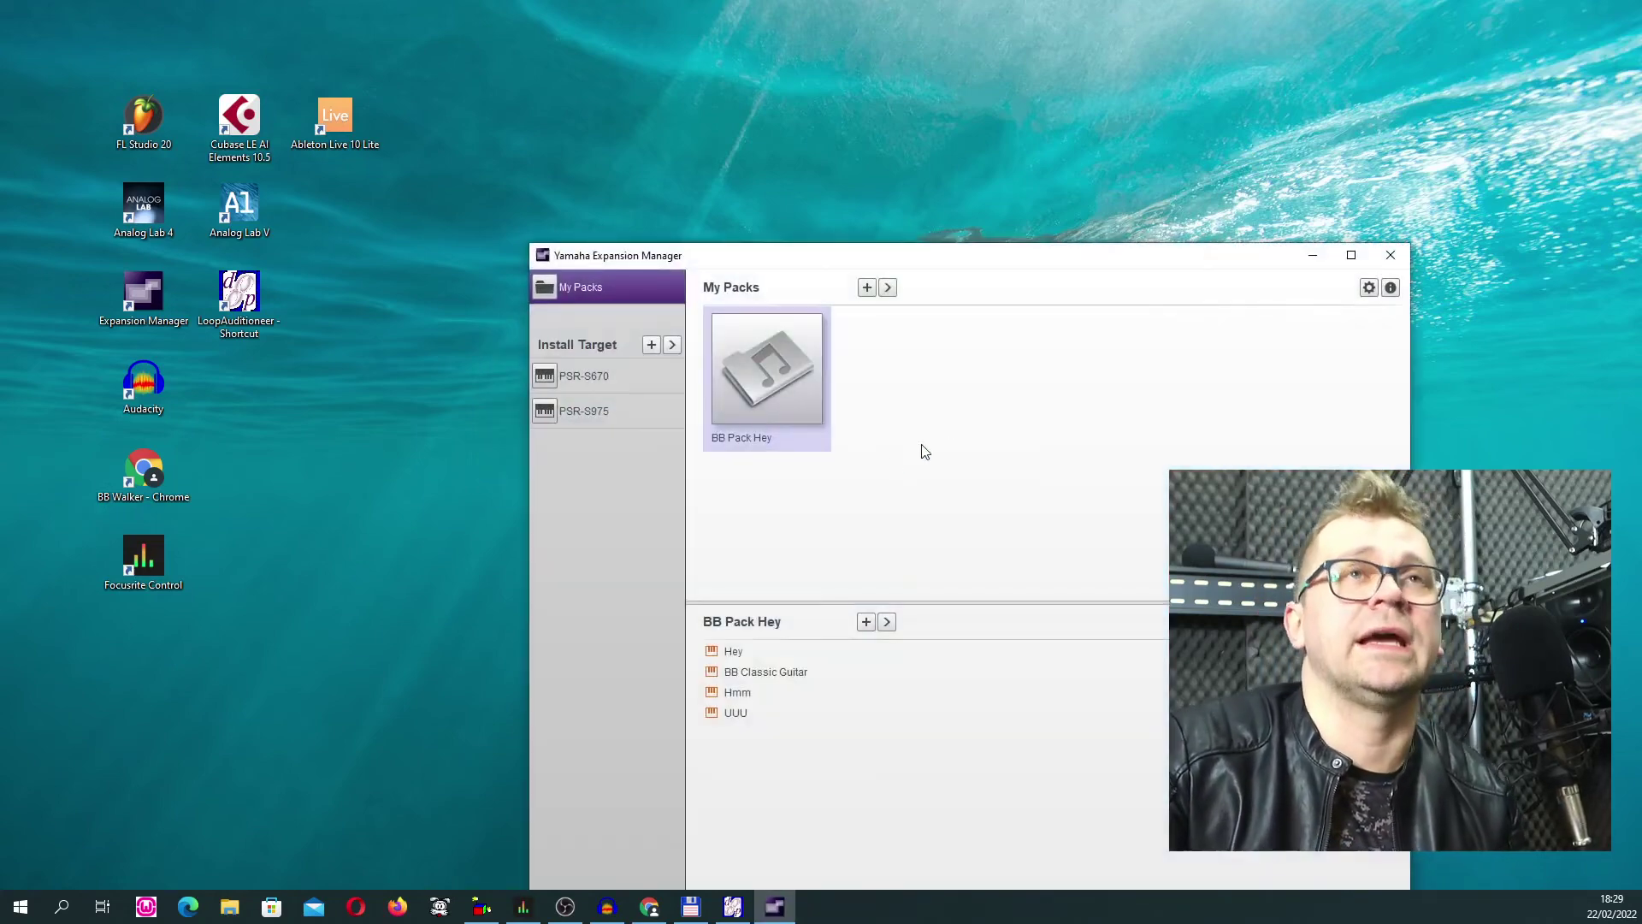
pyautogui.moveTo(784, 257); pyautogui.dragTo(637, 118)
# Check the PSR-S975 install target, and create a new normal voice in BB Pack Hey, dismissing the voice editor notice
pyautogui.click(476, 278)
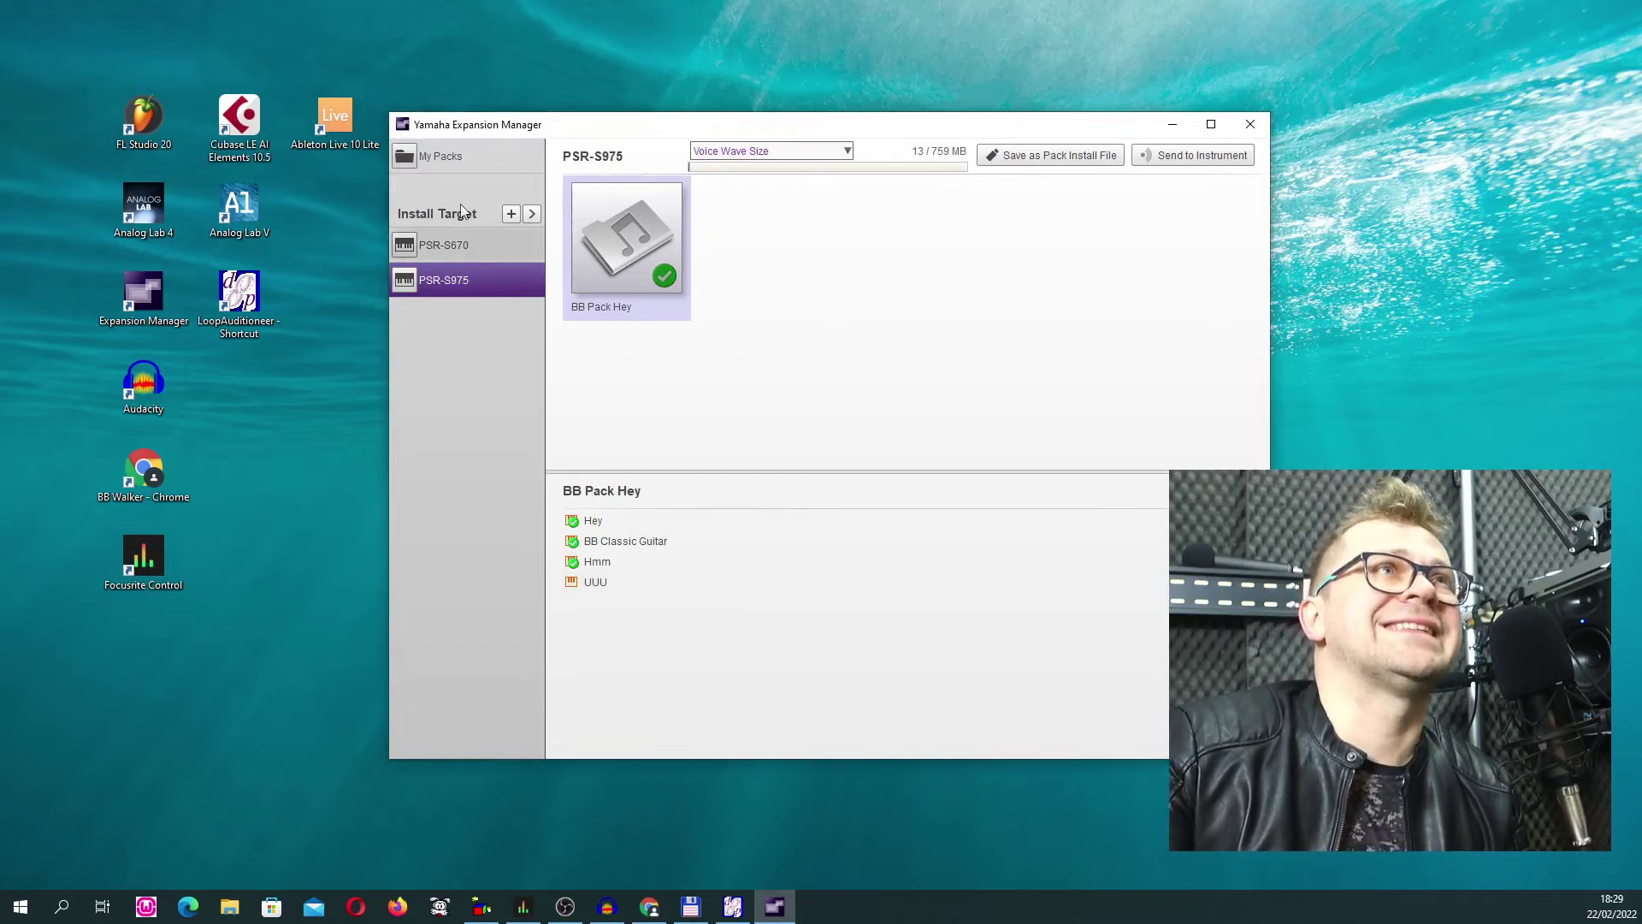
pyautogui.click(451, 160)
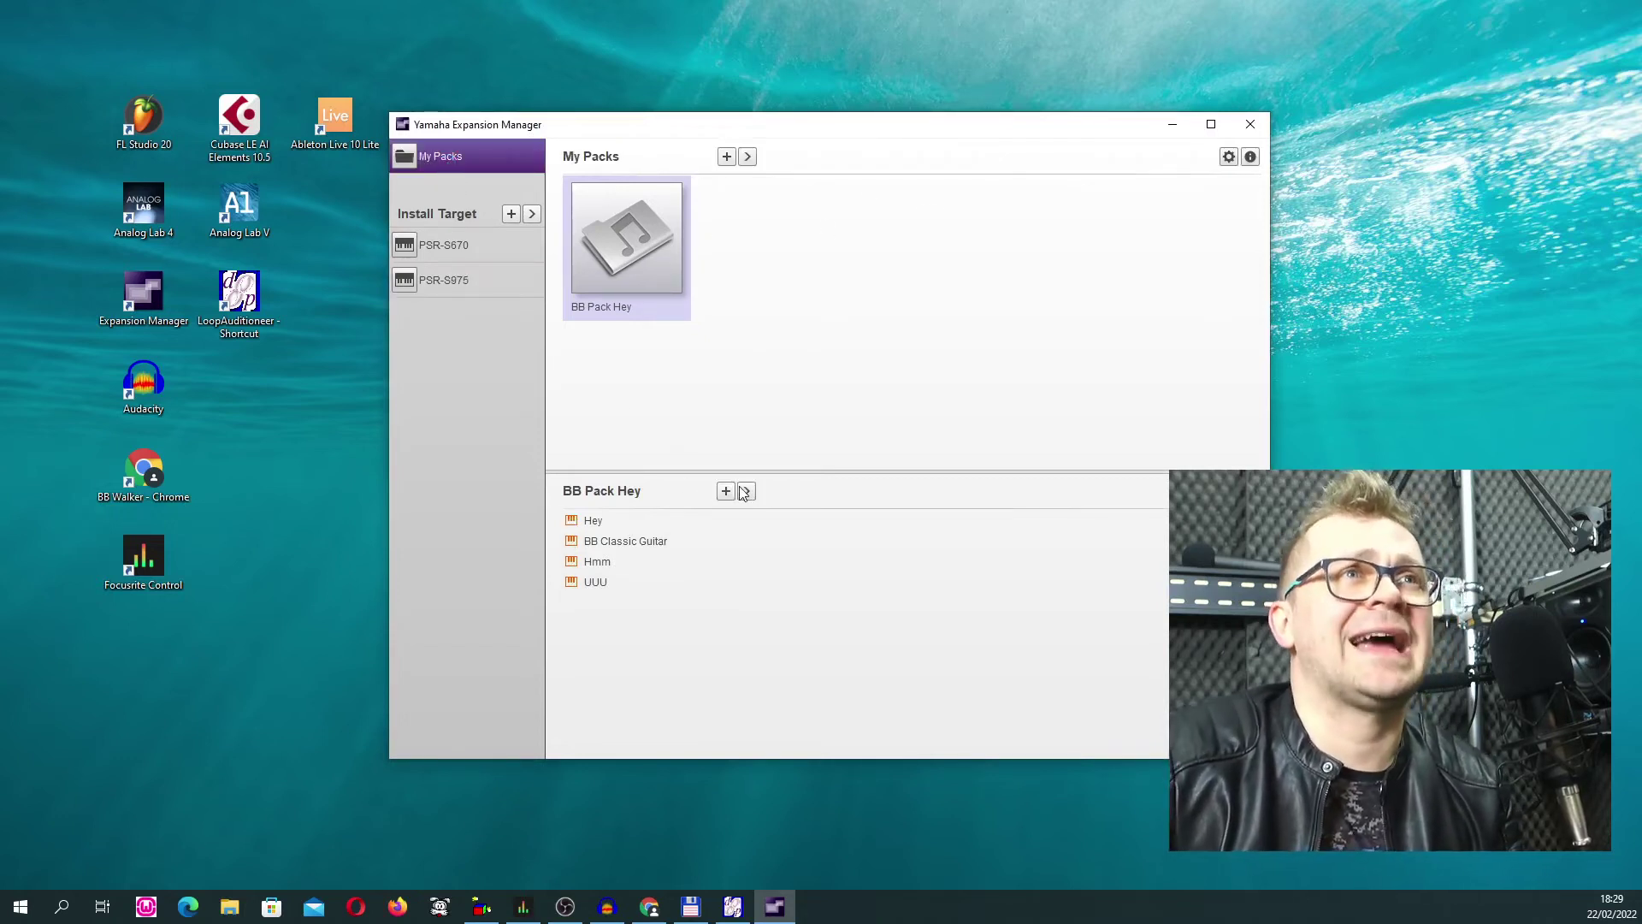
pyautogui.click(729, 494)
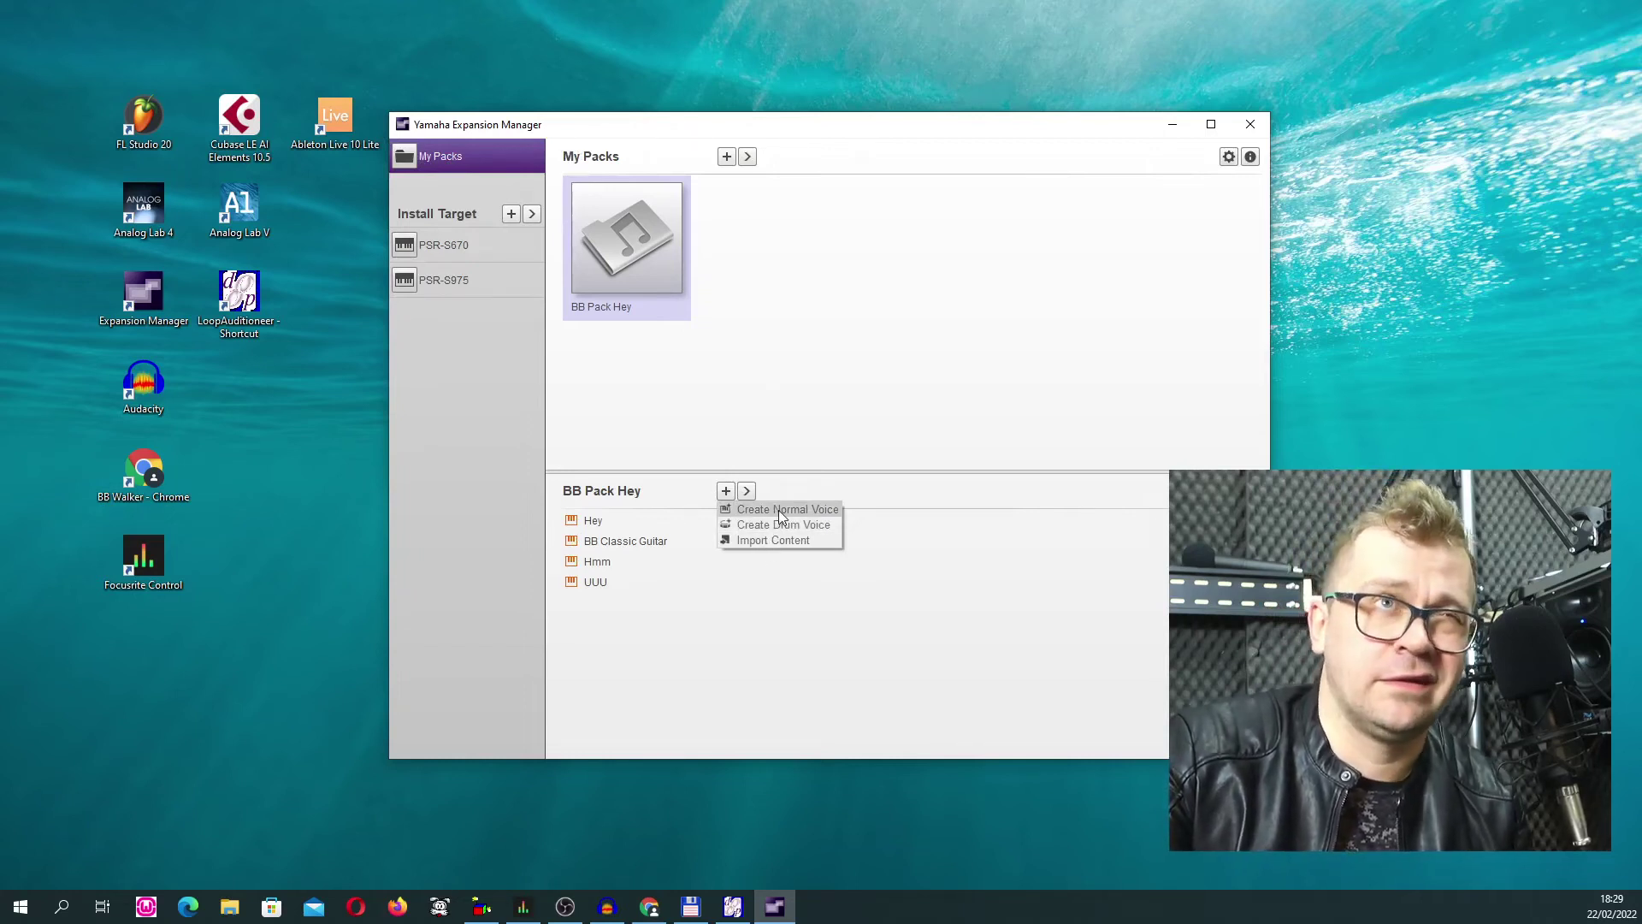
pyautogui.click(781, 511)
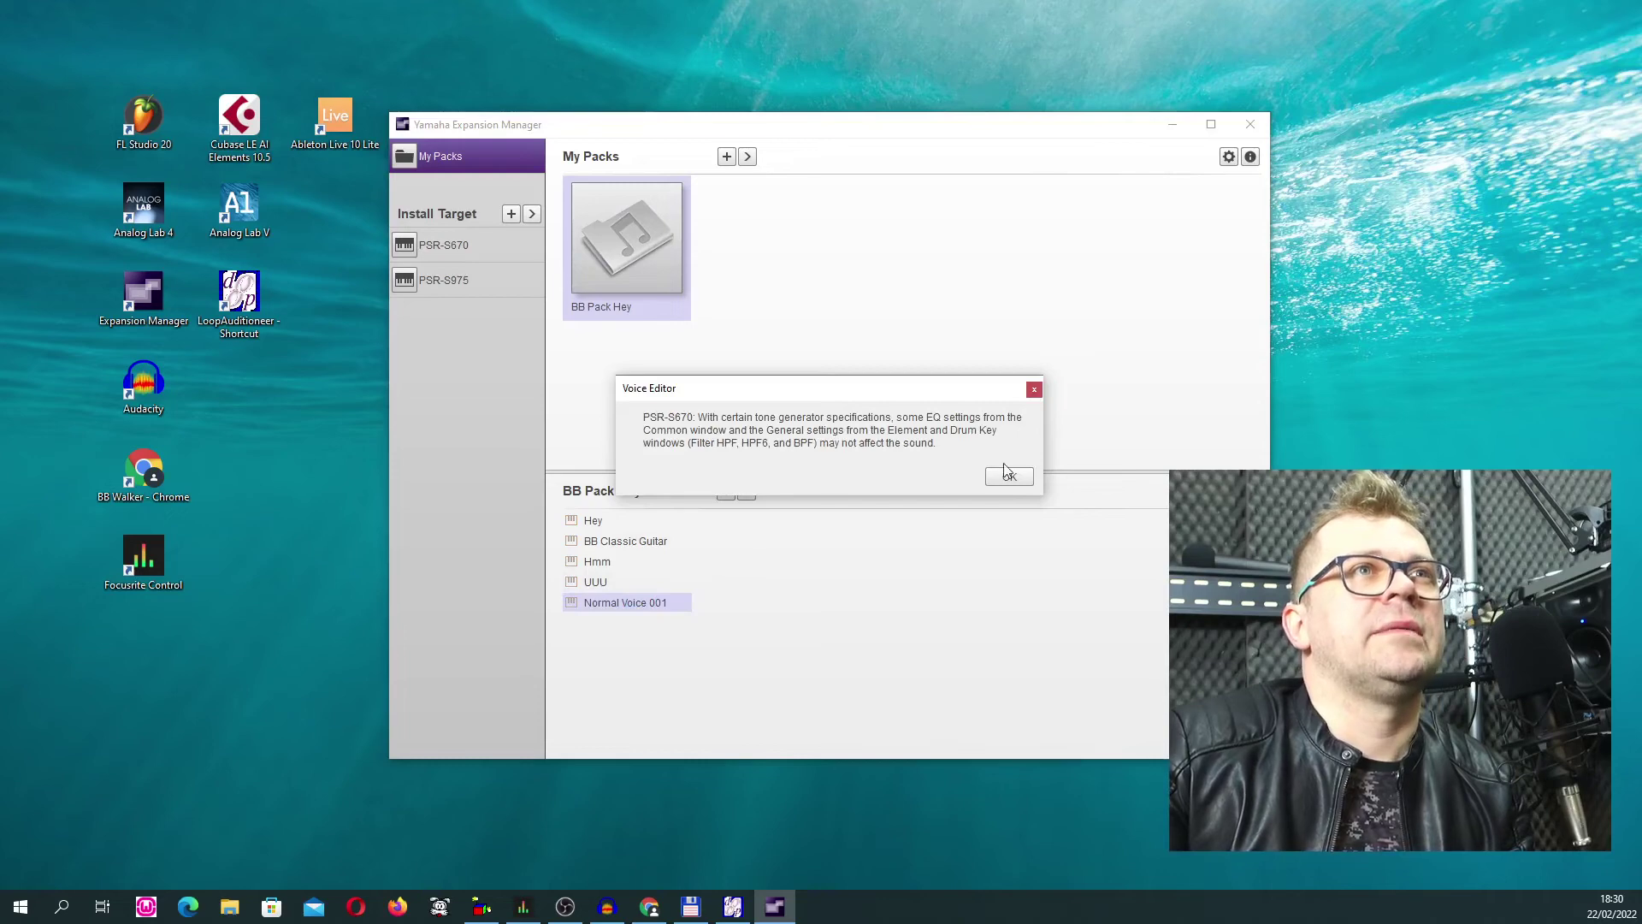
pyautogui.click(996, 471)
pyautogui.click(1006, 470)
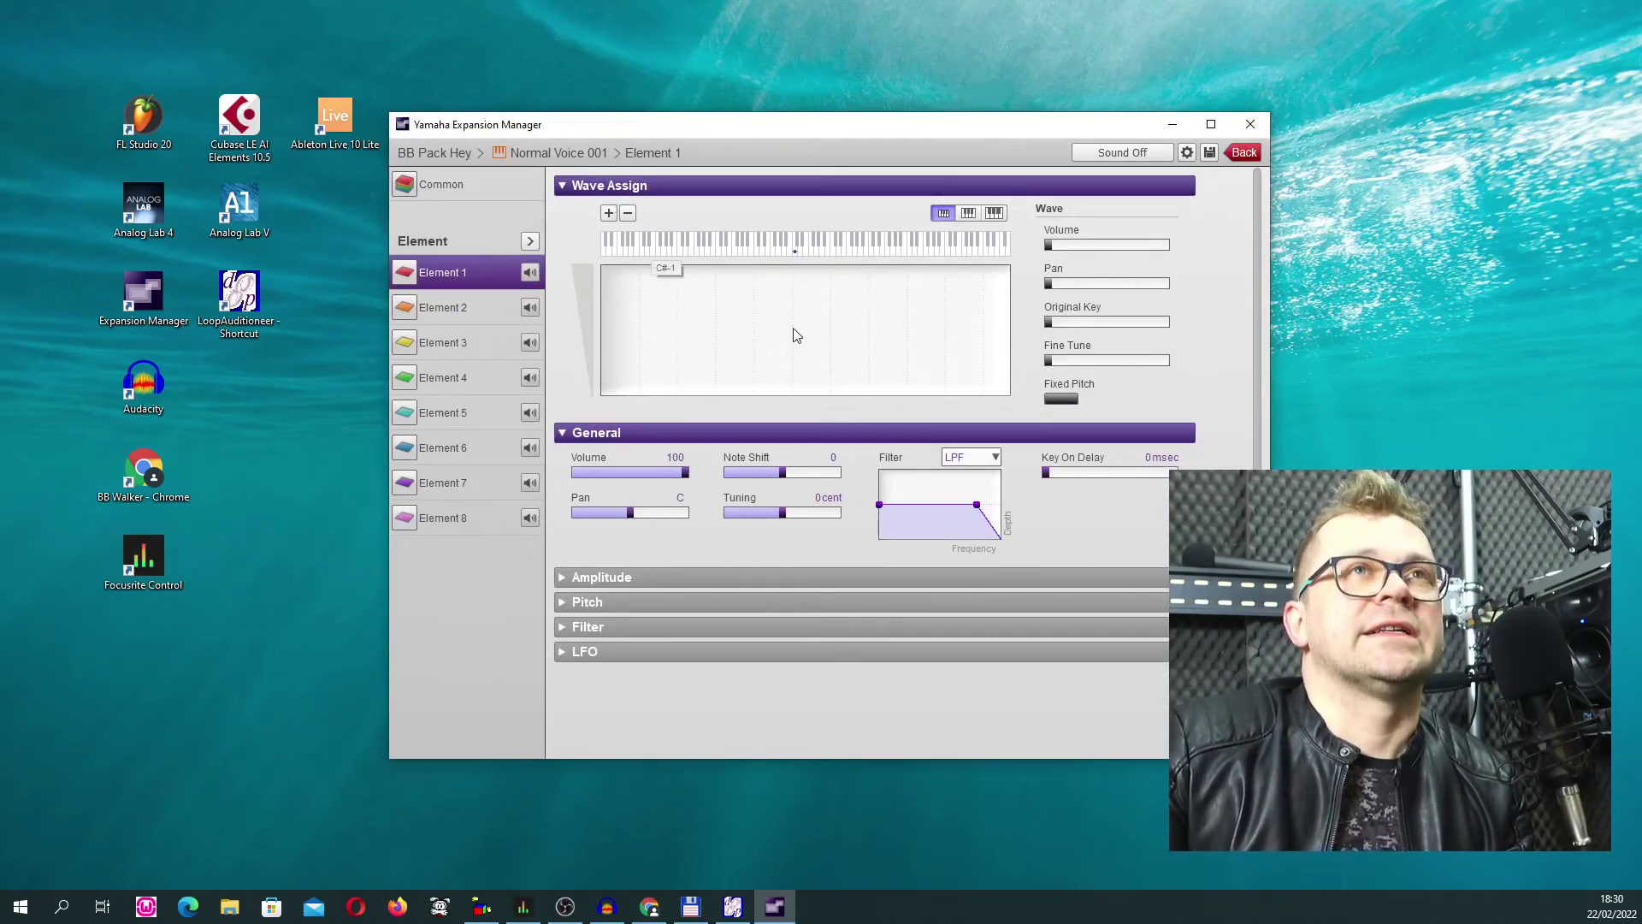
# Import the unlooped UUU-C3 sample from YT-SAMPLES as the wave for Element 1
pyautogui.click(608, 214)
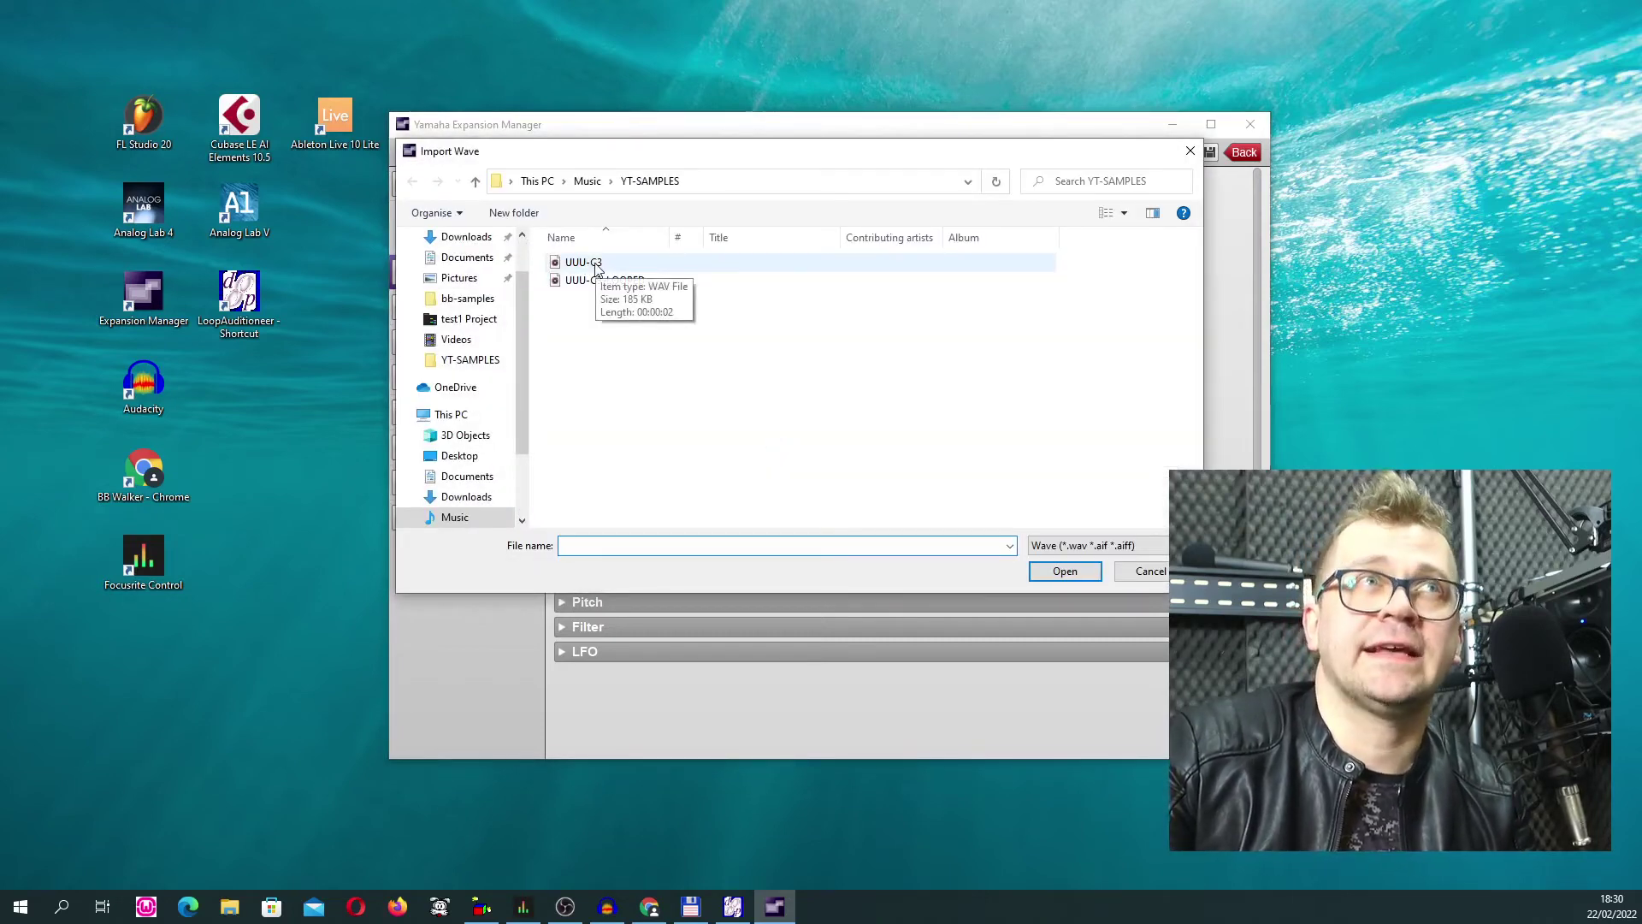
pyautogui.click(594, 265)
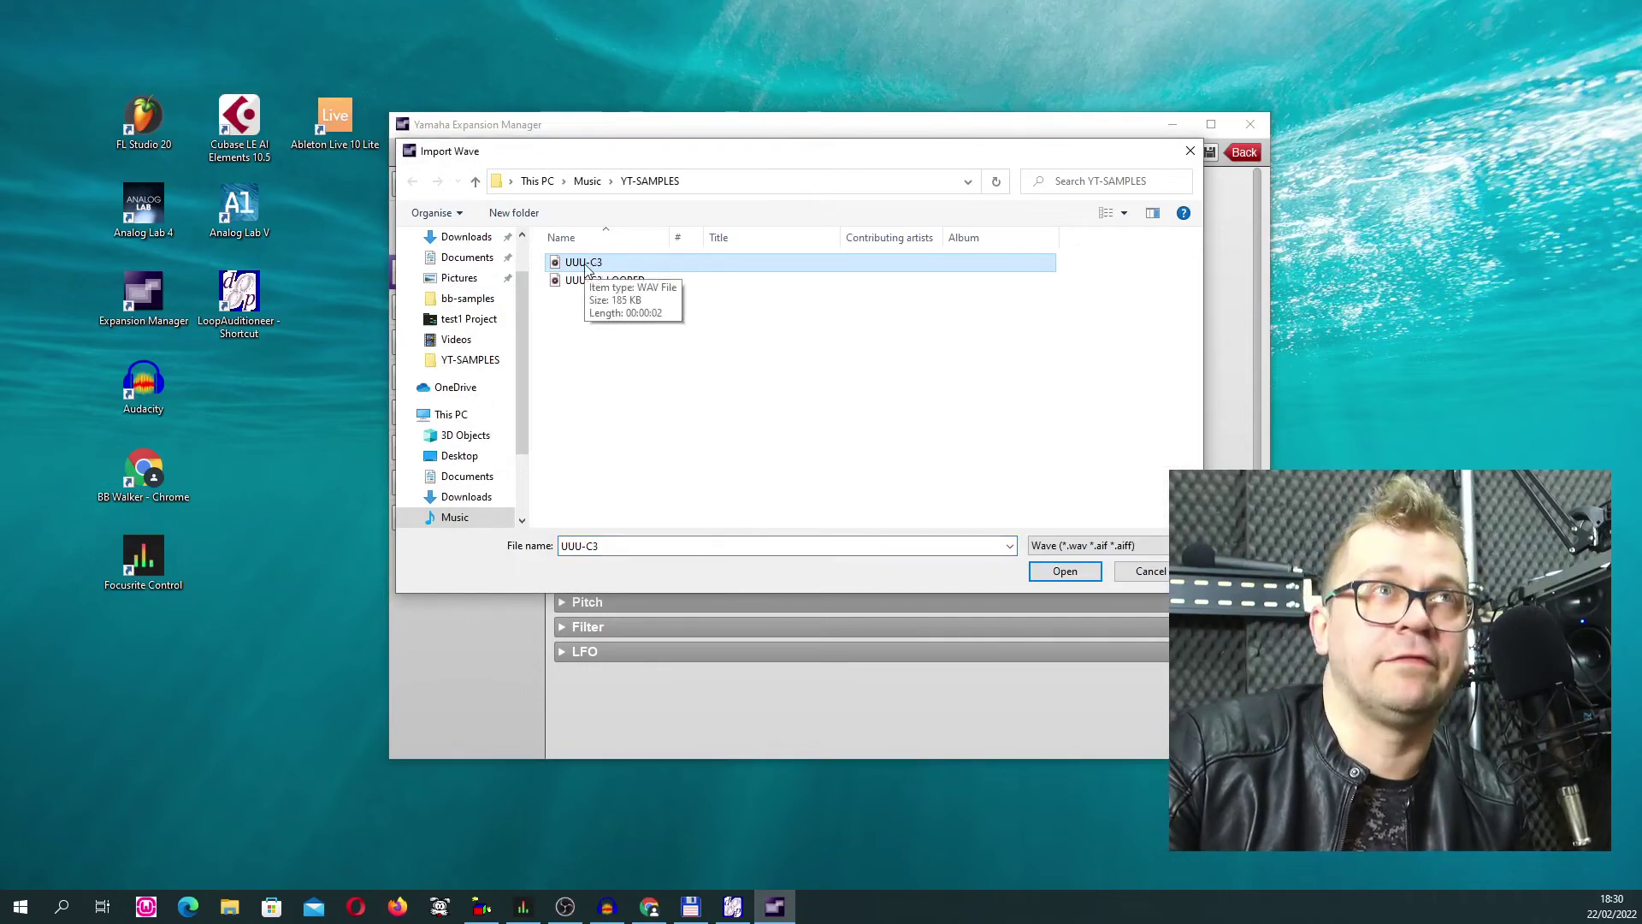
pyautogui.doubleClick(587, 267)
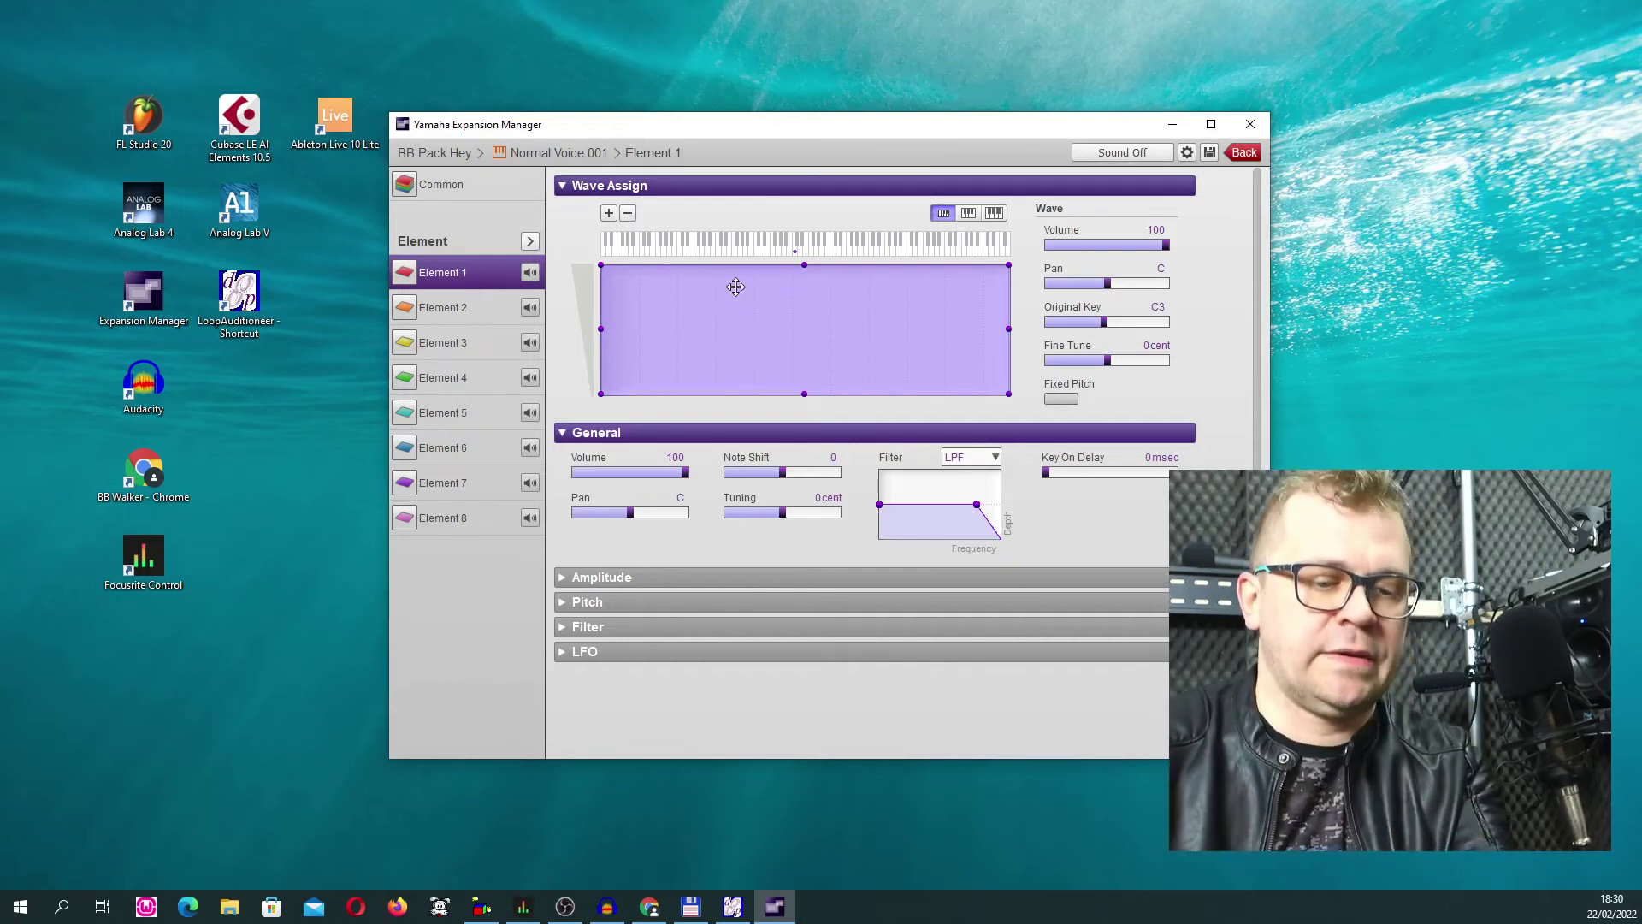
# Delete the UUU-C3 wave from Element 1 and import UUU-C3-LOOPED in its place
pyautogui.press('Delete')
pyautogui.click(794, 466)
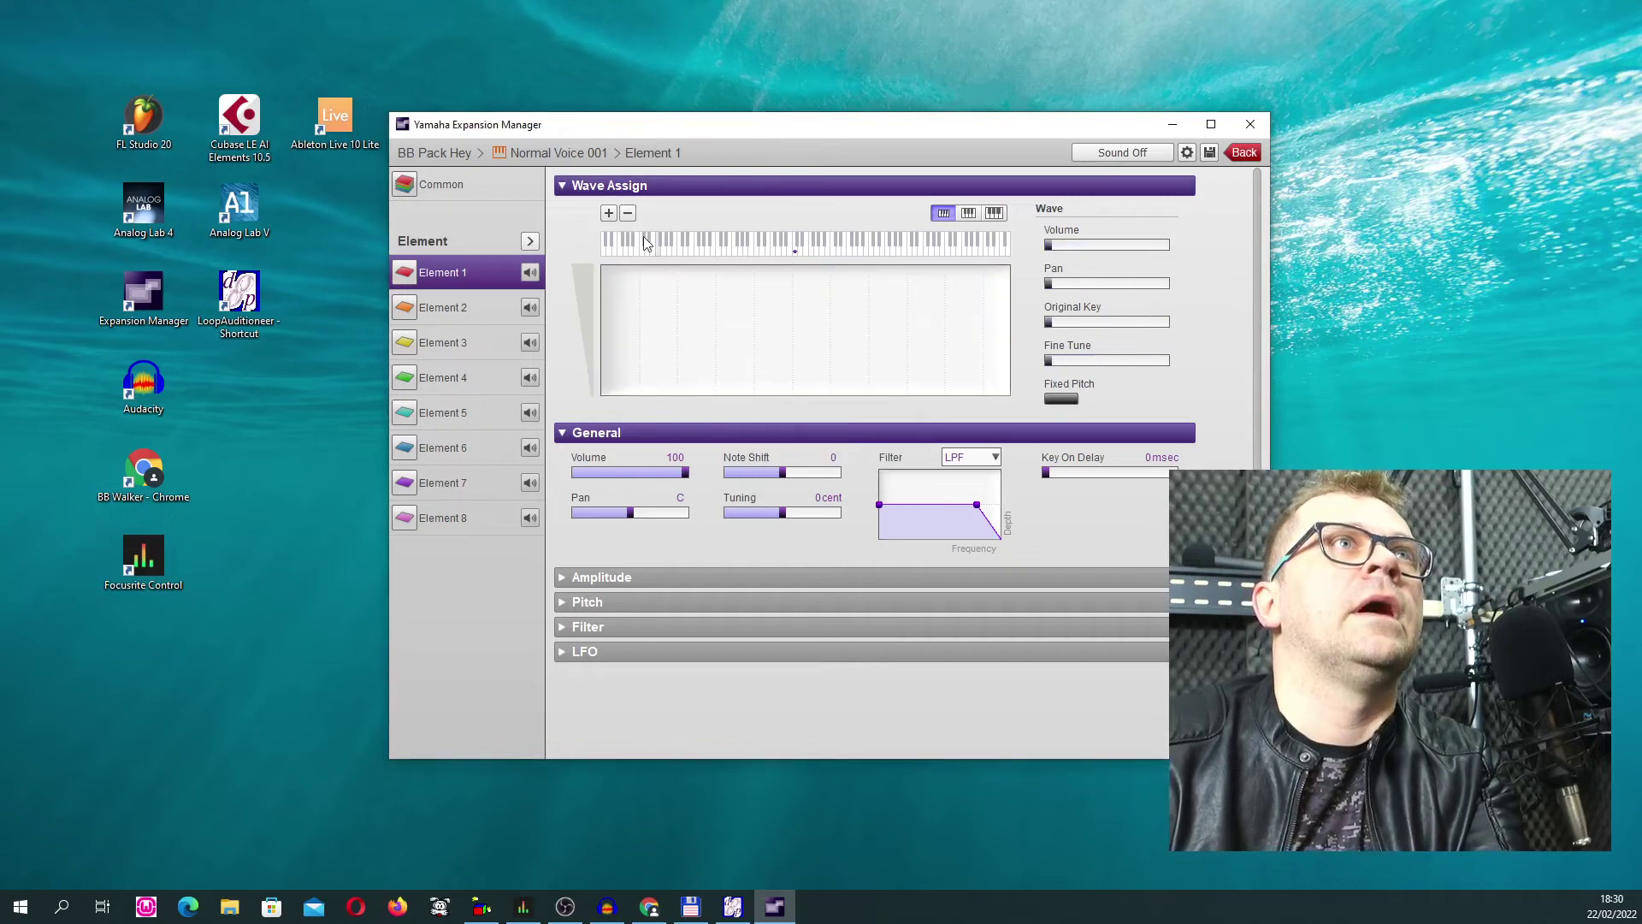
pyautogui.click(608, 213)
pyautogui.doubleClick(572, 282)
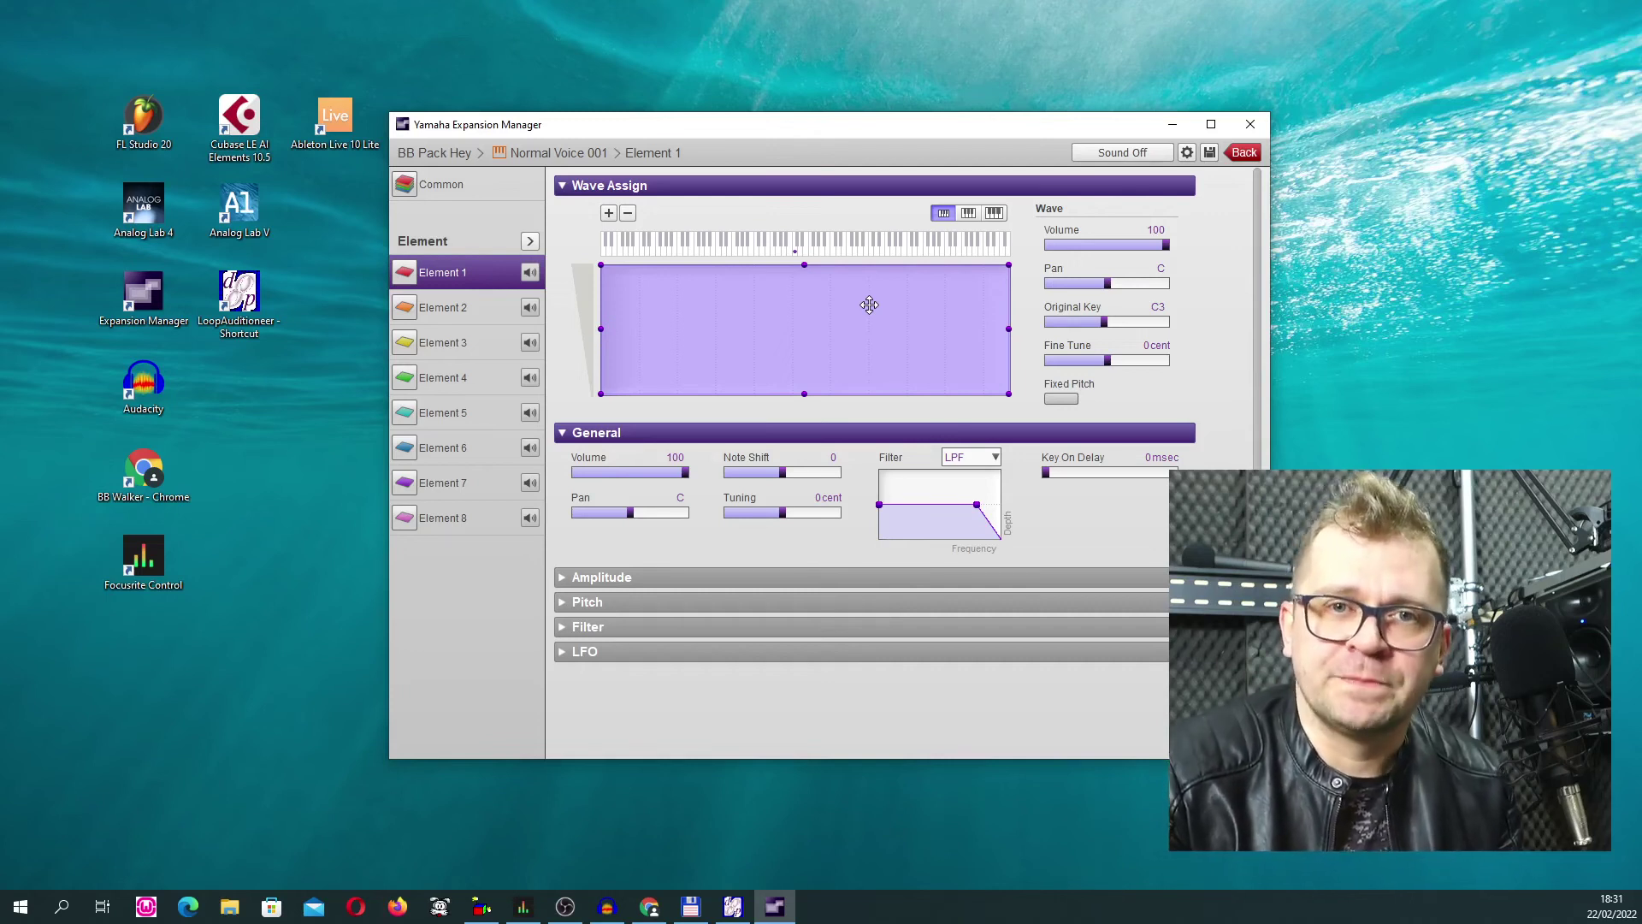
# Switch to the browser and look through the comments on the YouTube video about creating an own keyboard voice
pyautogui.click(648, 912)
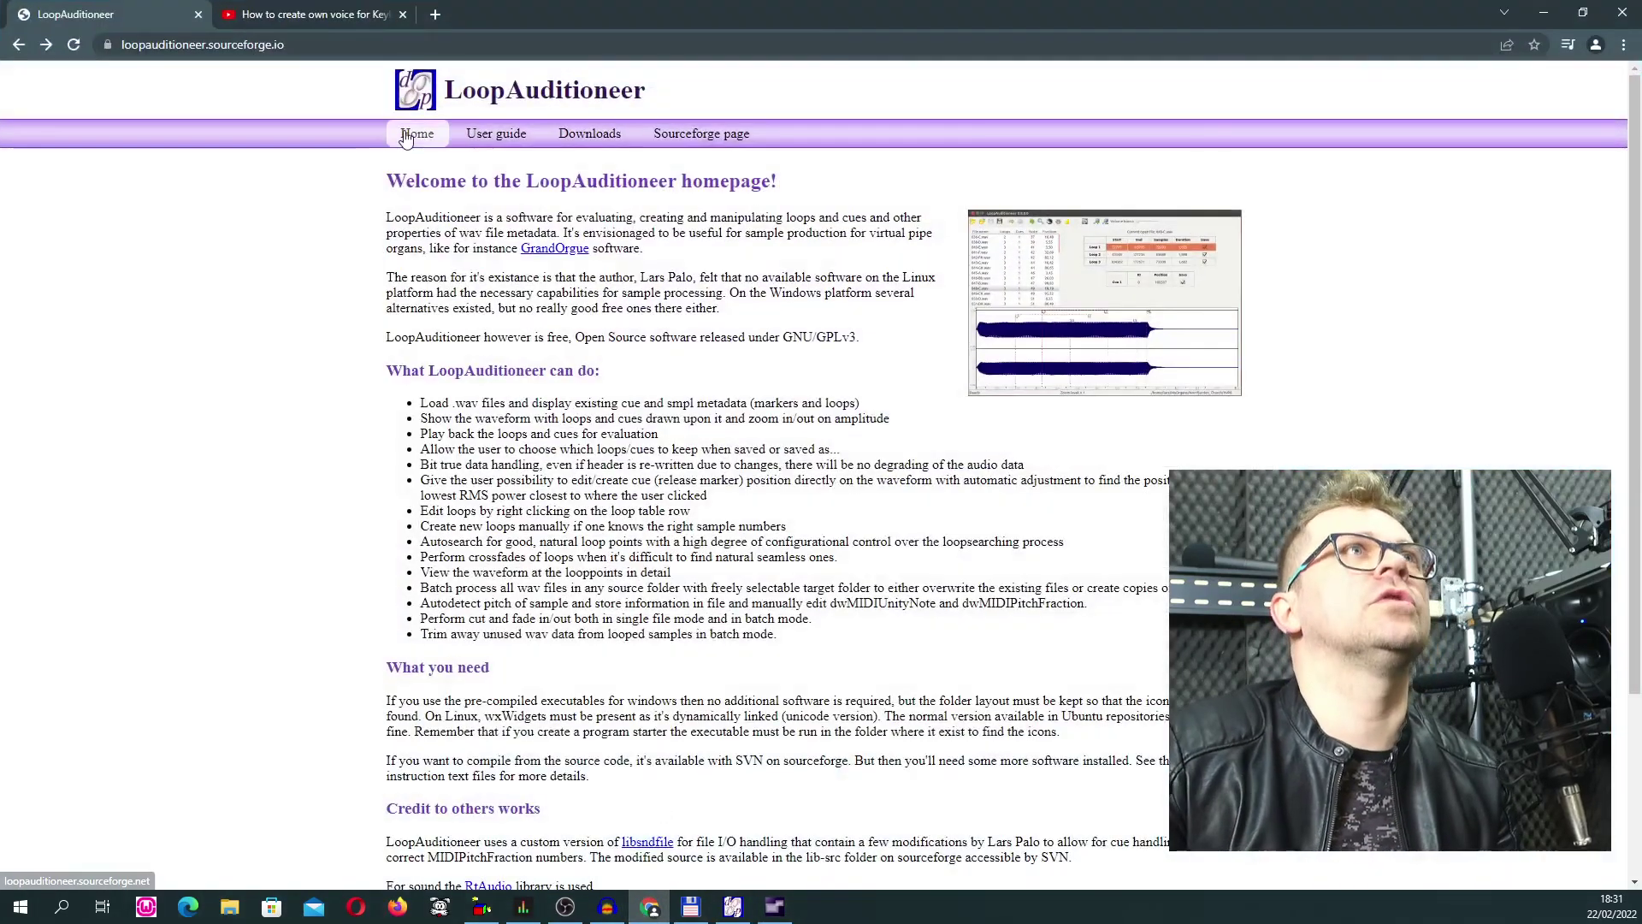
pyautogui.click(332, 14)
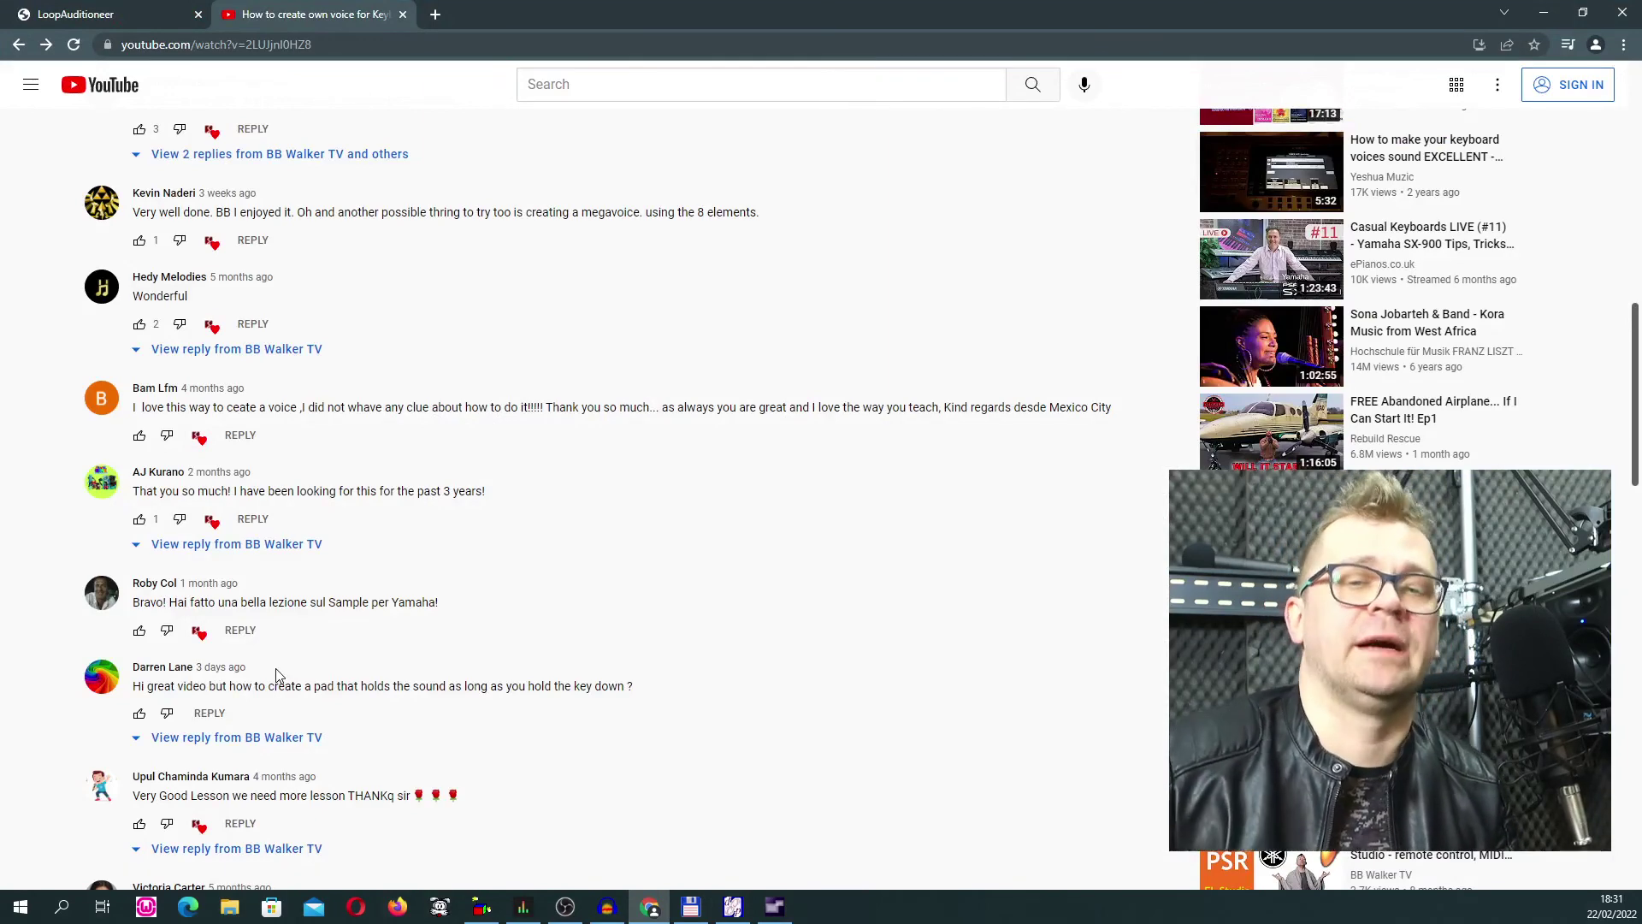
pyautogui.scroll(4, 319, 581)
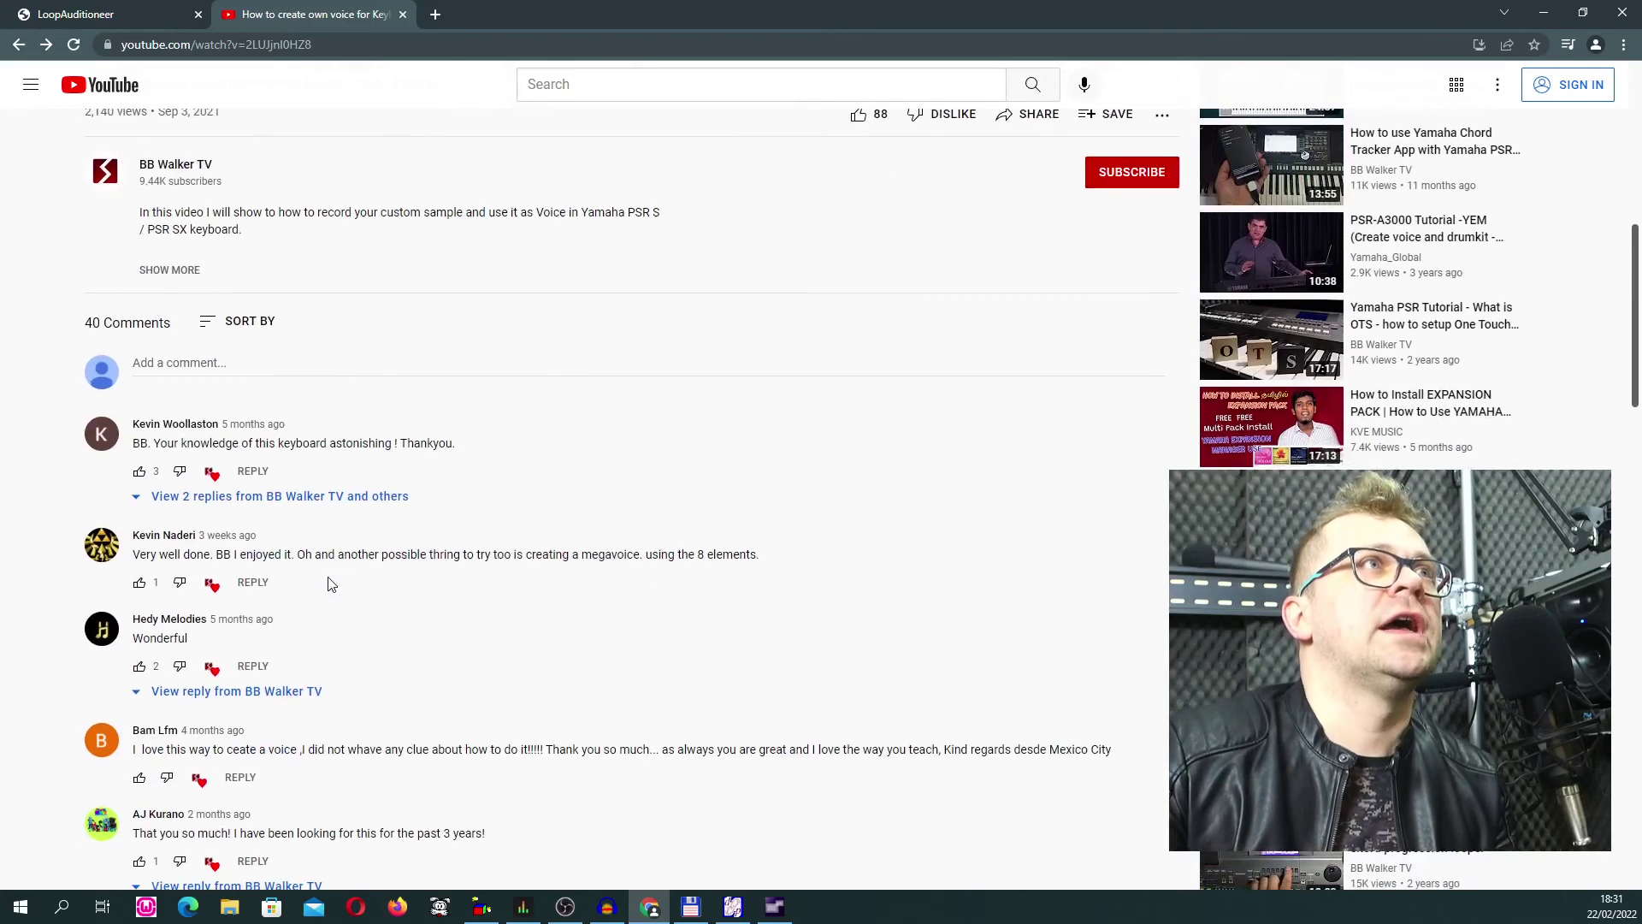